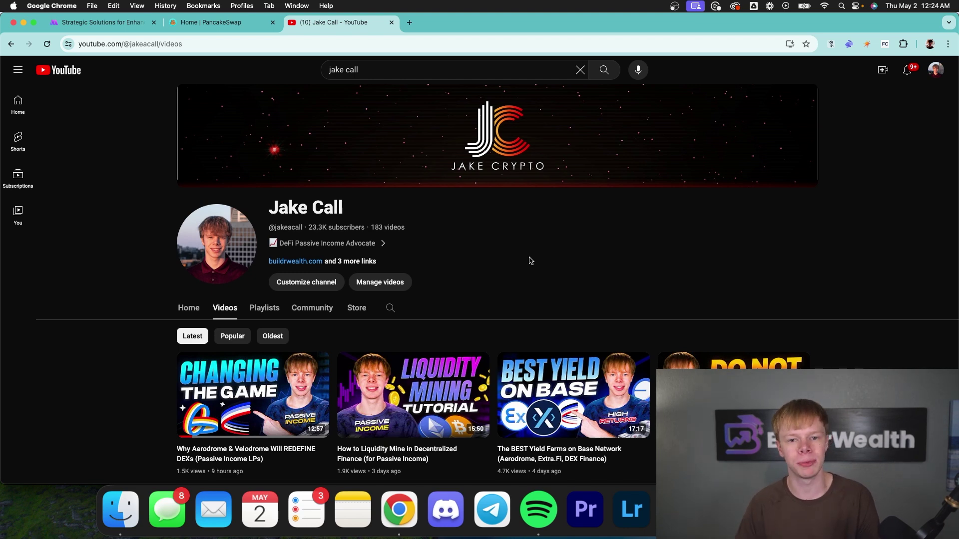
Step: Close the YouTube channel tab so the metrix.finance homepage comes to the front
key(super+w)
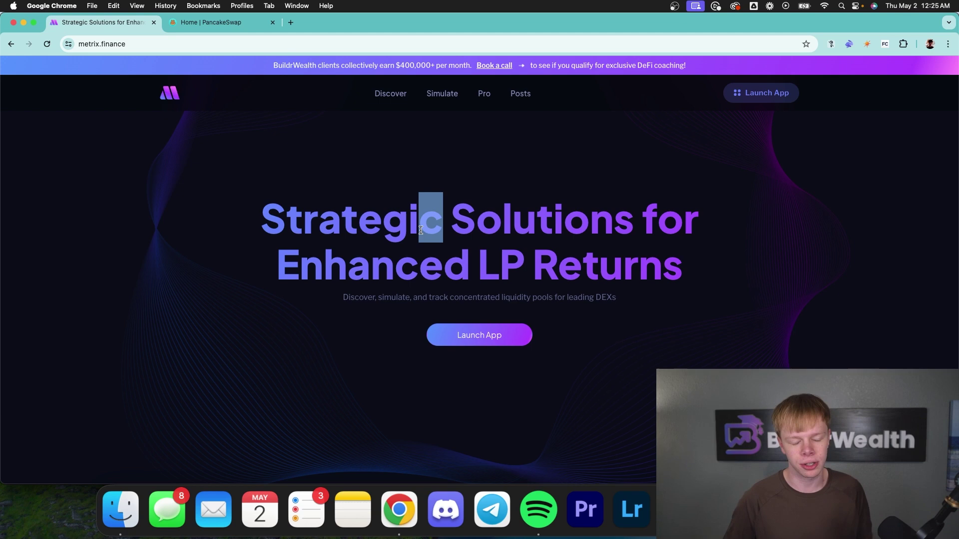
Step: Launch the Metrix Finance app from the landing page
triple_click(420, 227)
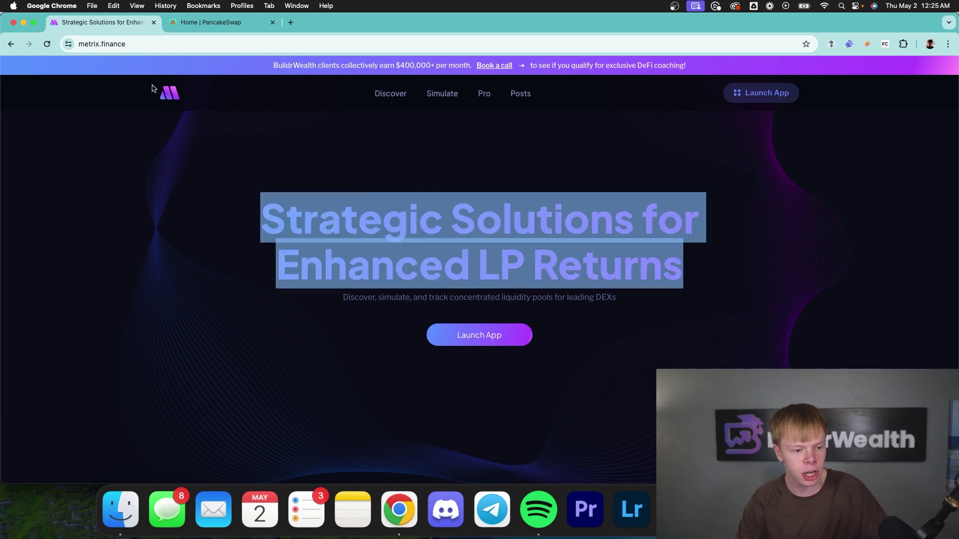
drag(467, 271, 468, 308)
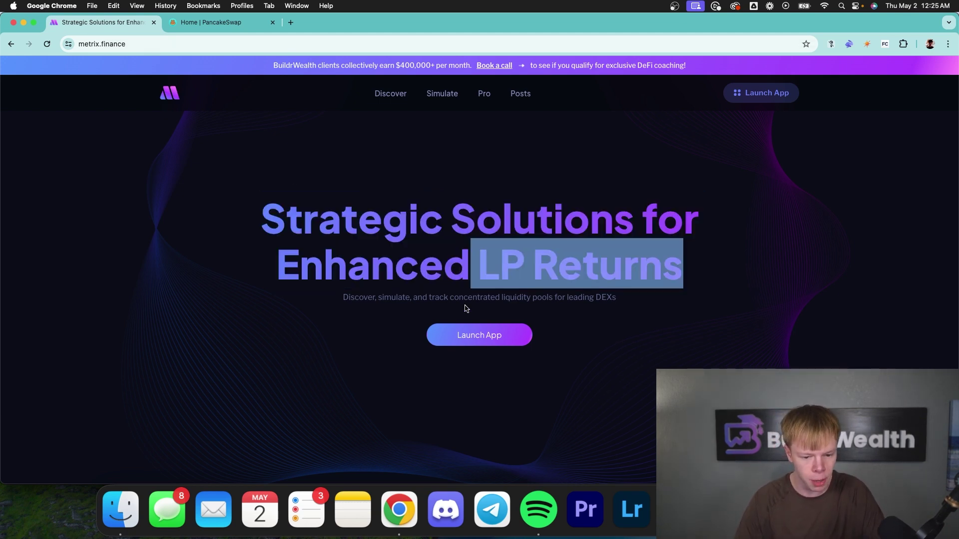
click(464, 335)
Step: On Discover, show only PancakeSwap pools, dropping Uniswap v3, across all networks
click(441, 93)
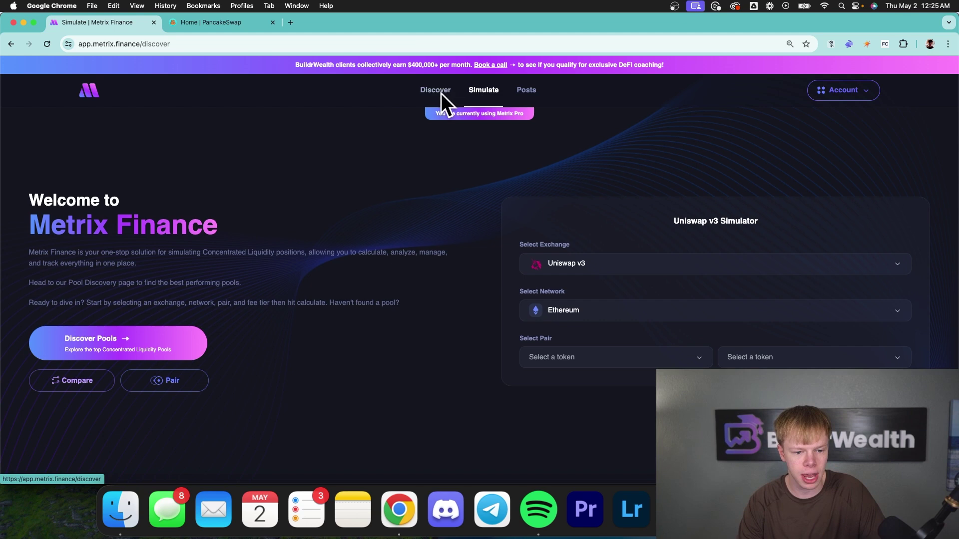
click(204, 144)
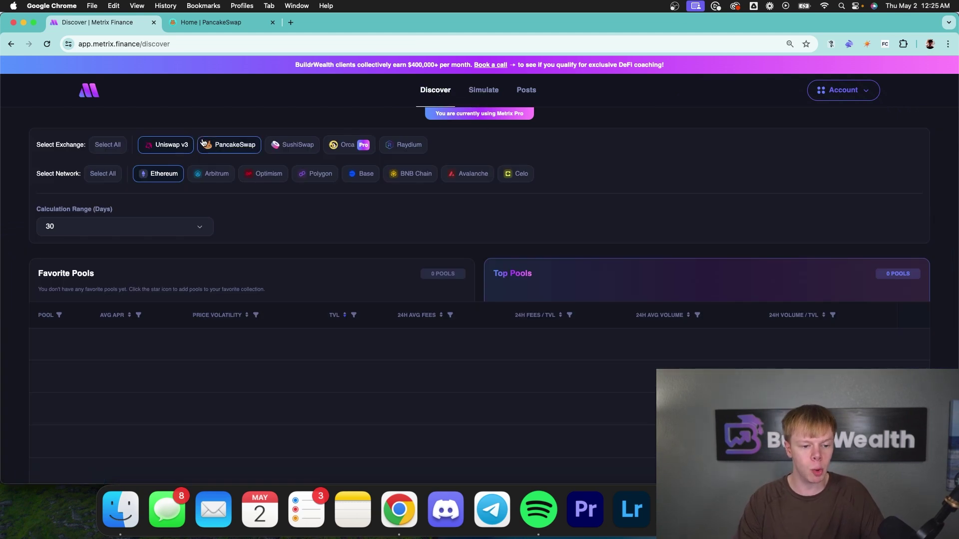
click(173, 145)
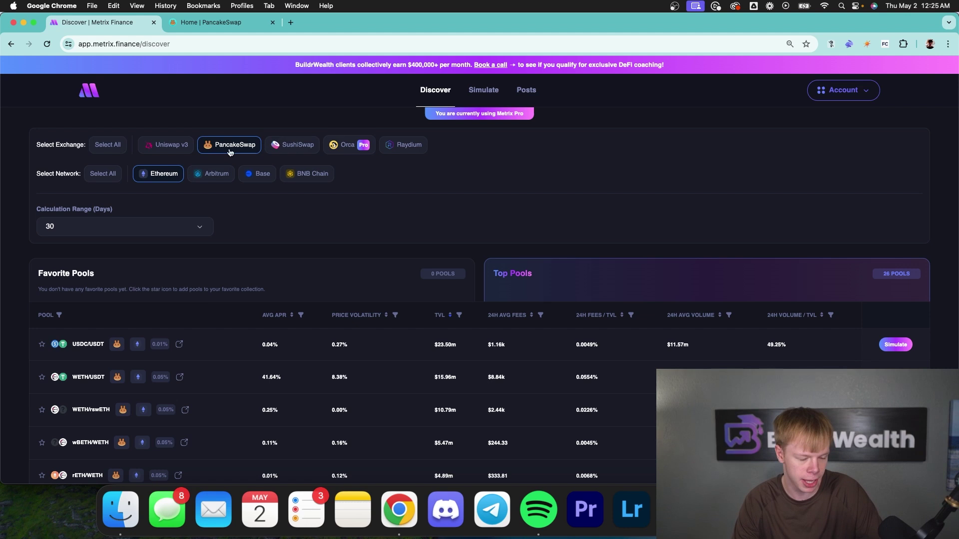
click(111, 173)
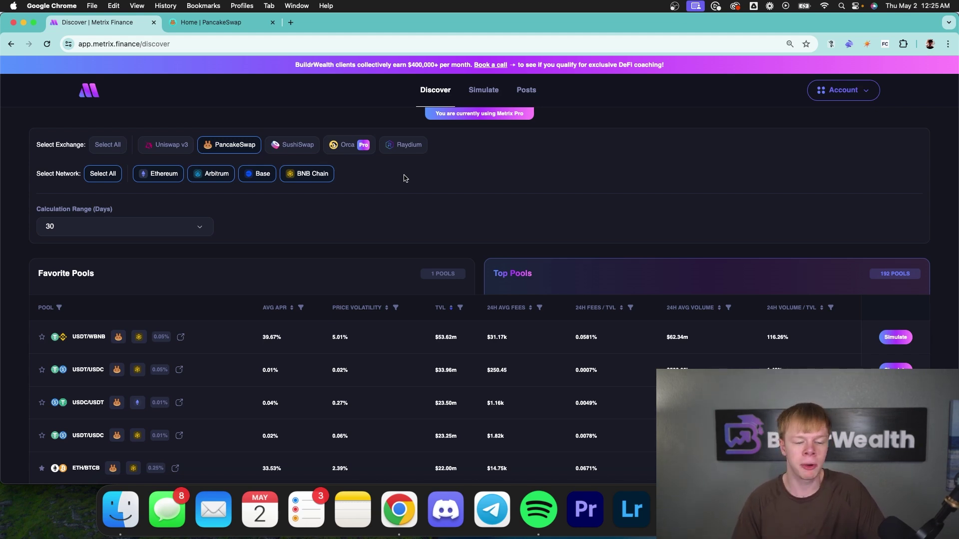
Step: Review DefiLlama's PancakeSwap chain breakdown (Aptos, opBNB, zkSync Era, Linea, Polygon), then return to Metrix
click(210, 22)
mouse_move(822, 107)
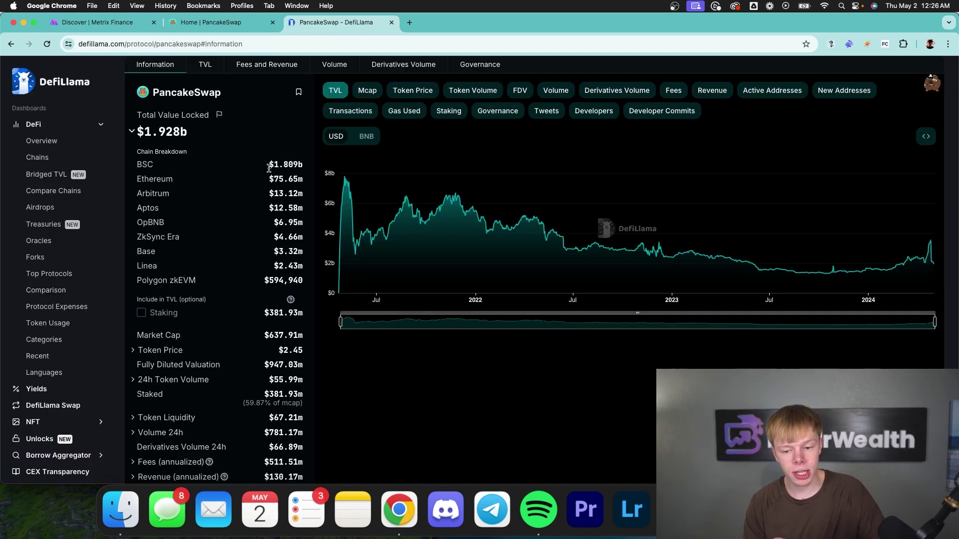
double_click(148, 208)
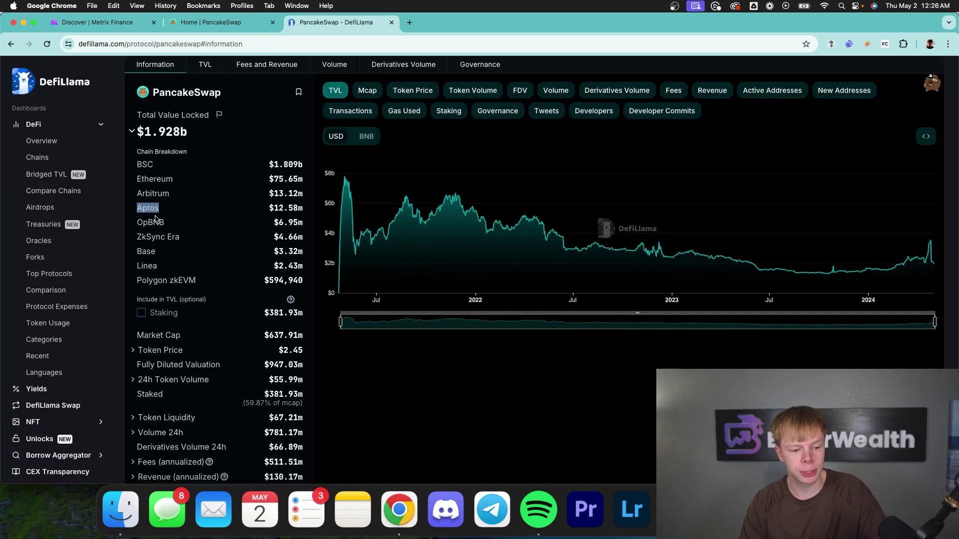
double_click(155, 221)
triple_click(158, 236)
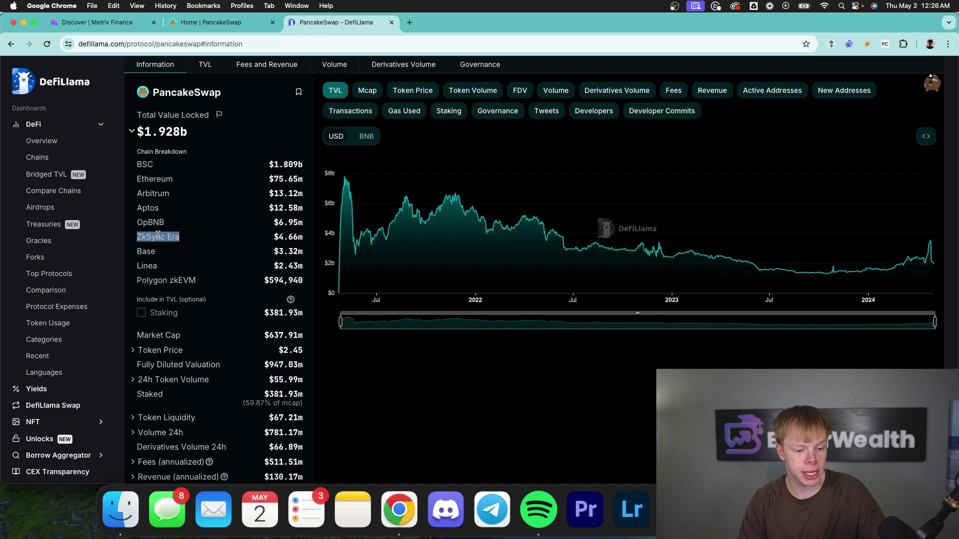
double_click(147, 265)
double_click(165, 281)
triple_click(165, 281)
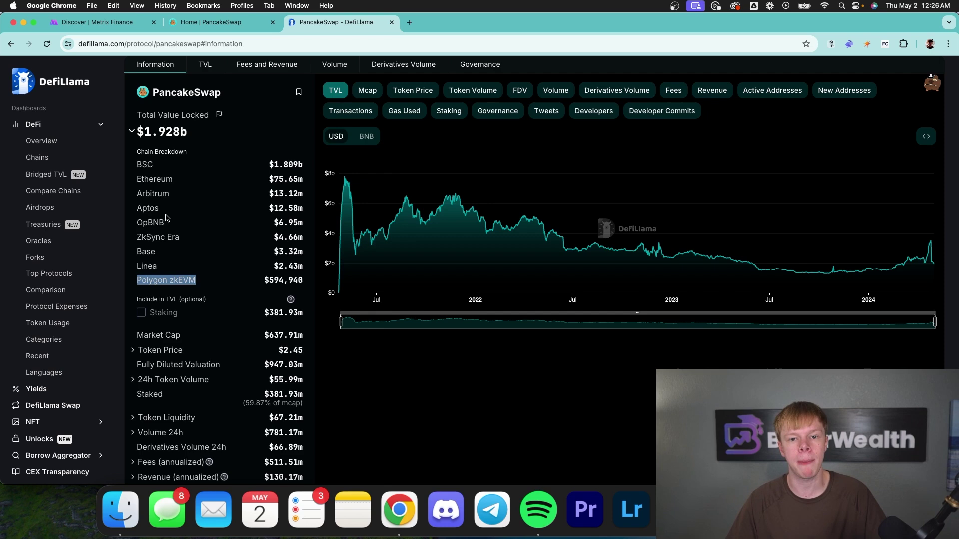
click(97, 22)
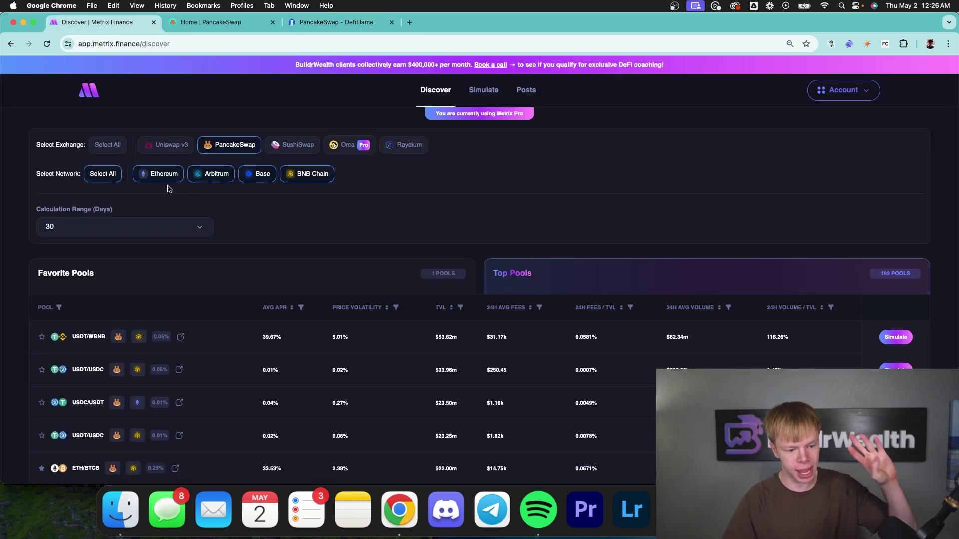
Step: Scroll through the Top Pools list, then switch back to DefiLlama's PancakeSwap page
scroll(518, 207, down, 2)
scroll(518, 207, down, 8)
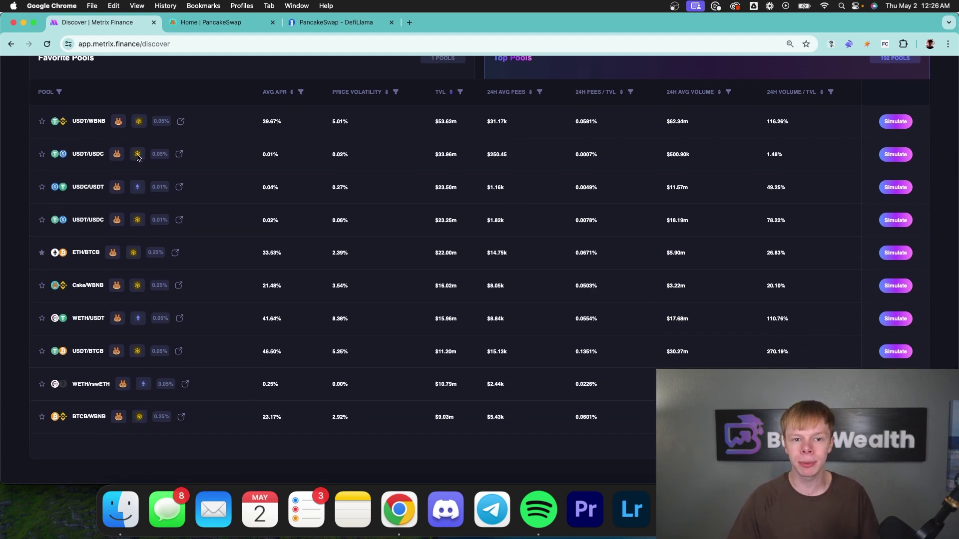
key(super+3)
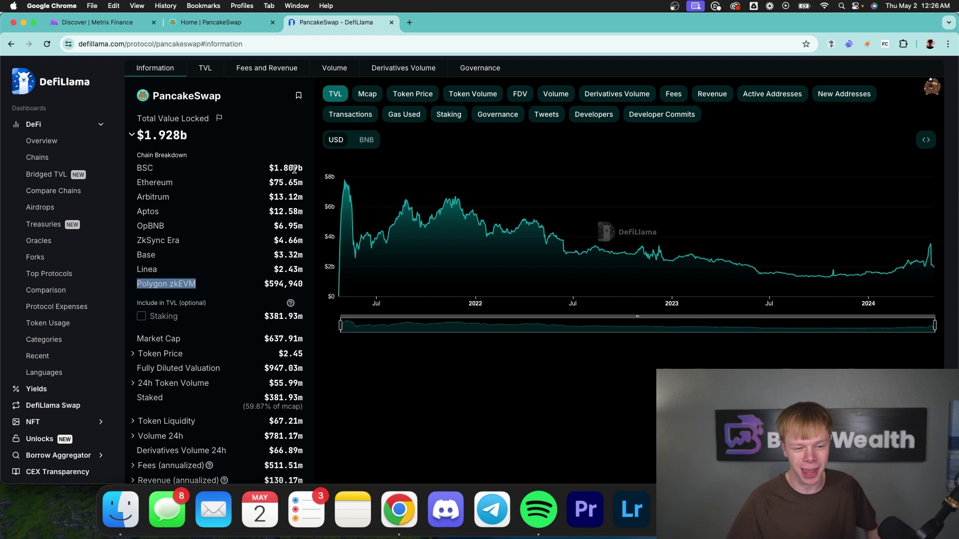
Step: Clear the chain-name selection on DefiLlama and go back to the Metrix pools table
click(292, 186)
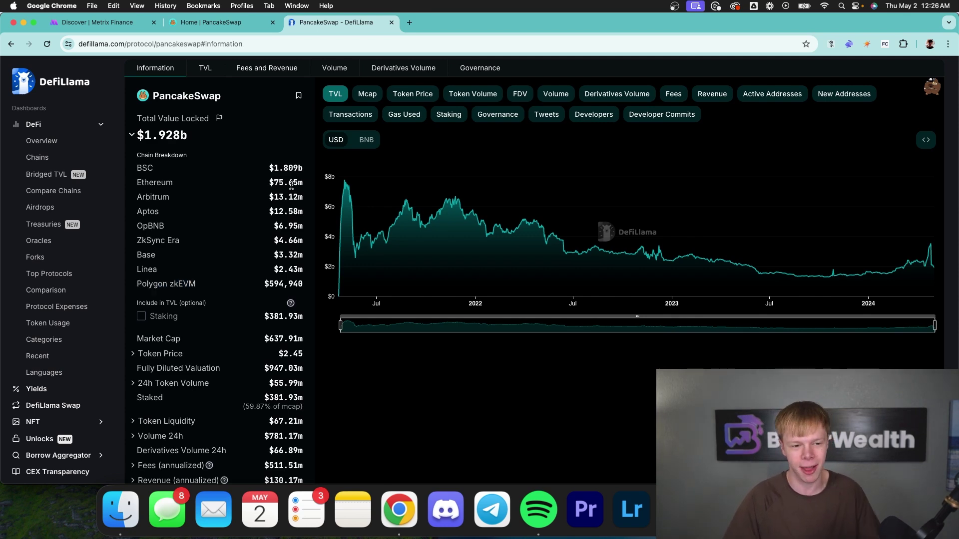
click(102, 22)
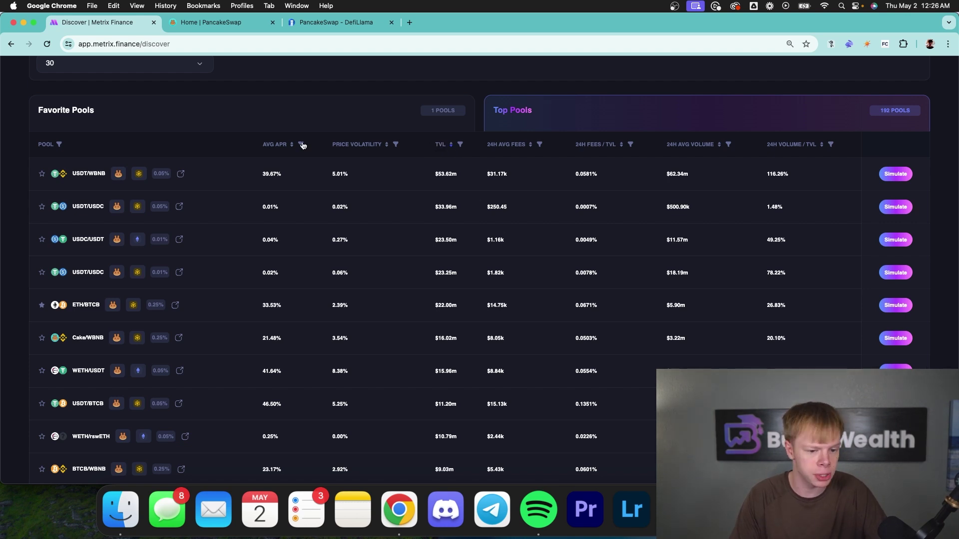
scroll(349, 182, up, 1)
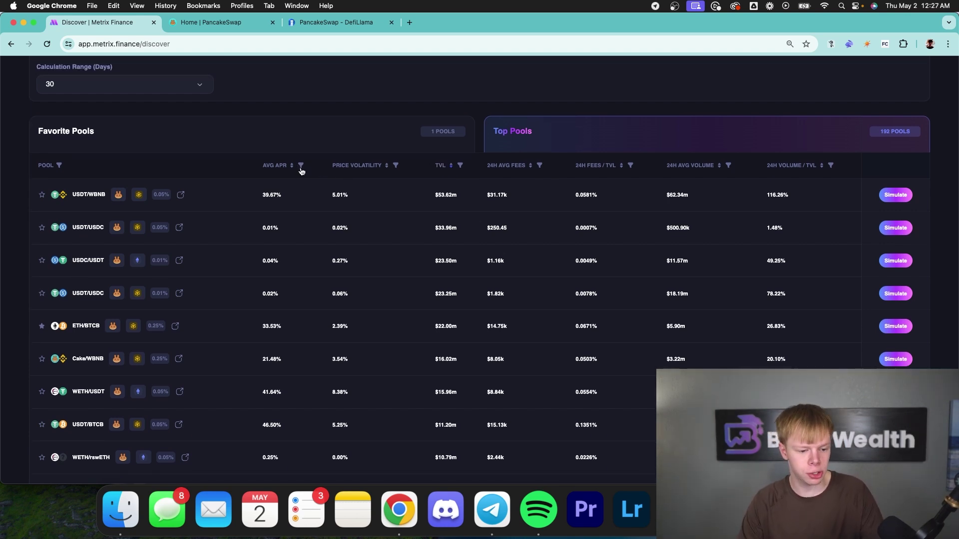
scroll(300, 170, down, 1)
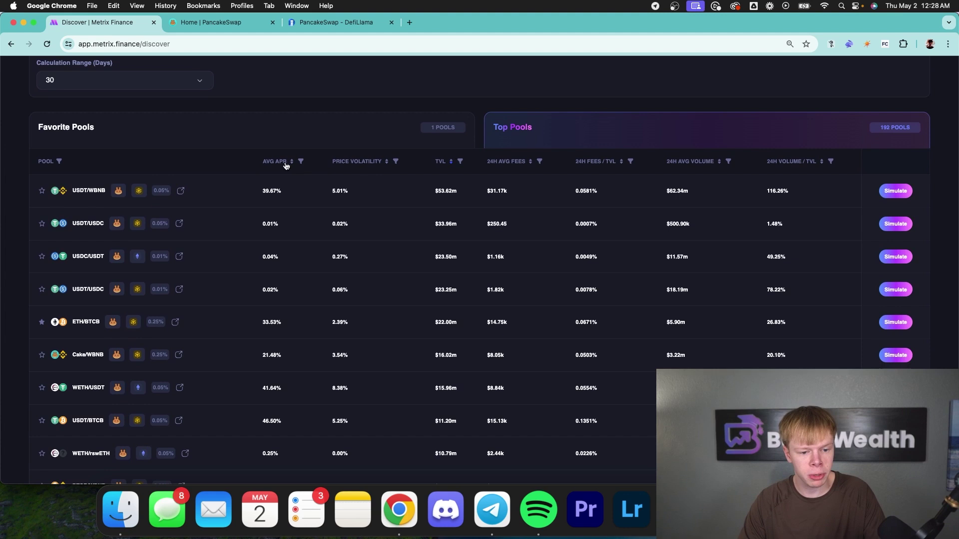
click(300, 162)
click(288, 194)
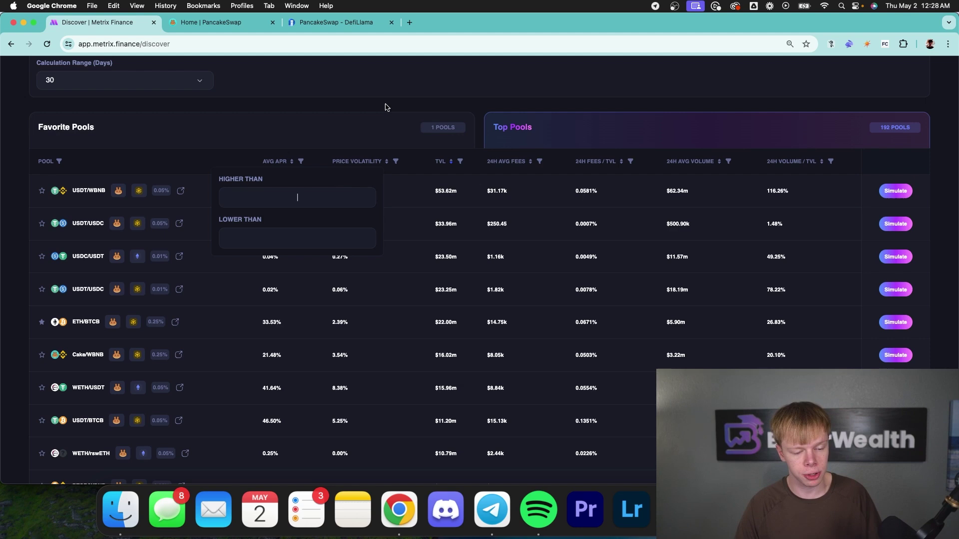
click(366, 122)
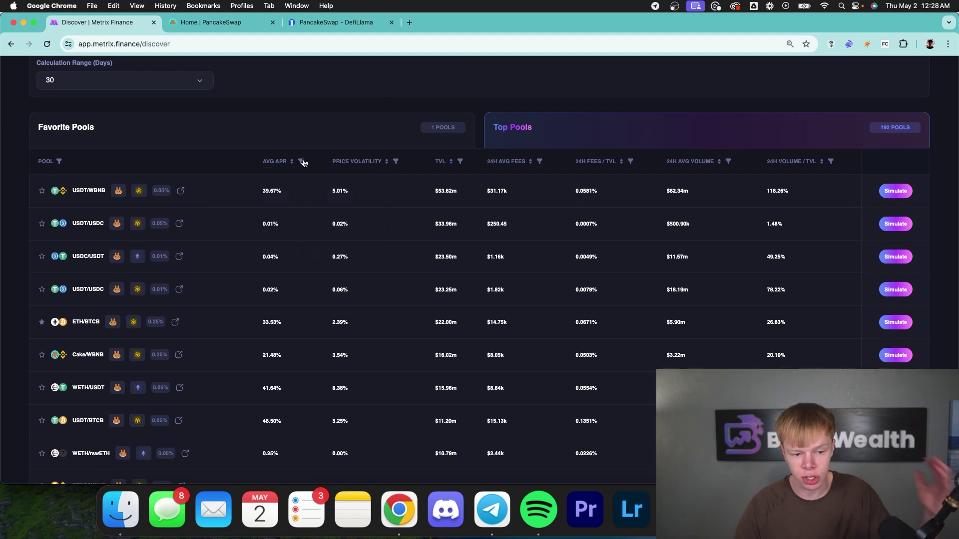
scroll(303, 162, up, 5)
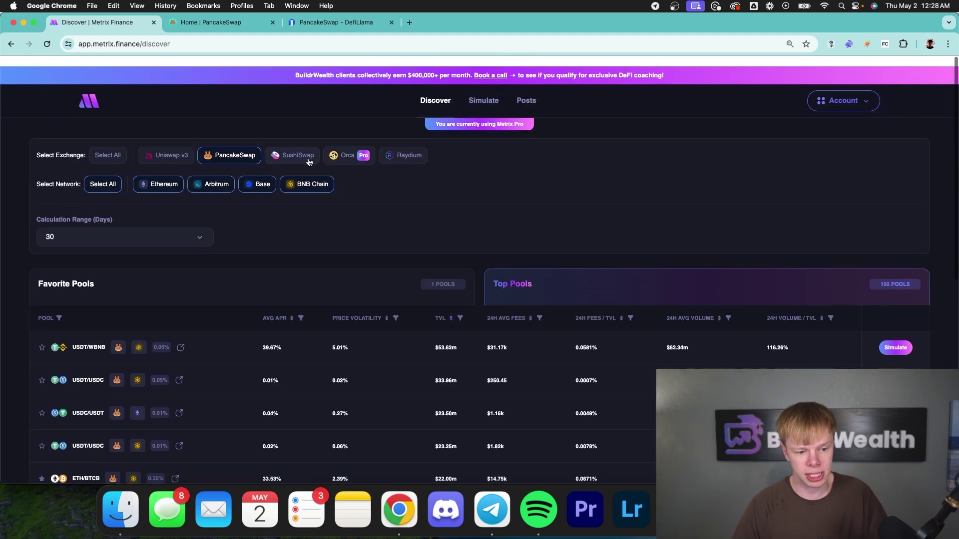
scroll(247, 148, down, 5)
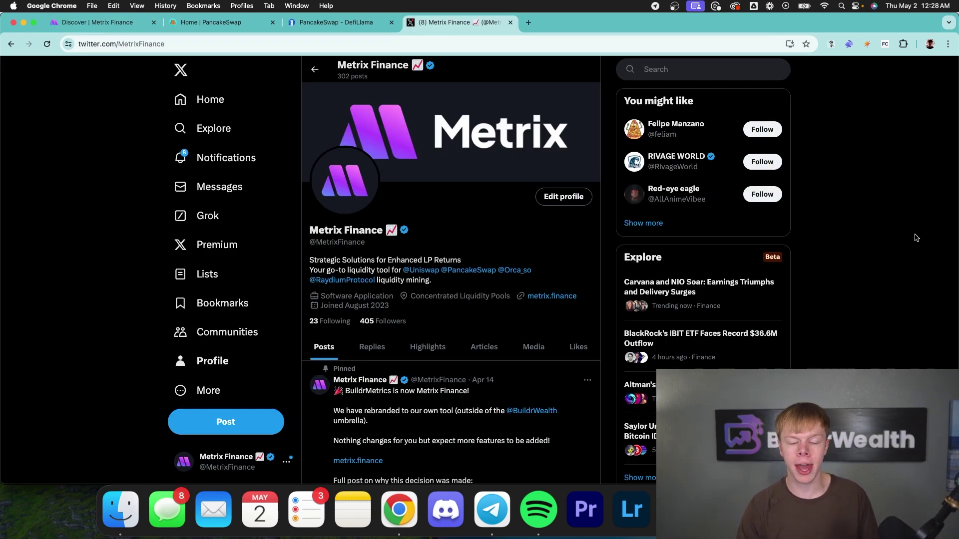
scroll(916, 239, down, 10)
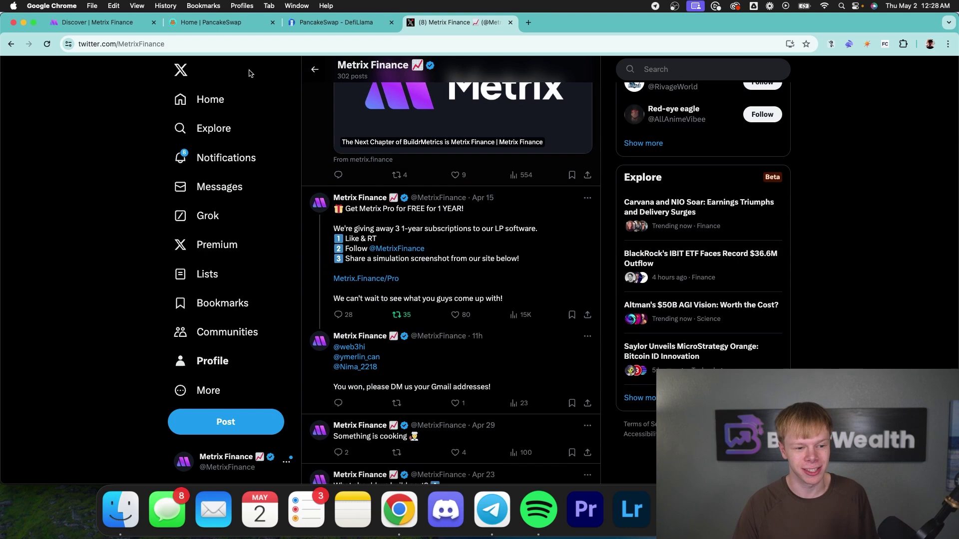
click(98, 29)
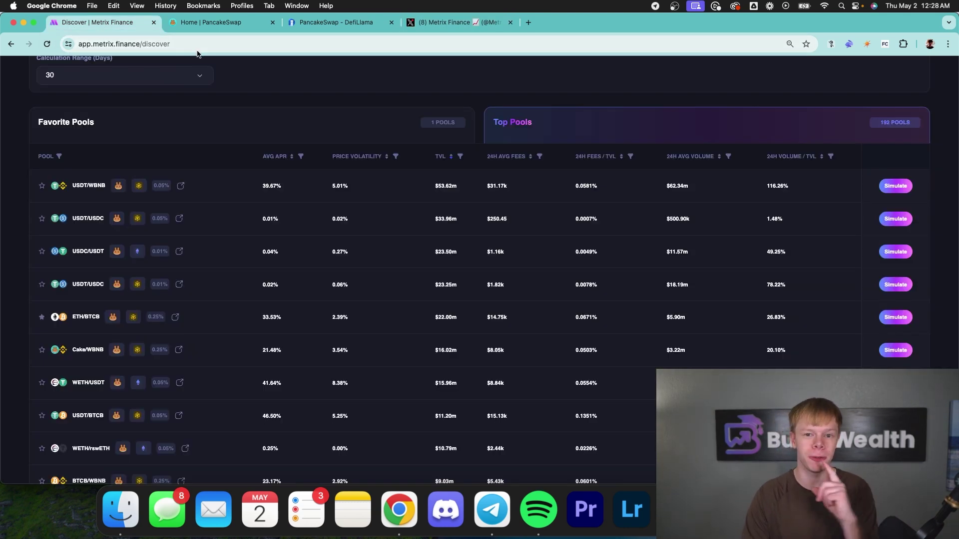
Step: Filter average APR to the range 35 to 150
click(301, 157)
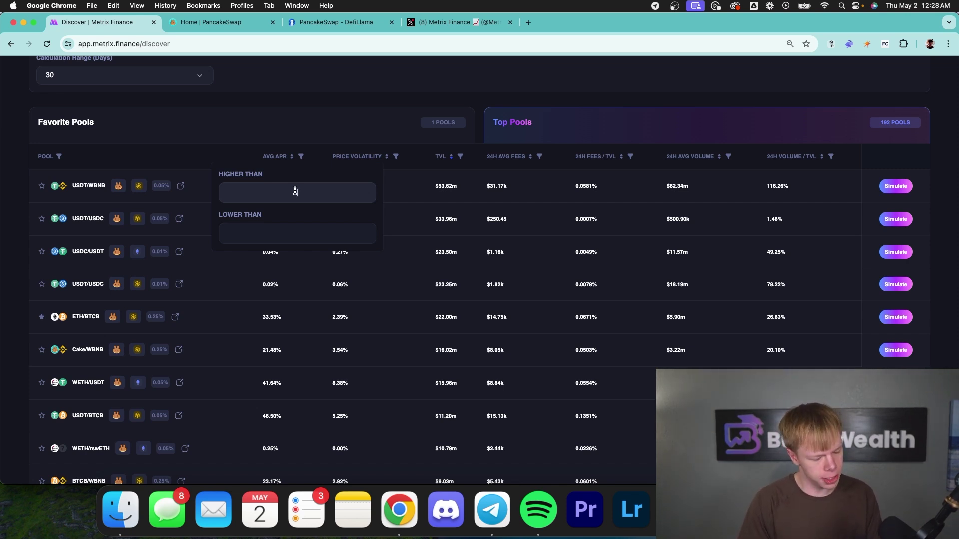
click(295, 227)
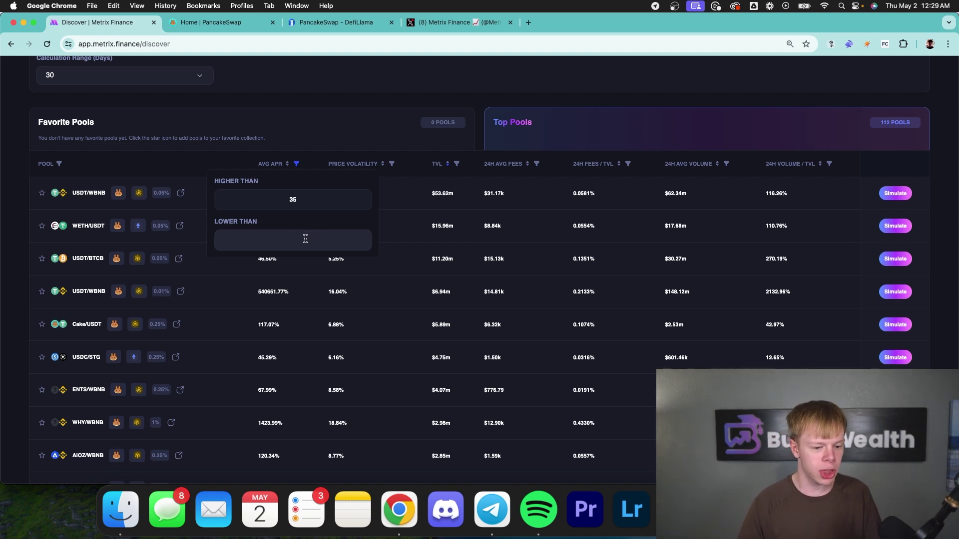
text(150)
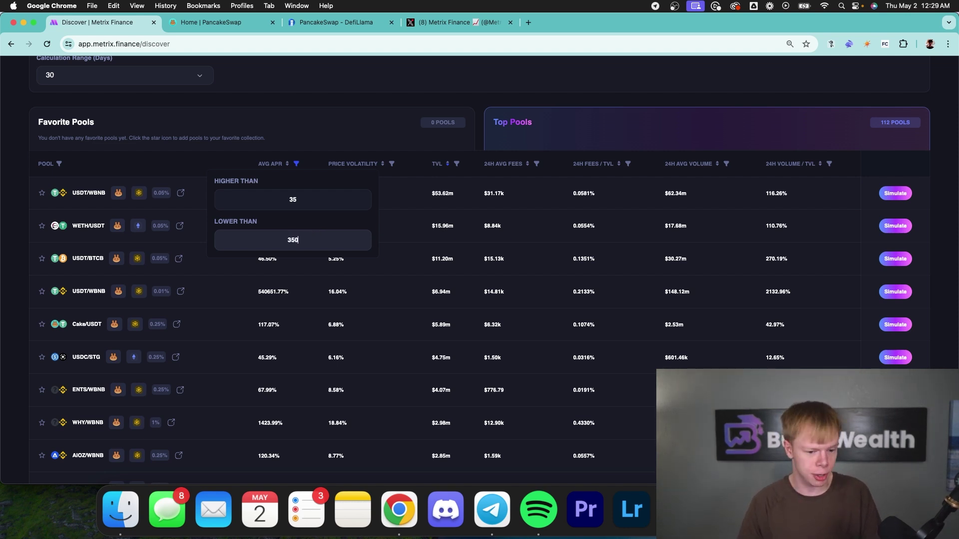
click(357, 93)
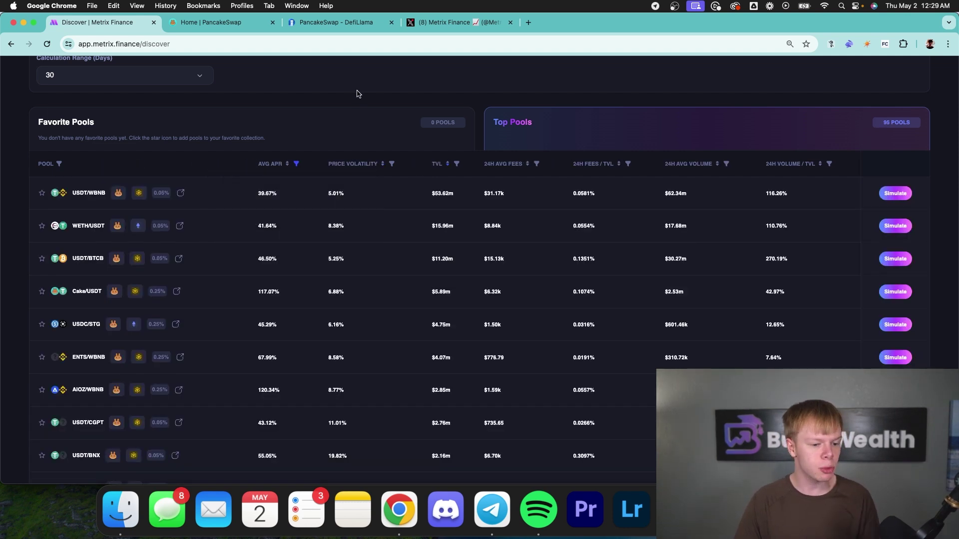
Step: Remove the APR upper limit and sort pools by average APR, highest first
click(296, 164)
double_click(305, 245)
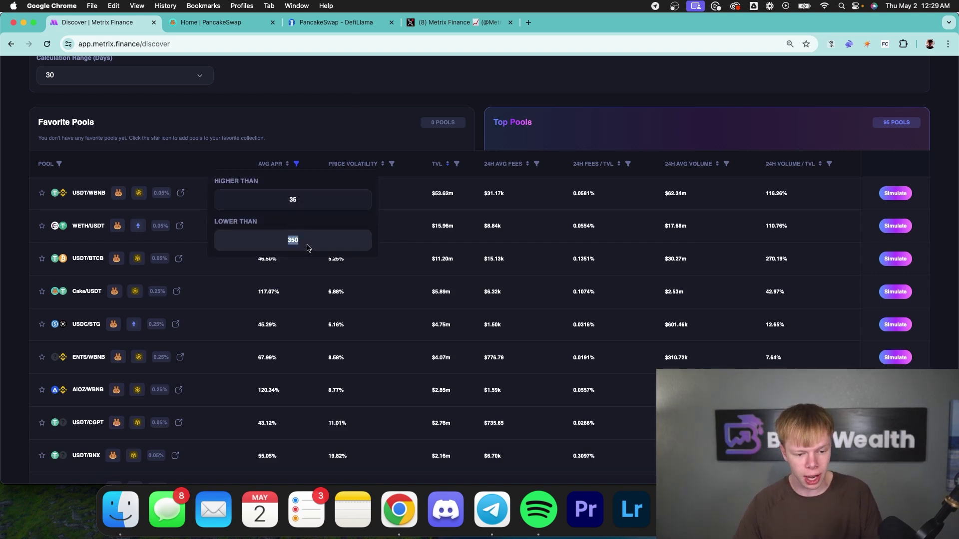
key(BackSpace)
click(313, 101)
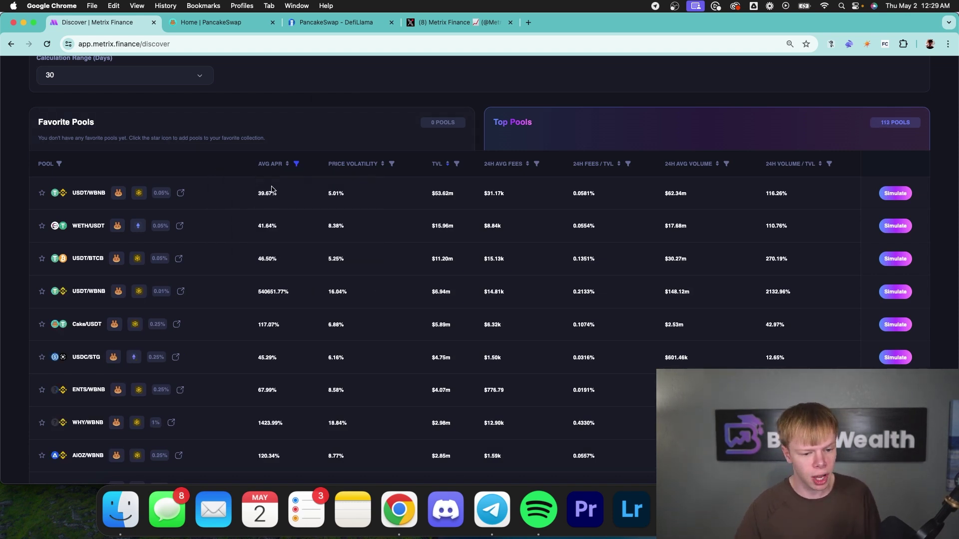
click(275, 169)
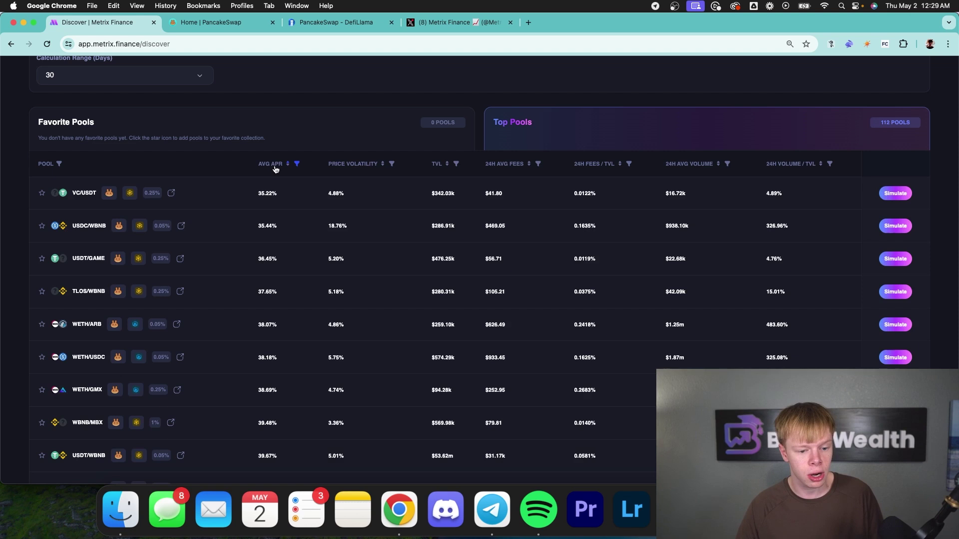
click(275, 170)
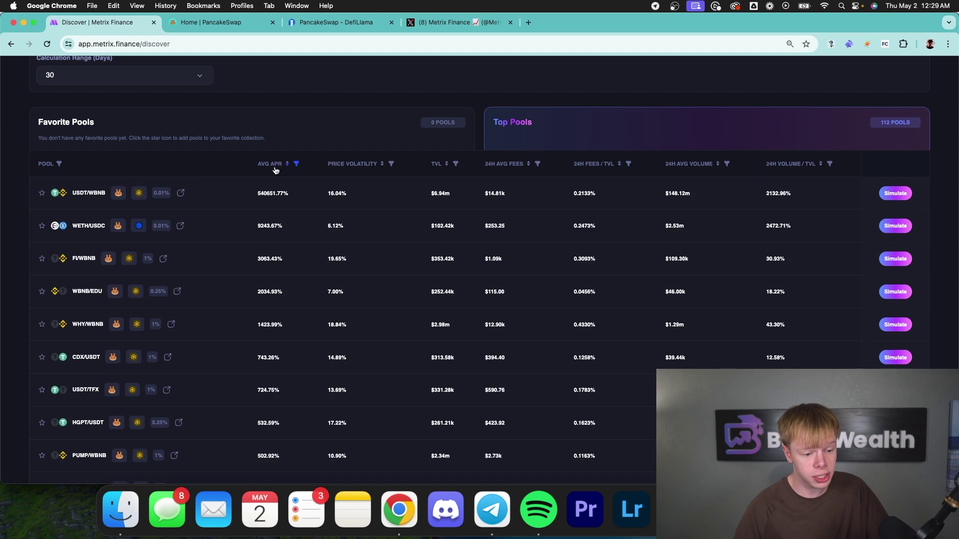
Step: Cap the average APR filter at a maximum of 350
scroll(269, 222, down, 2)
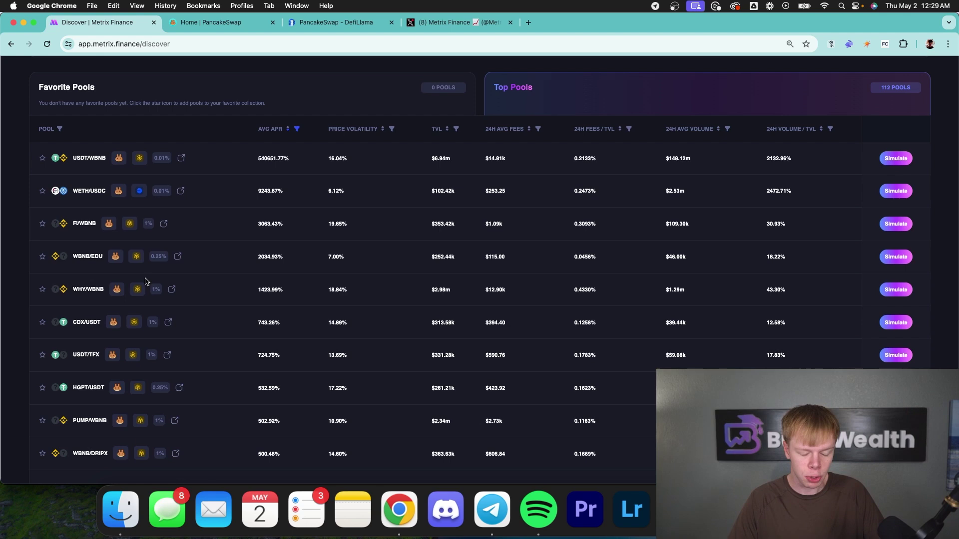
scroll(166, 269, up, 1)
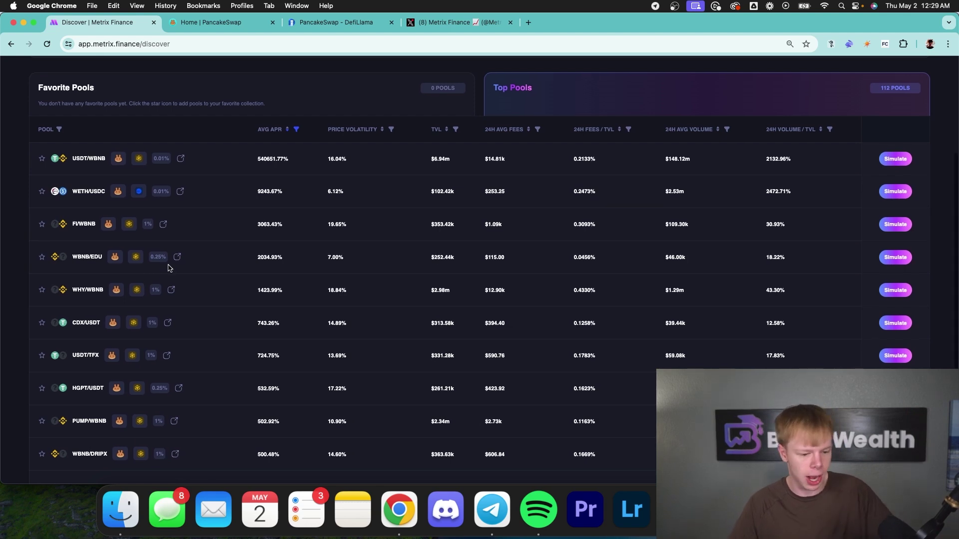
click(296, 130)
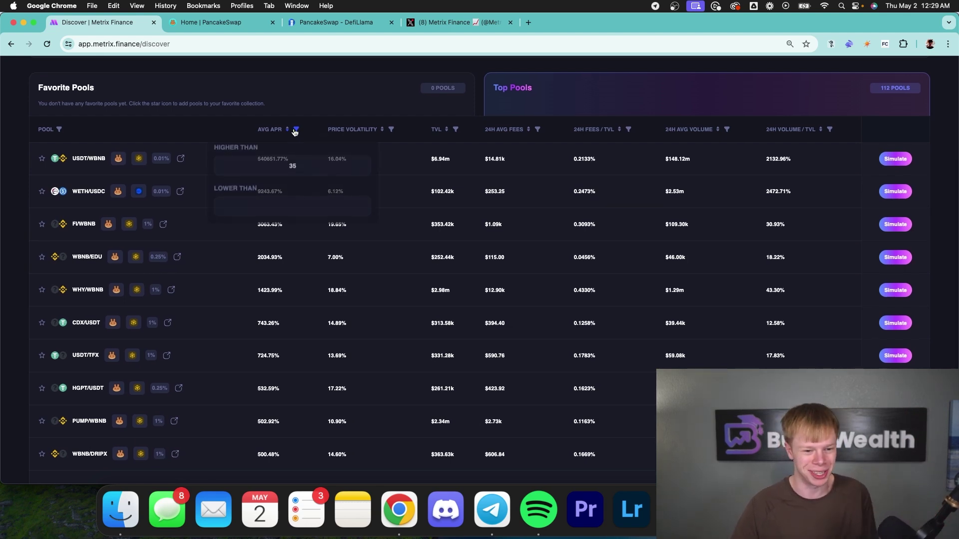
click(283, 197)
text(350)
click(364, 67)
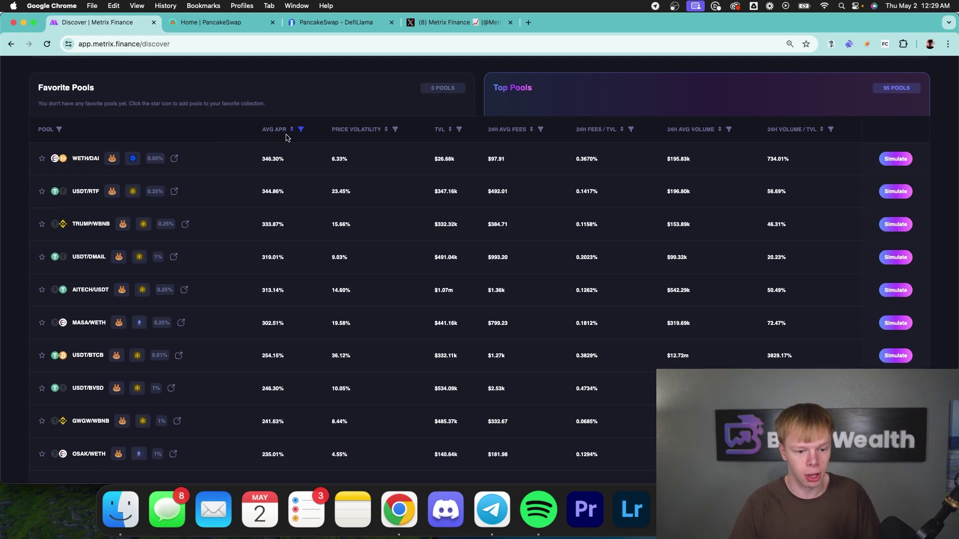
scroll(295, 156, up, 3)
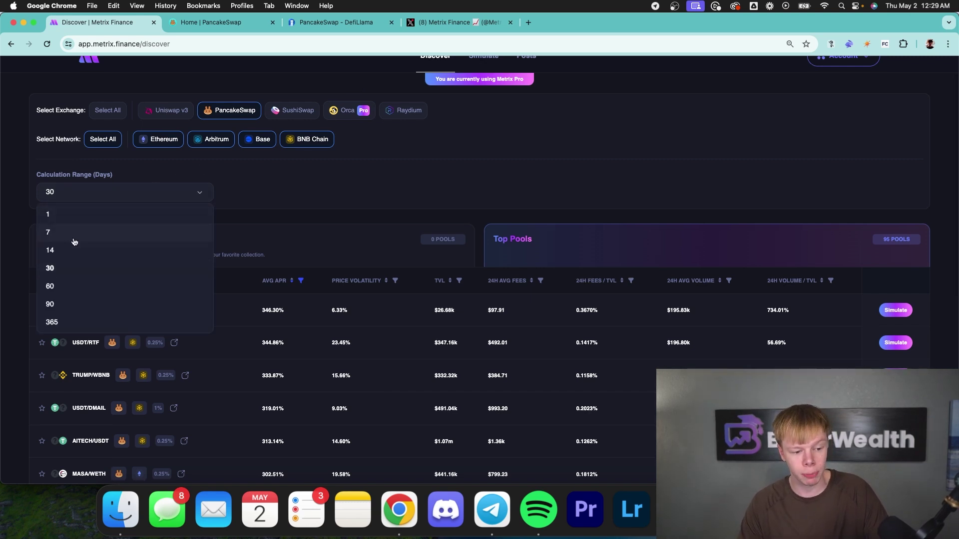
Step: Switch the calculation range to 7 days and check the top pool's APR
click(90, 232)
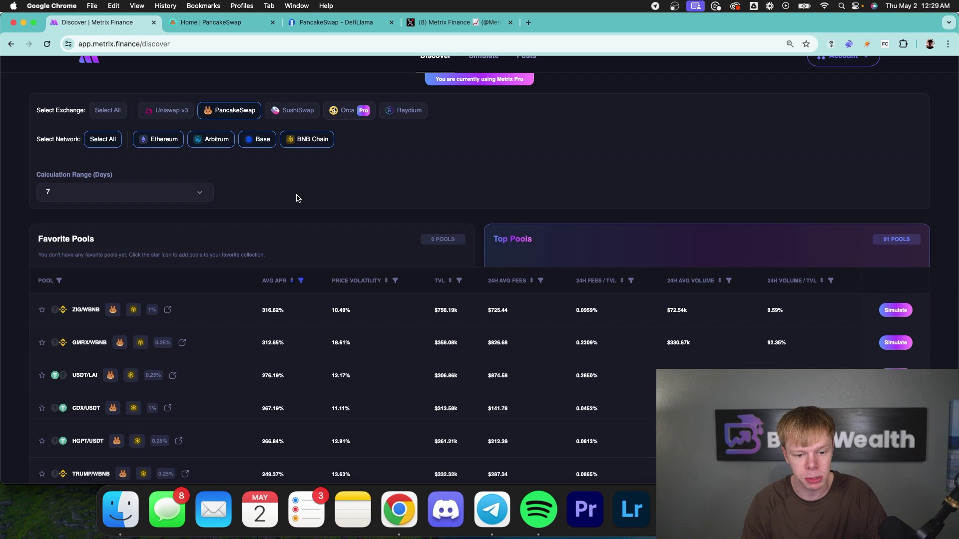
drag(280, 310, 289, 313)
double_click(275, 308)
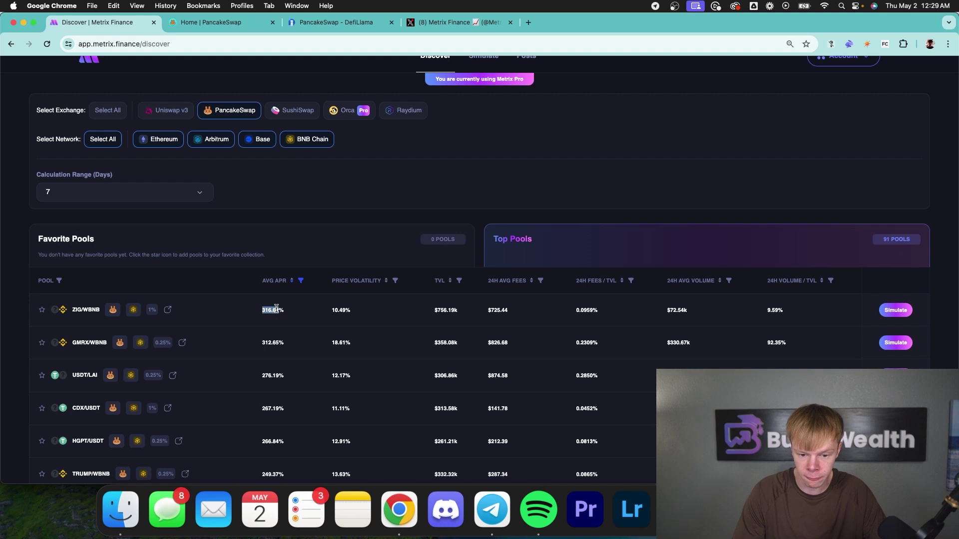
click(276, 308)
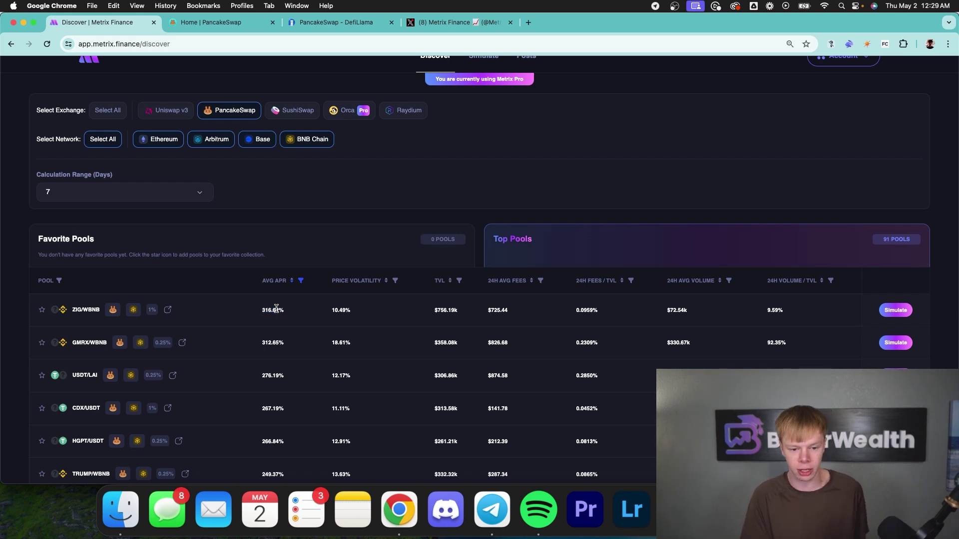
Step: Filter Top Pools to a minimum TVL of 1,000,000, leaving 18 pools
click(460, 282)
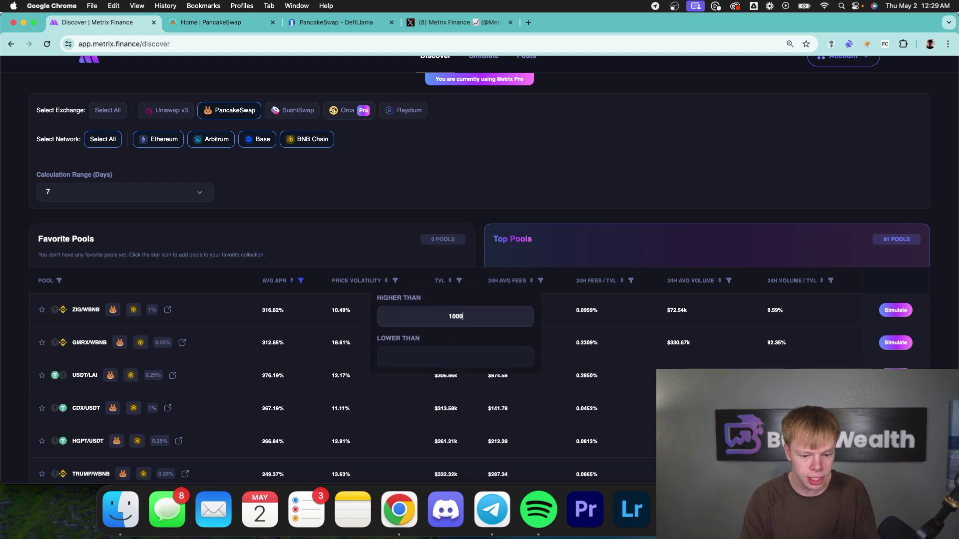
text(1000000)
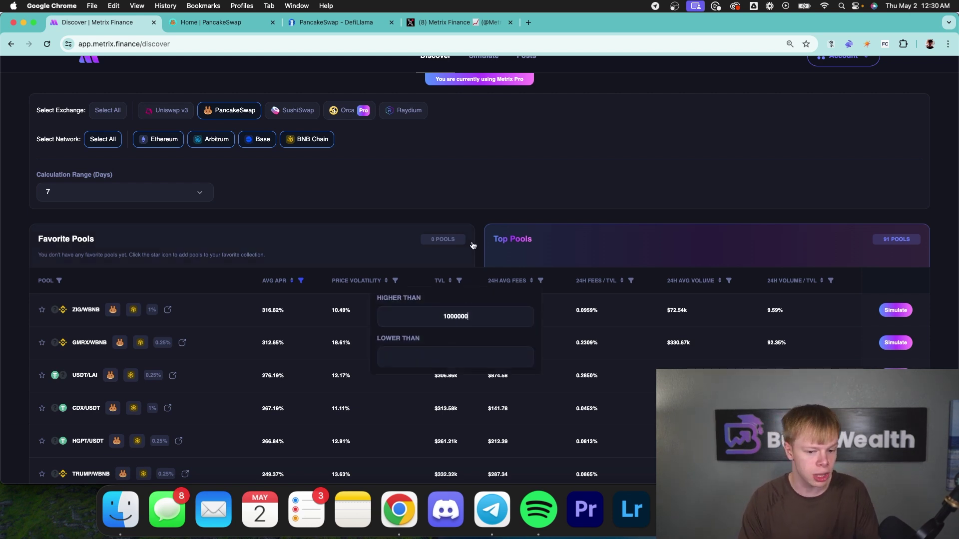
click(476, 213)
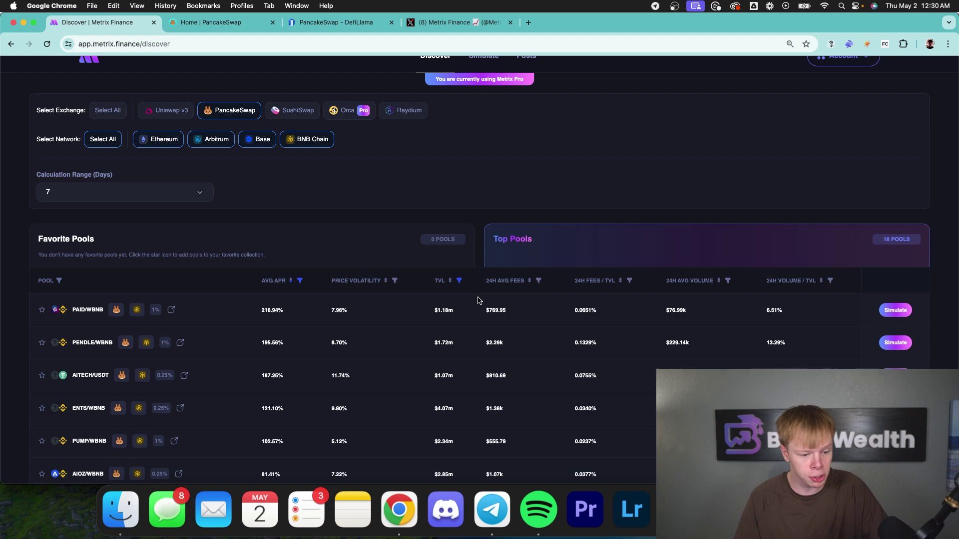
scroll(192, 310, down, 3)
scroll(193, 309, down, 3)
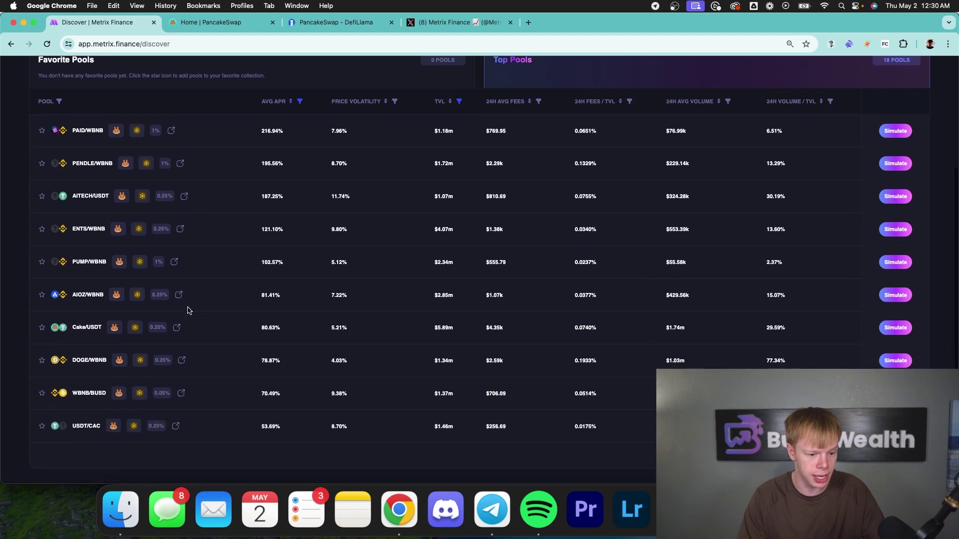
Step: Filter pool names by 'ETH' and star ETH/USDT as a favorite
click(60, 122)
text(ETH)
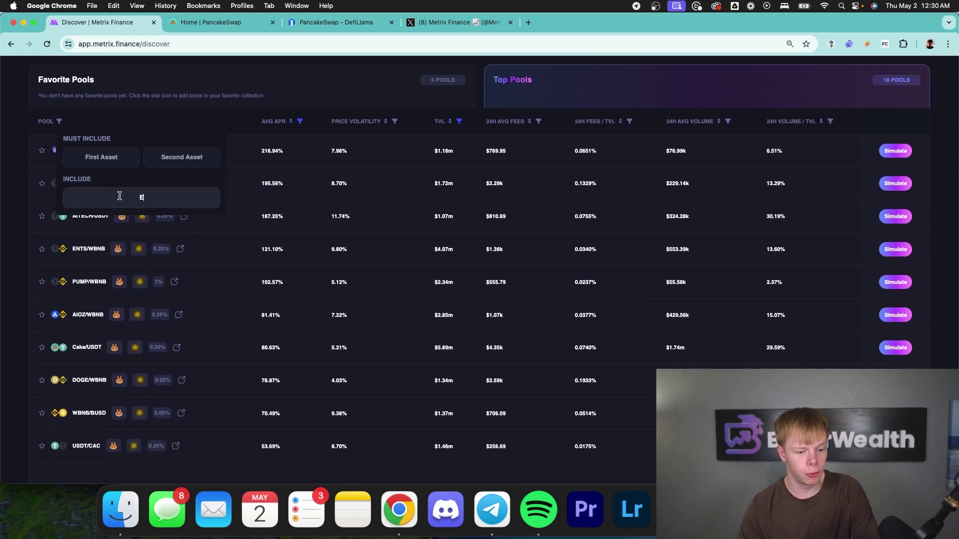
click(15, 186)
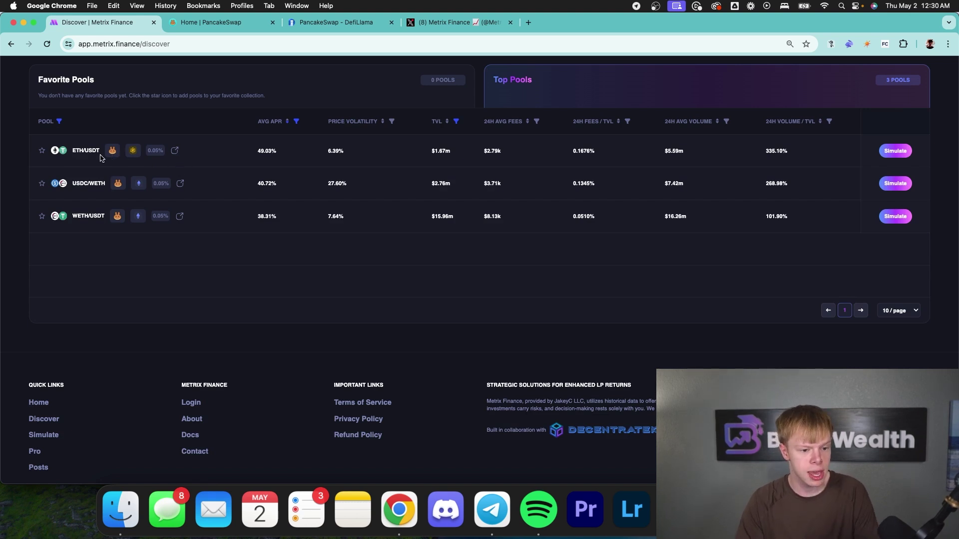
double_click(265, 151)
scroll(214, 200, up, 2)
scroll(211, 199, down, 2)
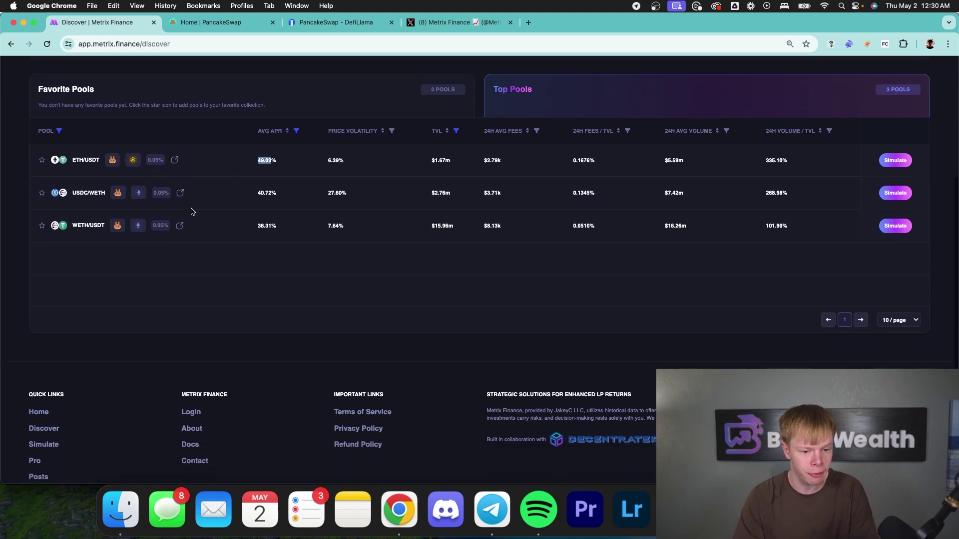
click(263, 193)
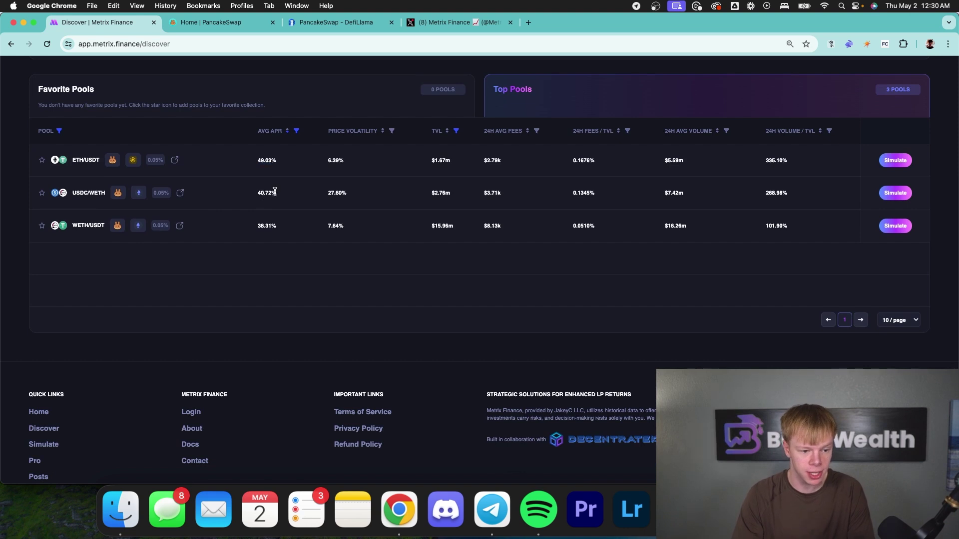
click(42, 160)
scroll(350, 183, up, 2)
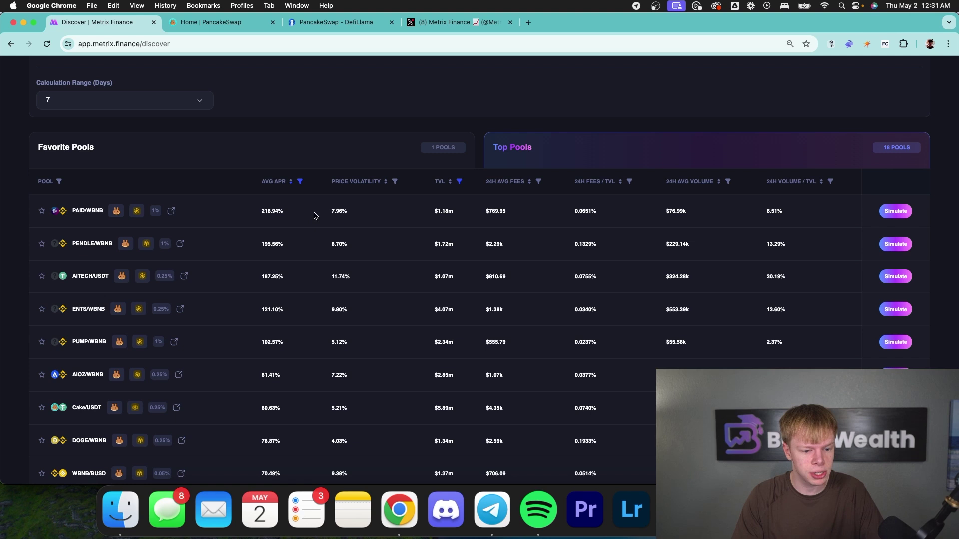
Step: Star PENDLE/WBNB and WBNB/BUSD (70.49% APR) as favorite pools
click(42, 244)
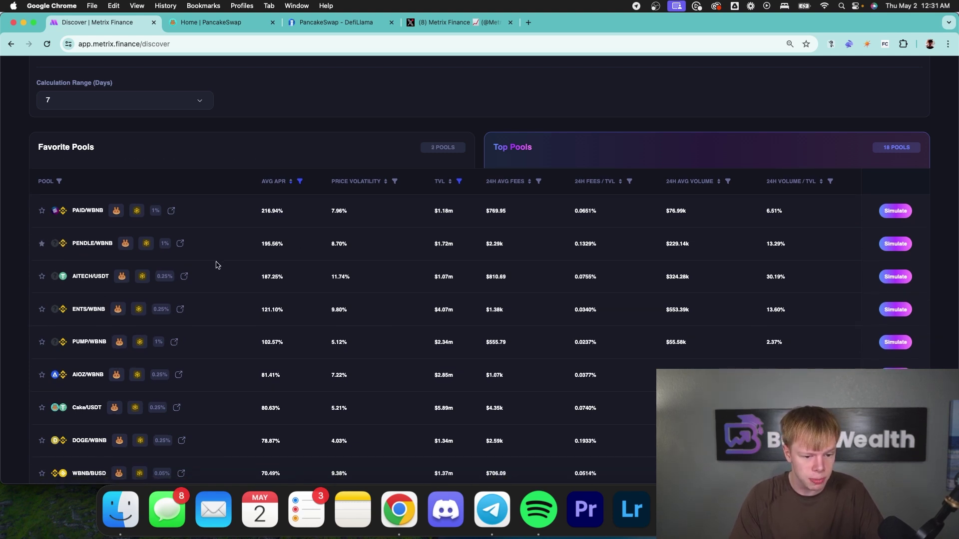
scroll(277, 250, down, 2)
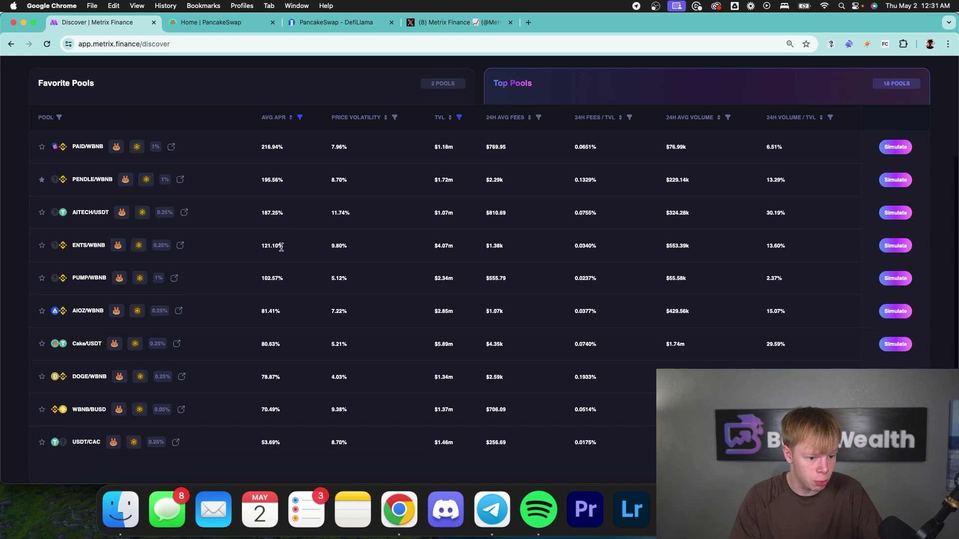
scroll(280, 255, down, 2)
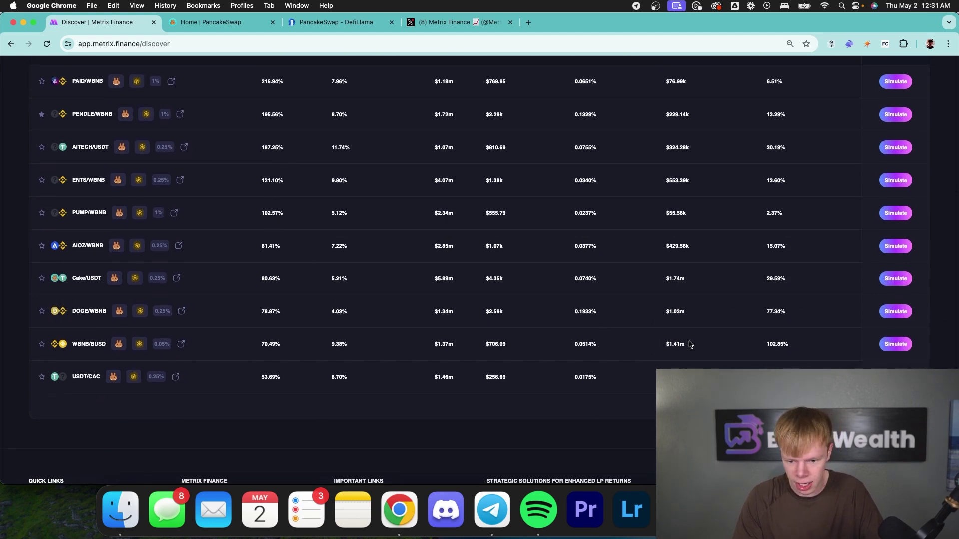
scroll(823, 194, up, 3)
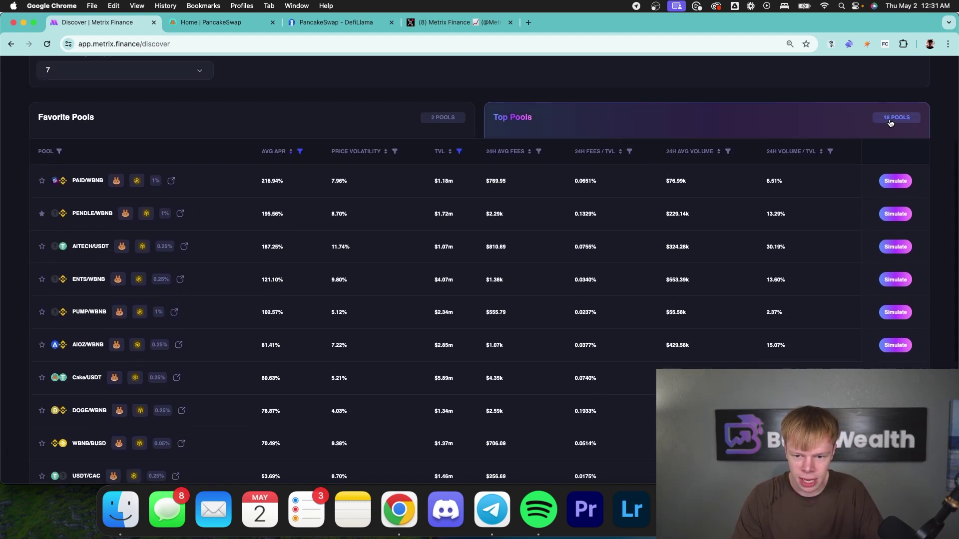
scroll(692, 270, down, 3)
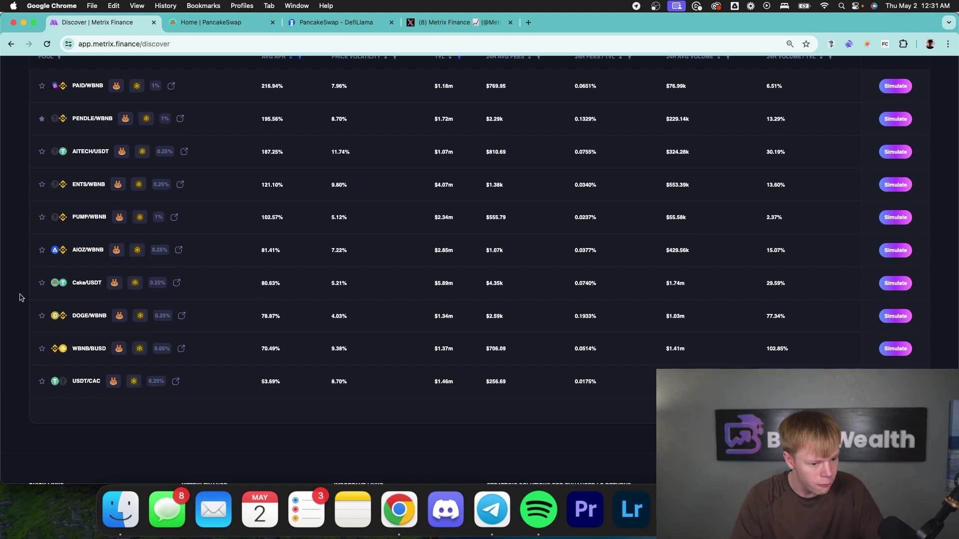
click(42, 349)
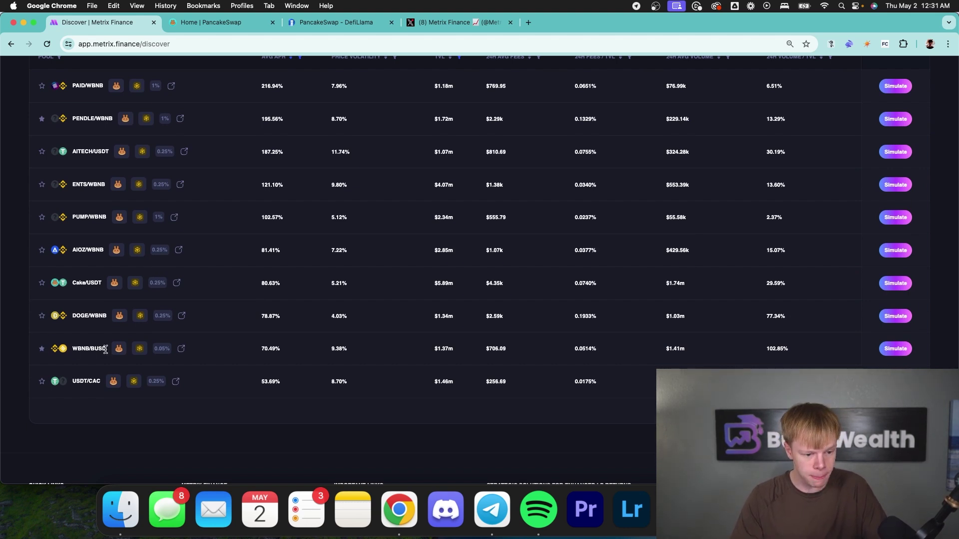
triple_click(272, 347)
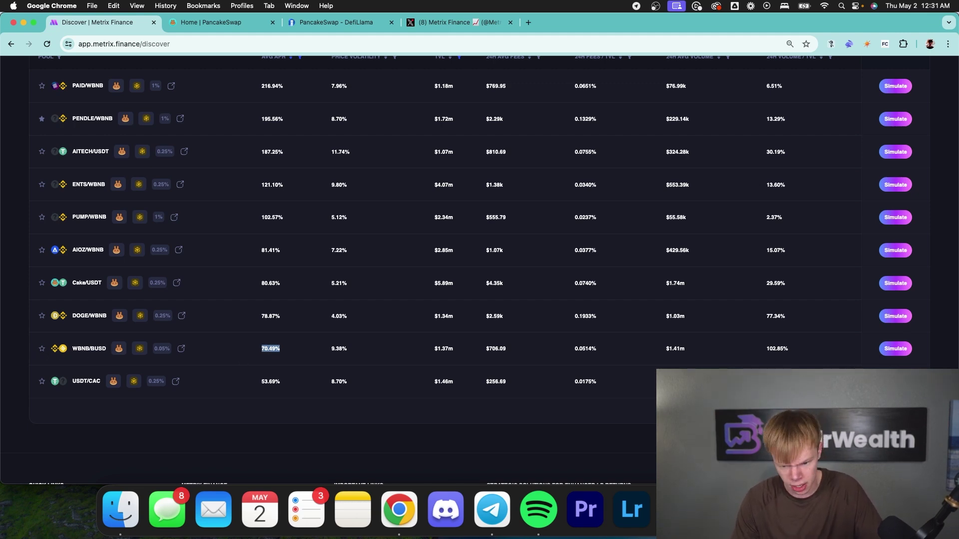
Step: On the next page of pools, star ETH/USDT and SOL/WBNB as favorites
click(844, 410)
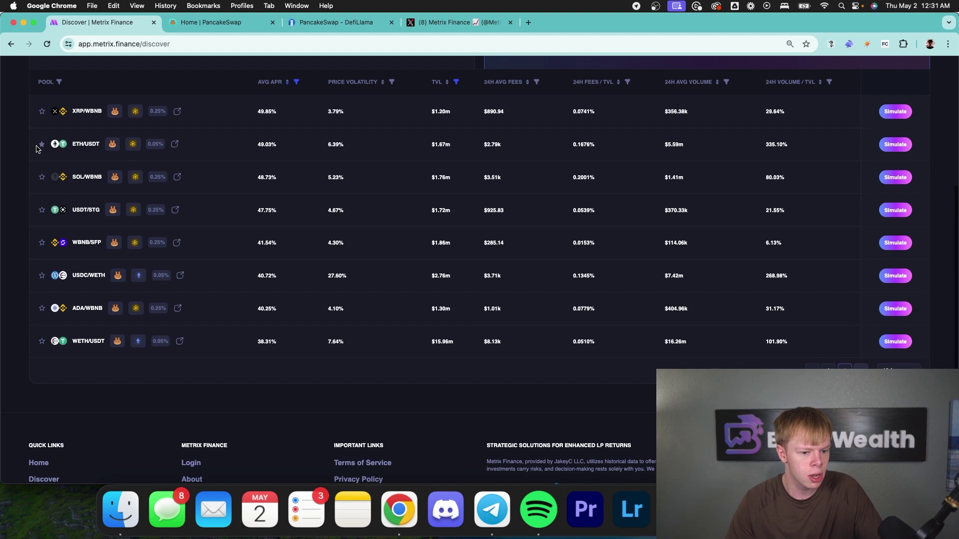
click(41, 144)
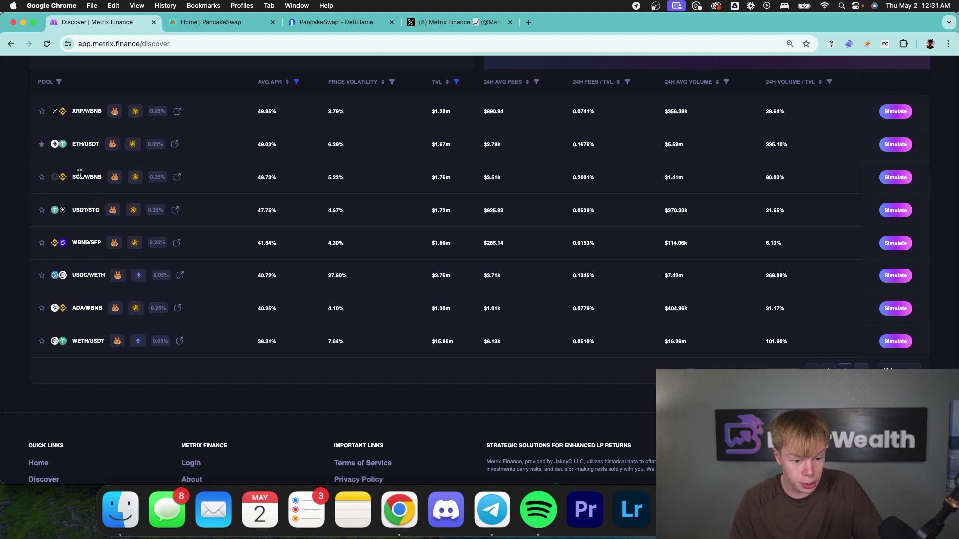
click(42, 178)
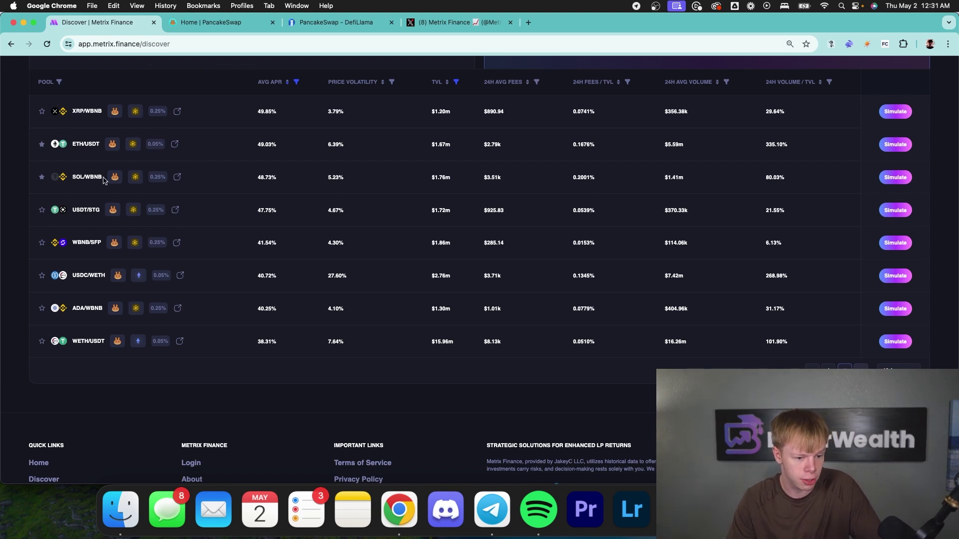
double_click(268, 276)
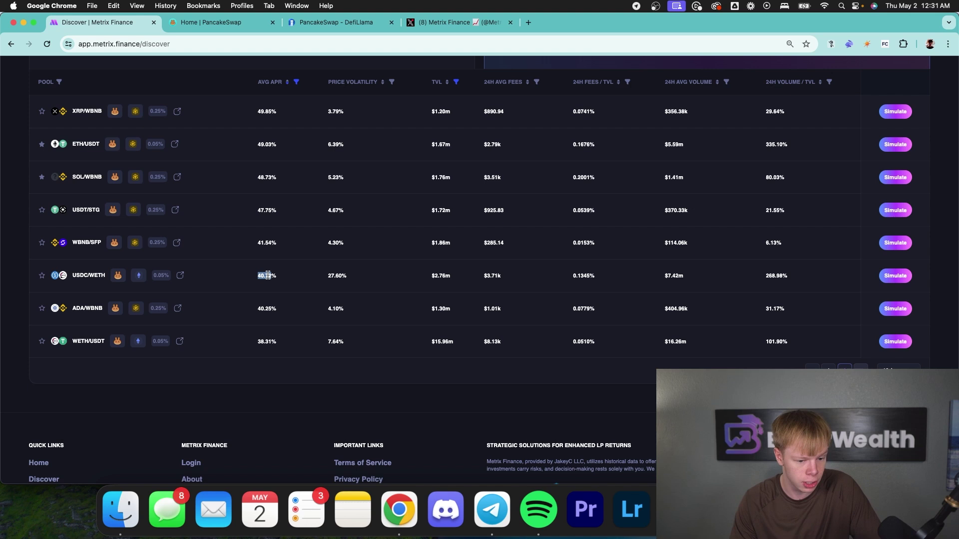
scroll(262, 274, up, 3)
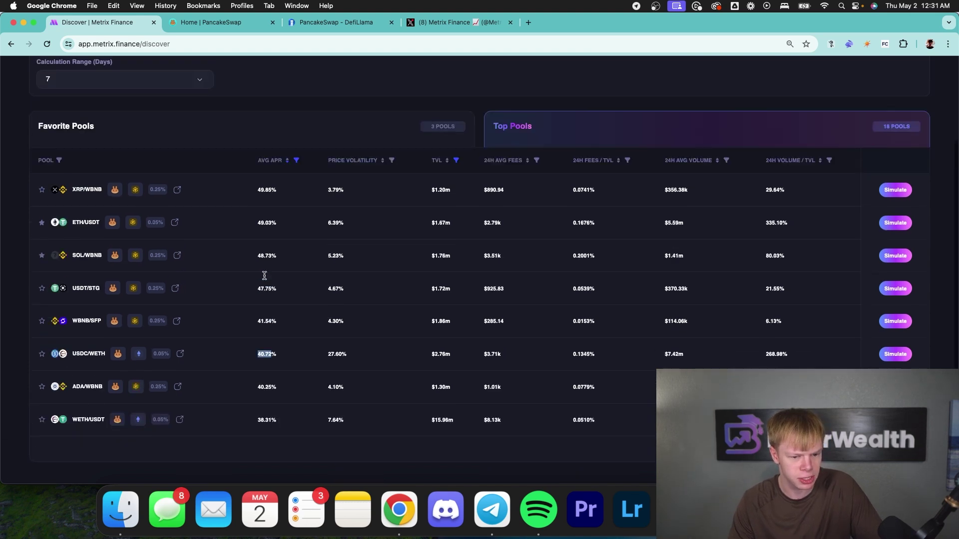
Step: Remove the 35 minimum from the AVG APR filter so Top Pools lists 48 pools
click(297, 186)
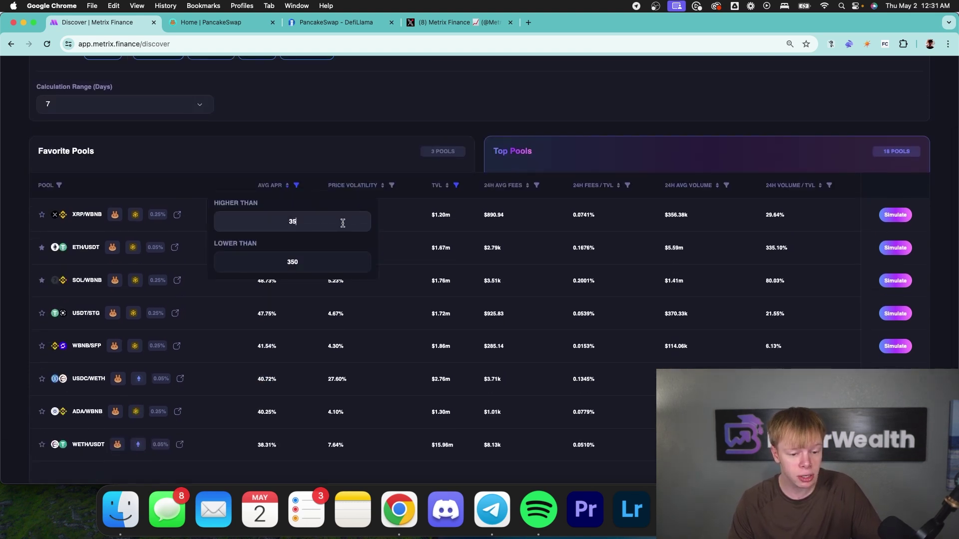
key(BackSpace)
click(318, 258)
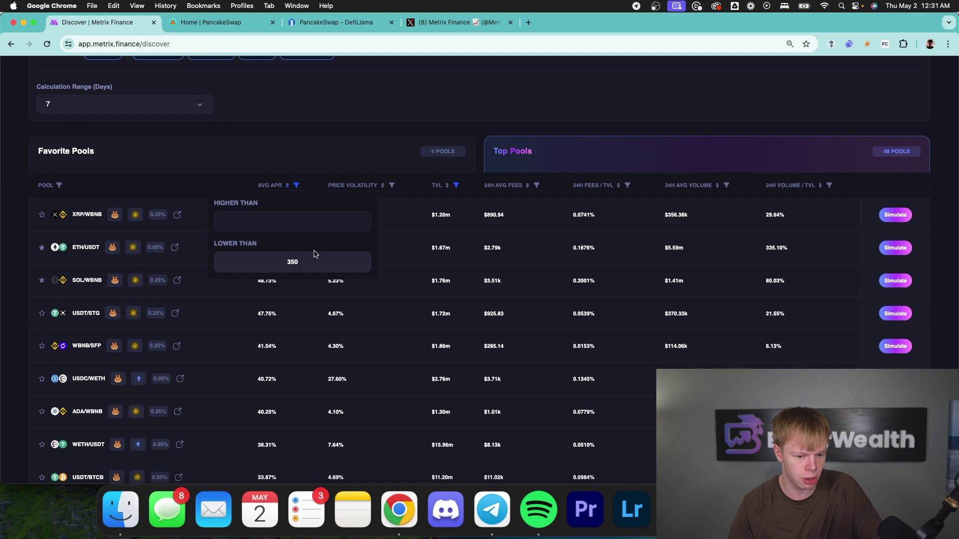
click(305, 124)
scroll(213, 179, down, 3)
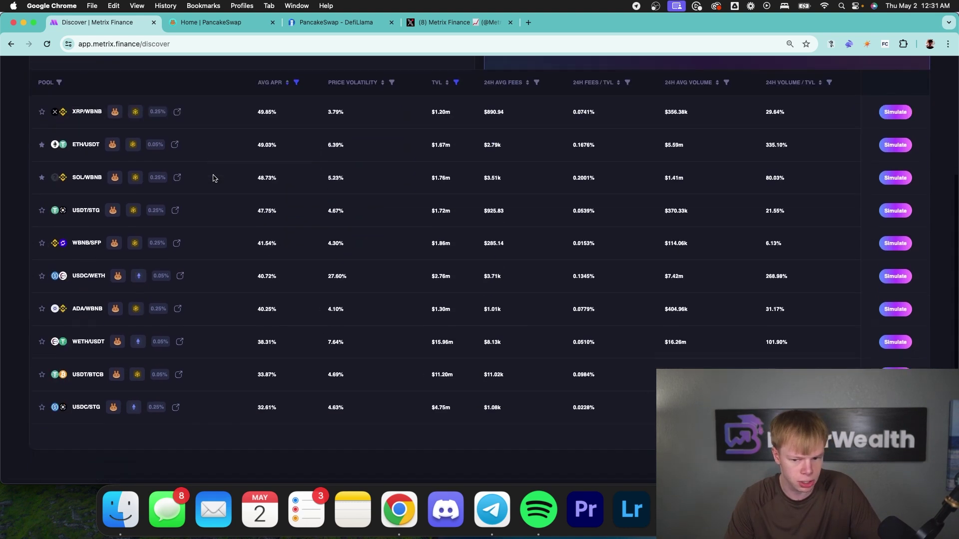
scroll(213, 178, up, 2)
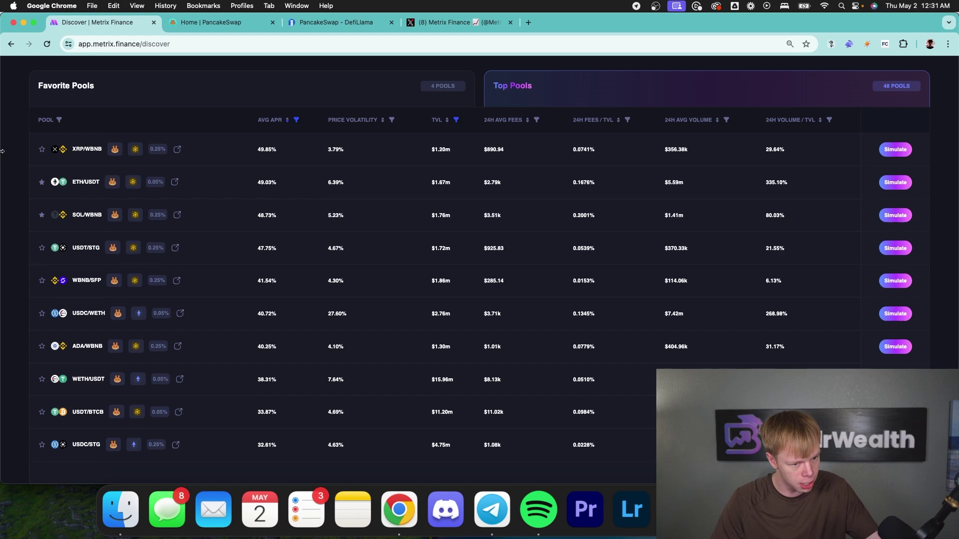
Step: Star XRP/WBNB as a favourite while reviewing the ADA/WBNB and USDT/WBNB pools
click(43, 149)
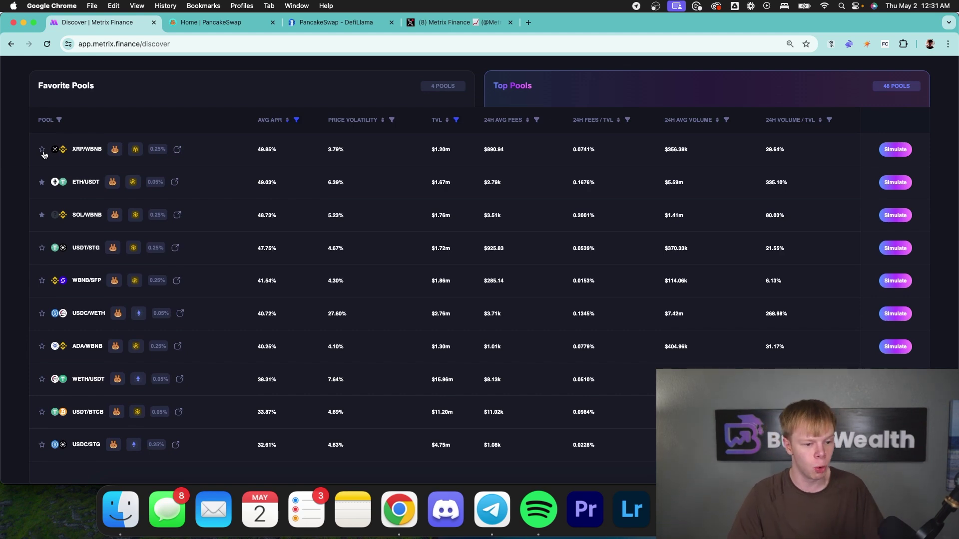
double_click(95, 150)
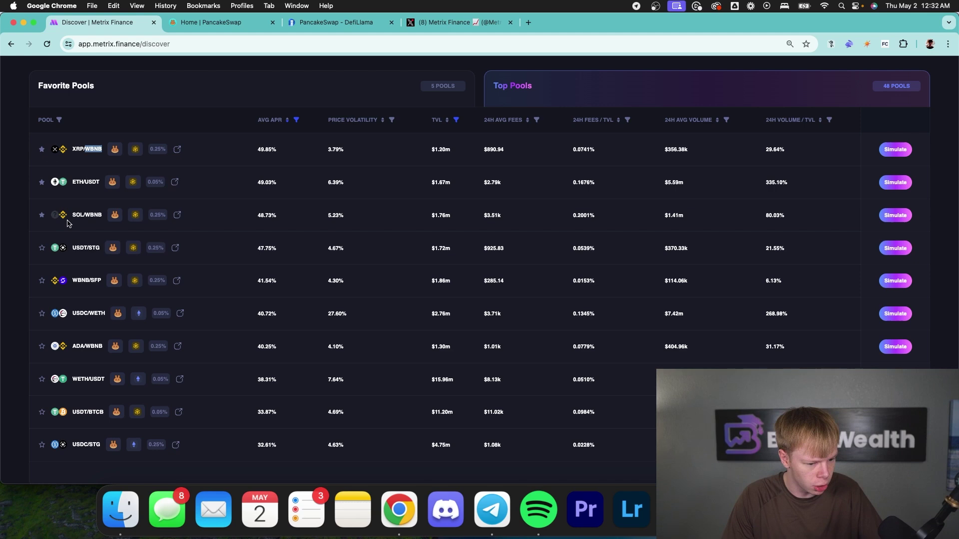
scroll(74, 270, down, 3)
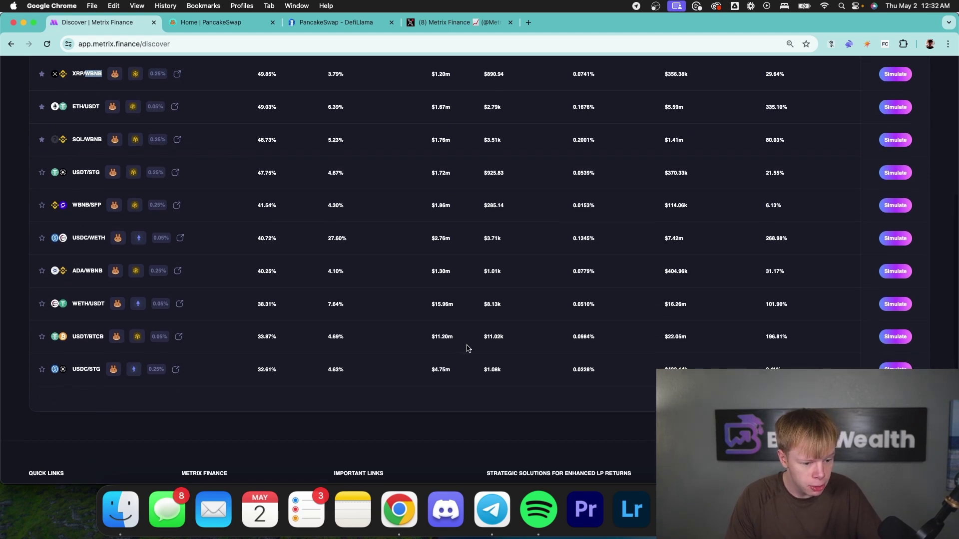
double_click(78, 271)
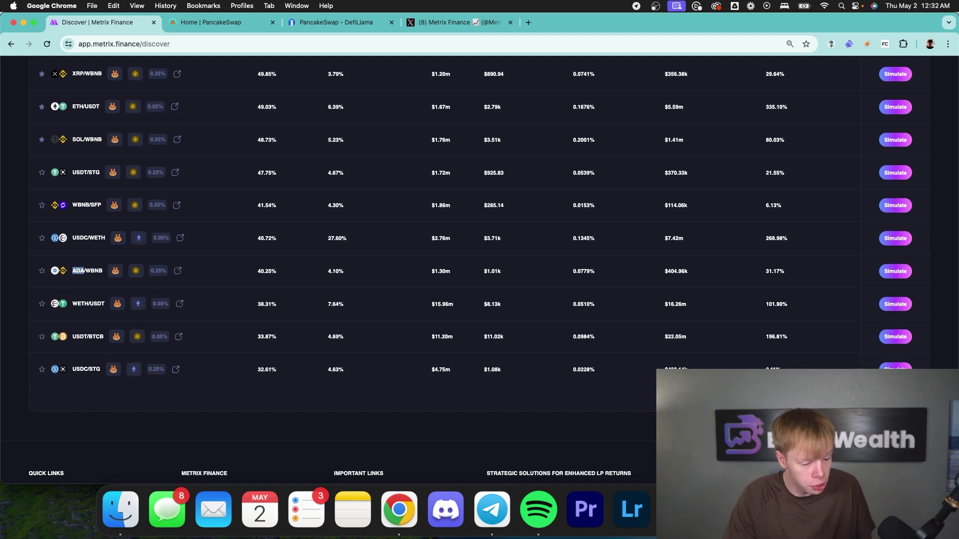
scroll(169, 225, up, 10)
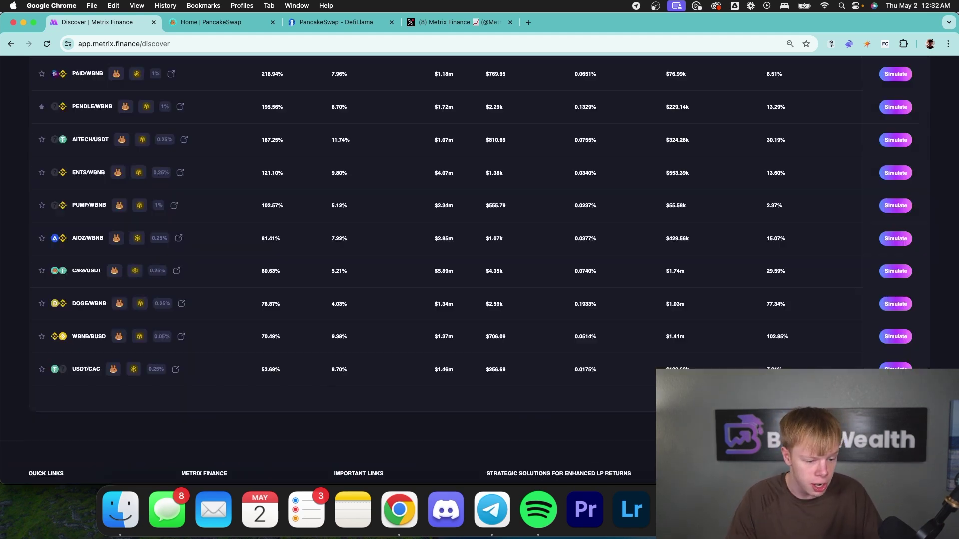
double_click(94, 117)
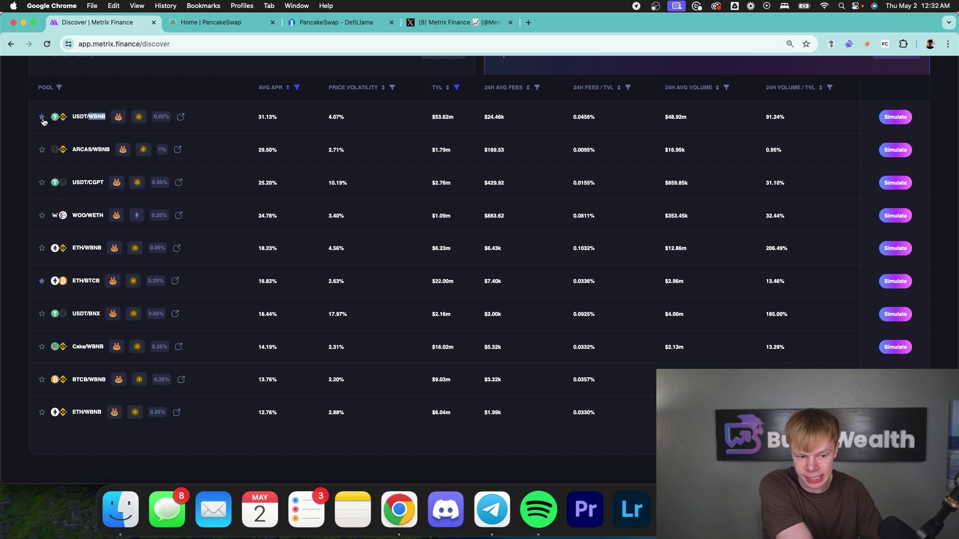
triple_click(96, 117)
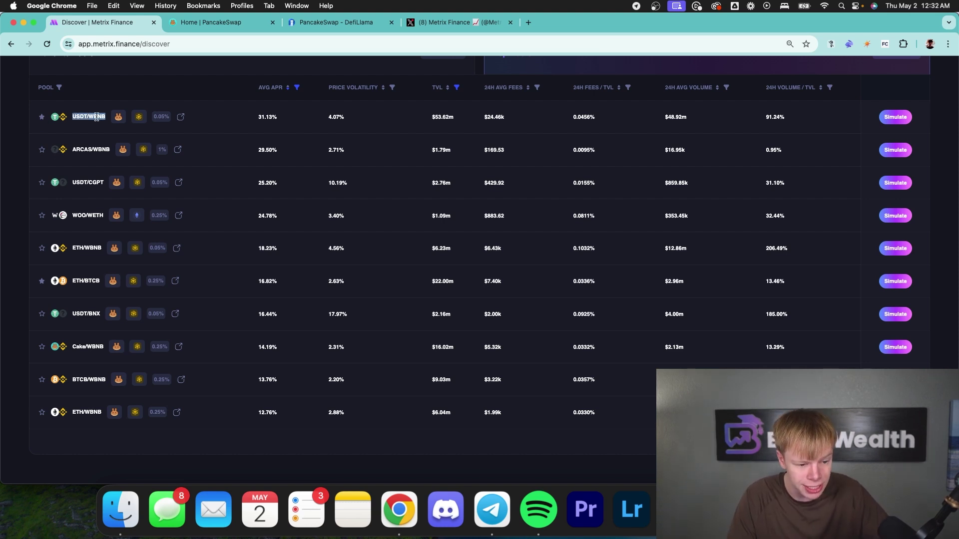
Step: Star ETH/WBNB as a favourite, comparing its 18.23% average APR with ETH/BTCB
click(42, 249)
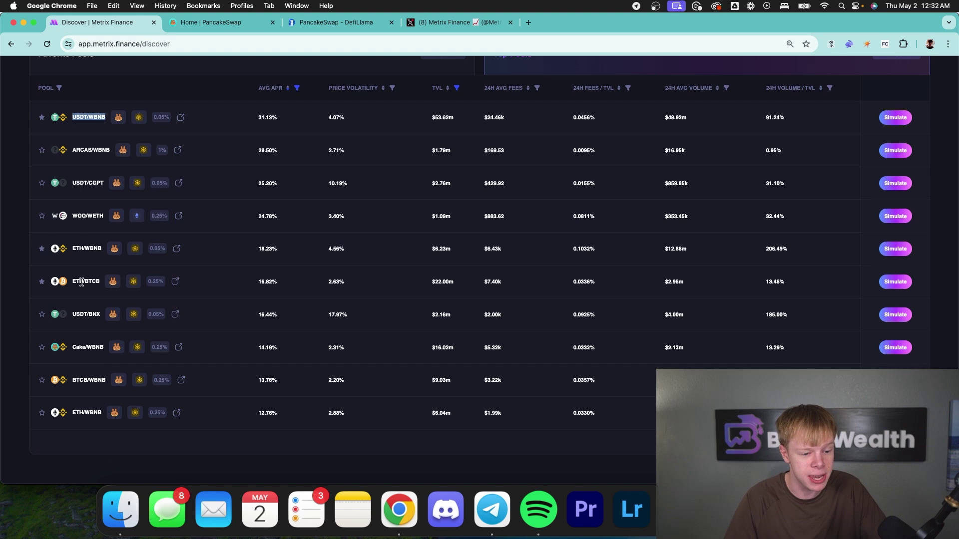
double_click(88, 282)
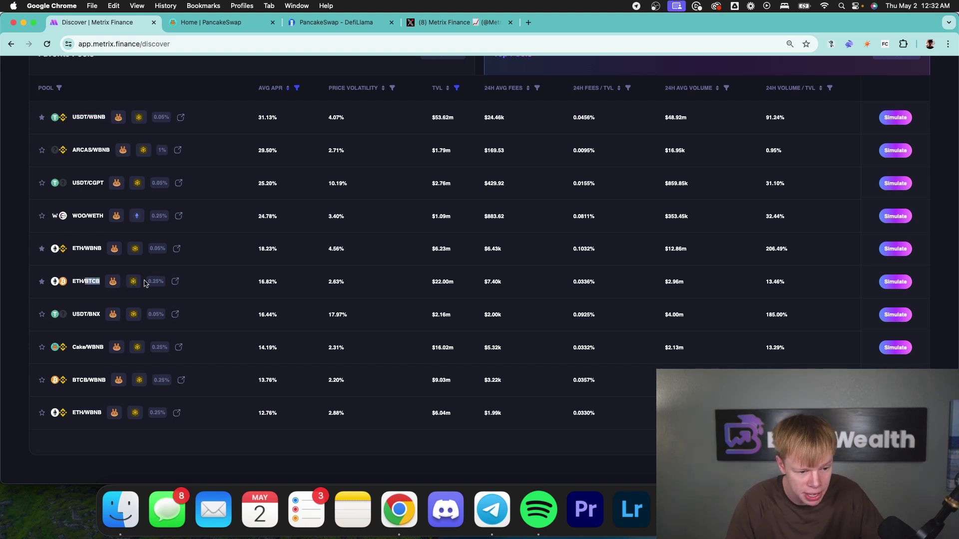
double_click(265, 280)
double_click(266, 248)
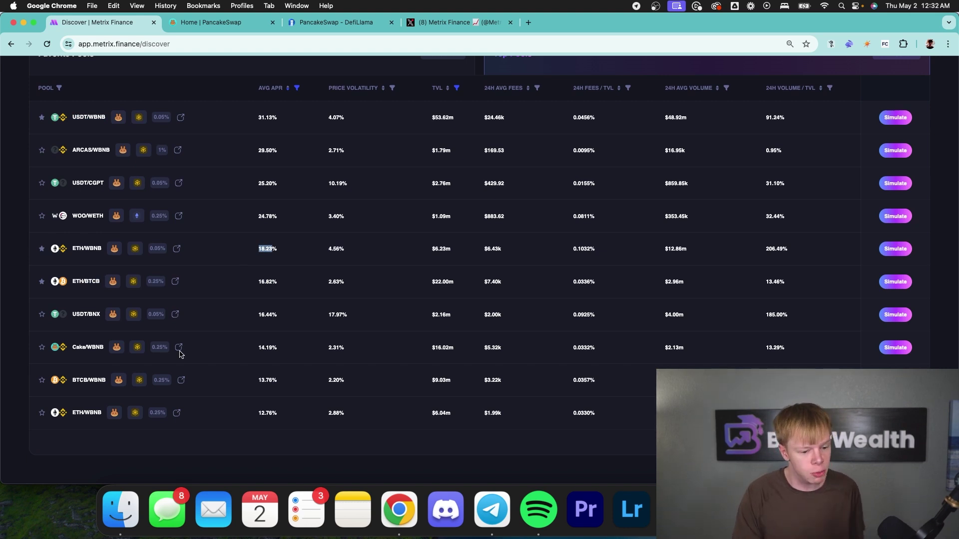
scroll(170, 378, down, 2)
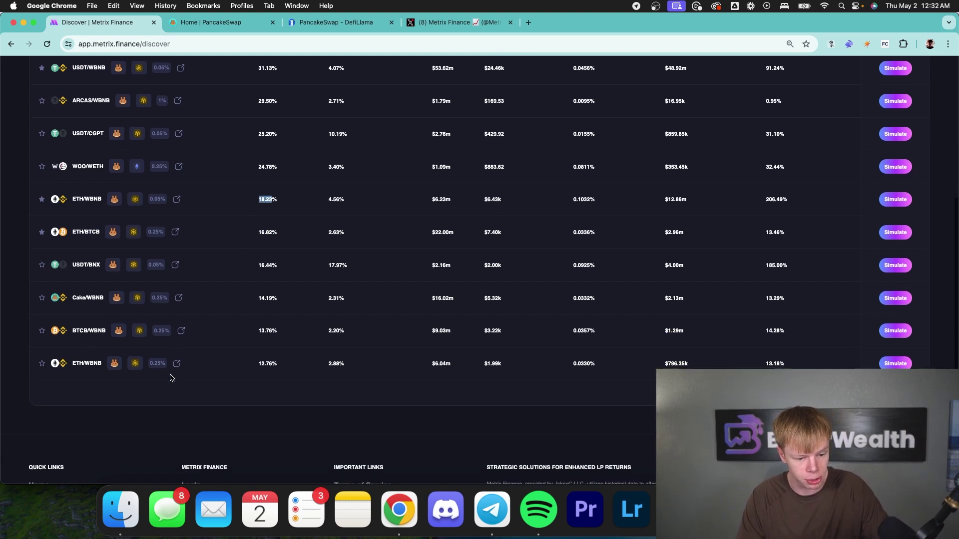
Step: Page forward through Top Pools, then show the seven Favorite Pools, from PENDLE/WBNB (195.56%) to ETH/BTCB
click(849, 395)
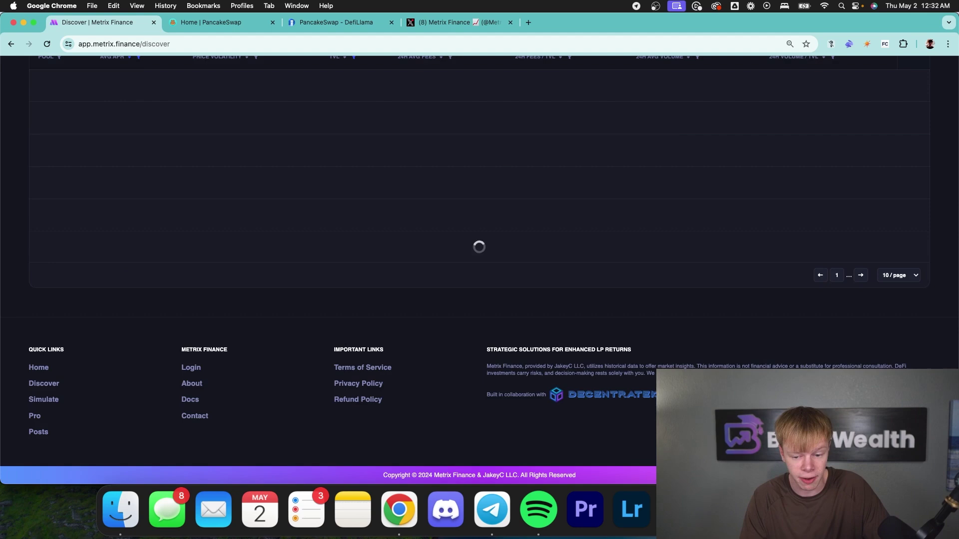
scroll(134, 214, up, 10)
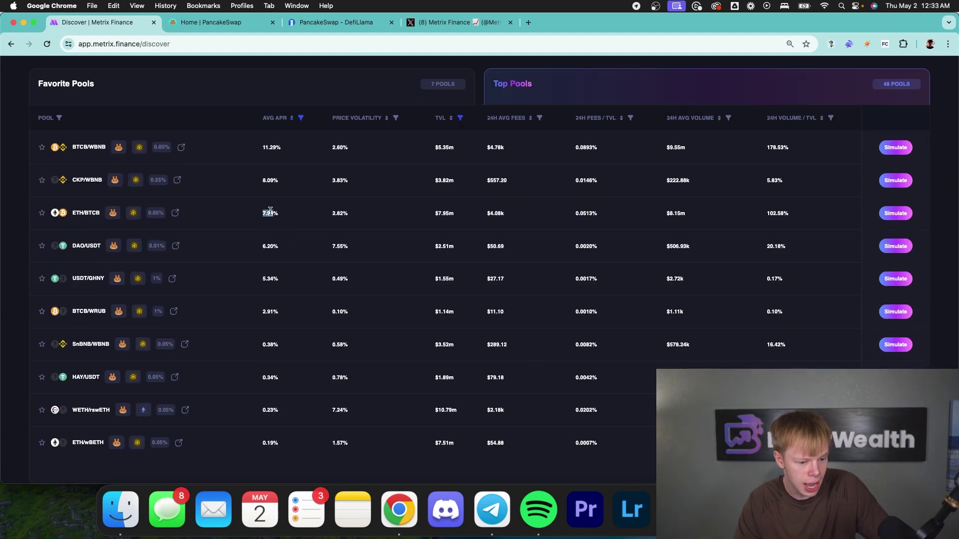
scroll(248, 250, up, 3)
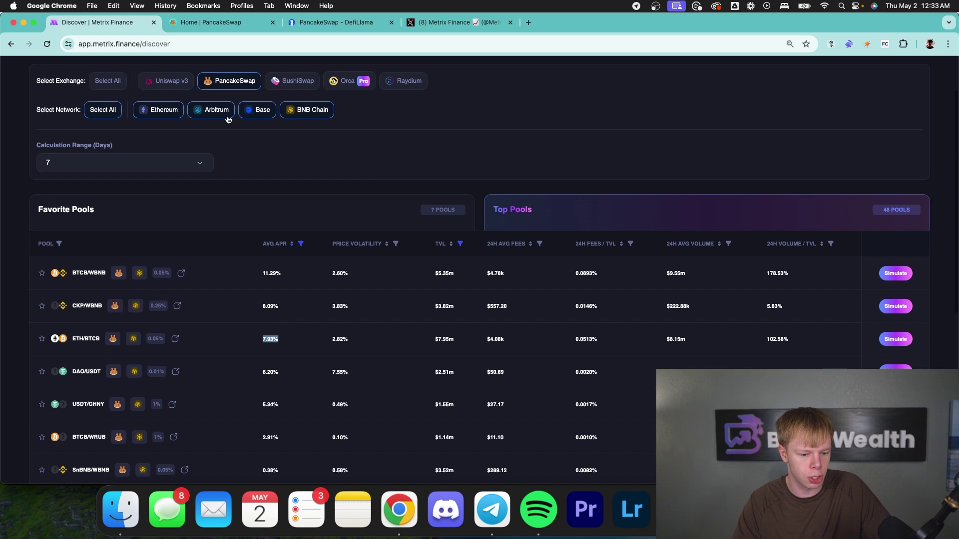
scroll(245, 120, up, 2)
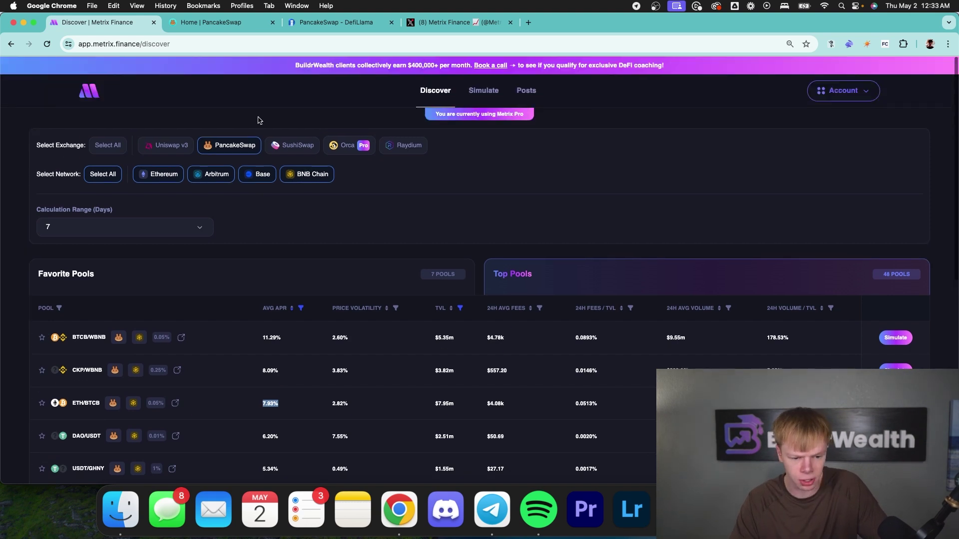
click(212, 273)
scroll(212, 273, down, 5)
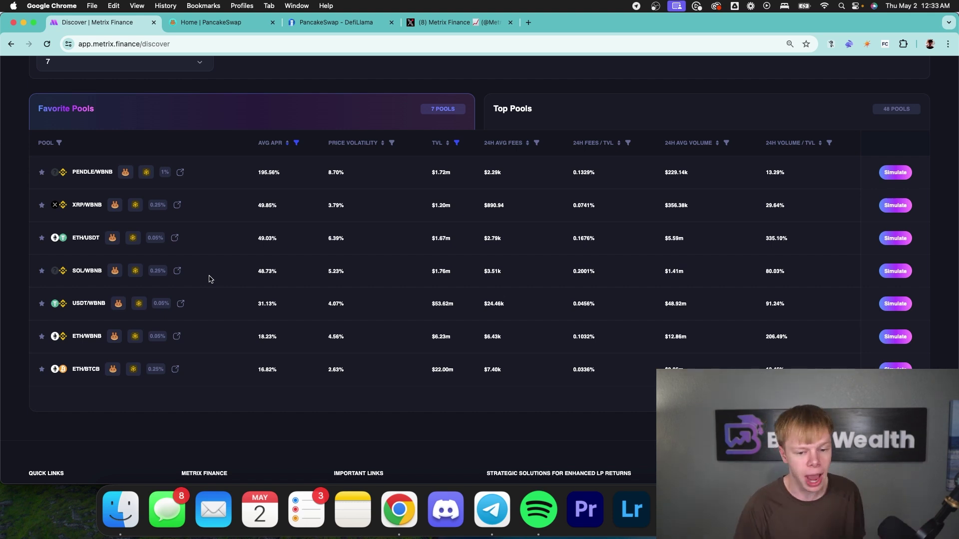
scroll(97, 193, down, 1)
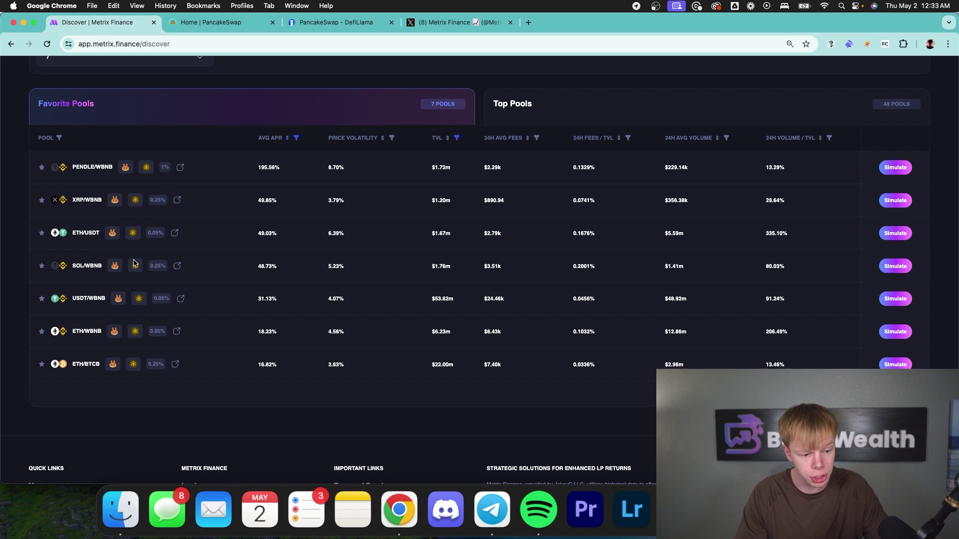
Step: Launch a PENDLE/WBNB simulation from the favourites in a new tab and switch to it
click(897, 167)
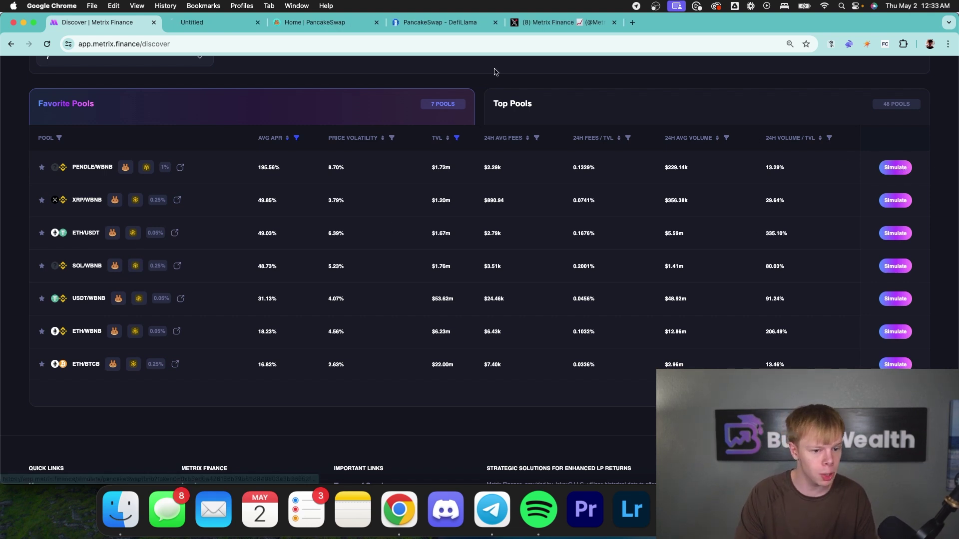
click(216, 24)
scroll(446, 147, down, 4)
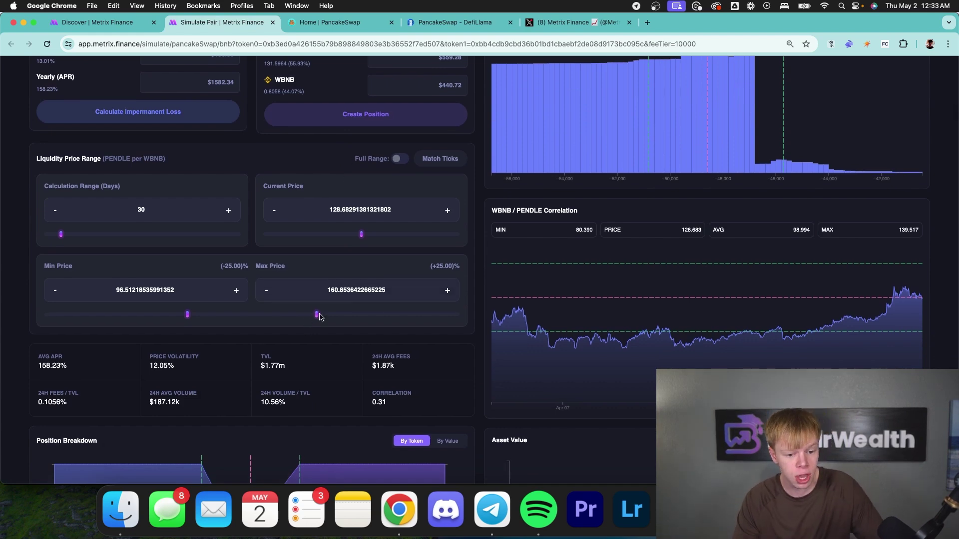
Step: Try different min and max price slider positions, ending with the max near 166
drag(316, 315, 275, 314)
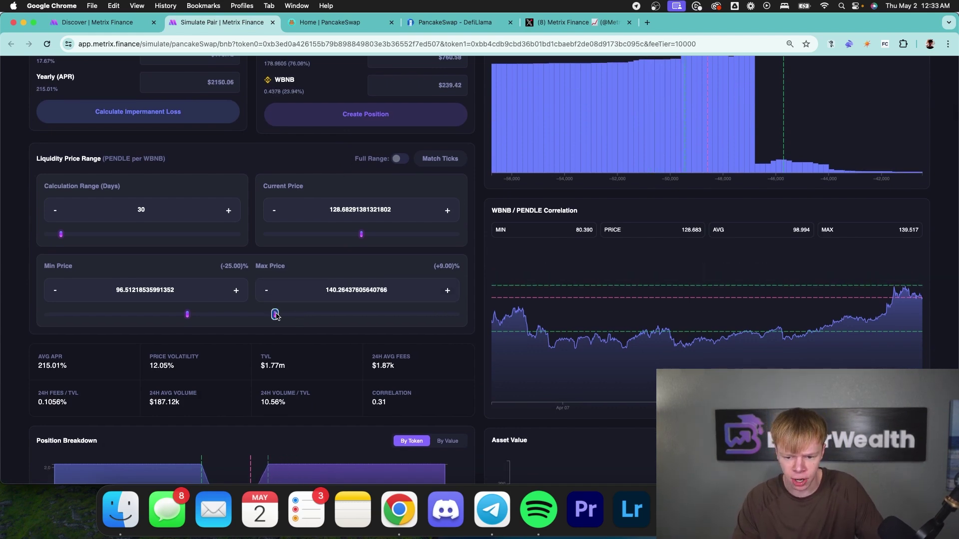
drag(165, 209, 107, 209)
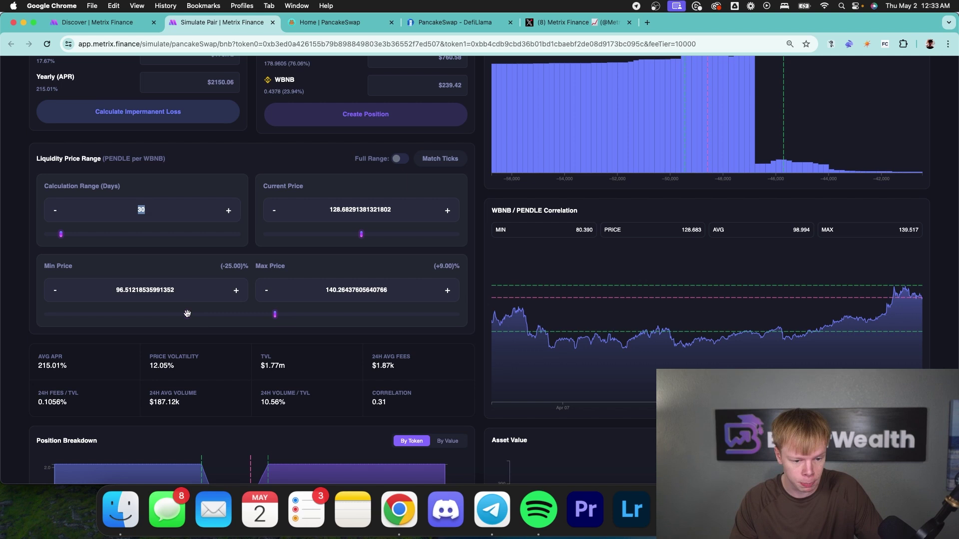
drag(187, 314, 116, 290)
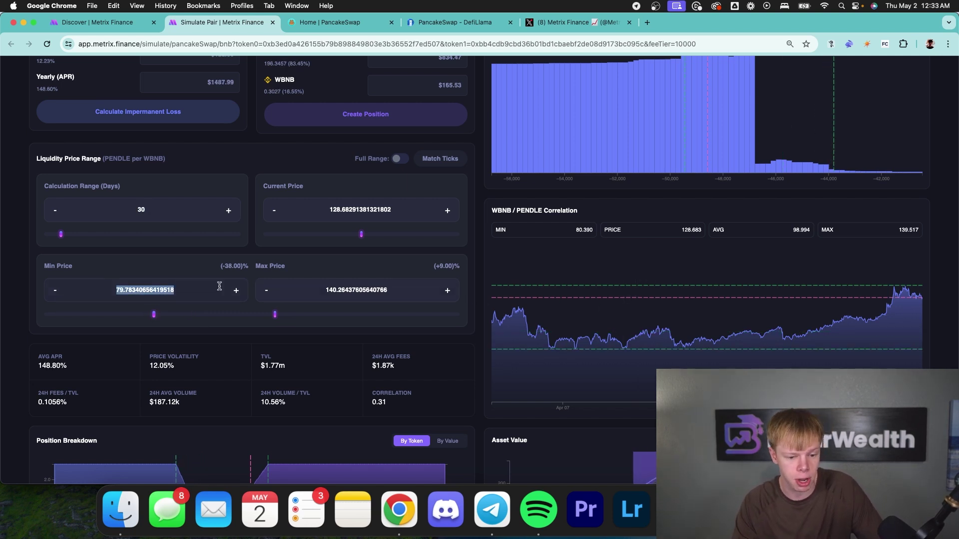
click(195, 290)
drag(391, 289, 325, 290)
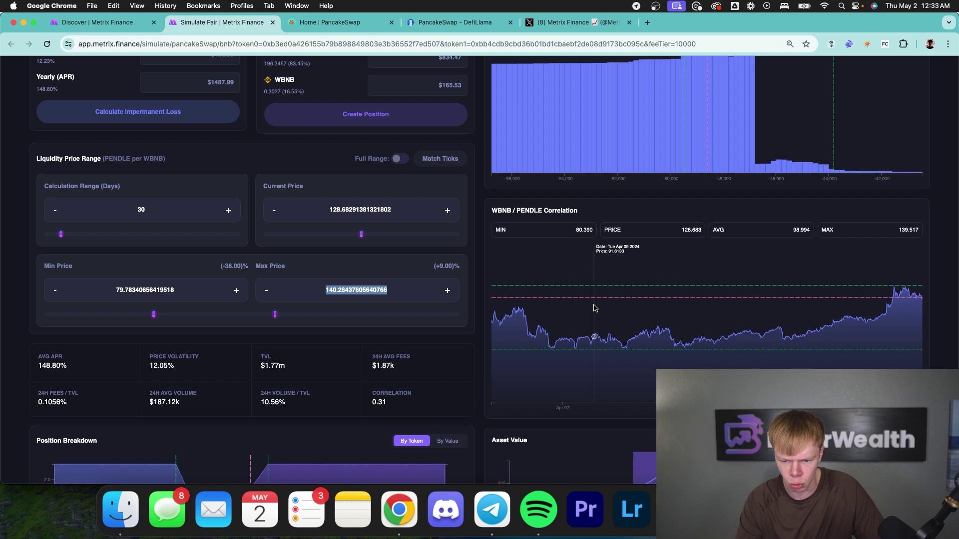
scroll(626, 270, up, 1)
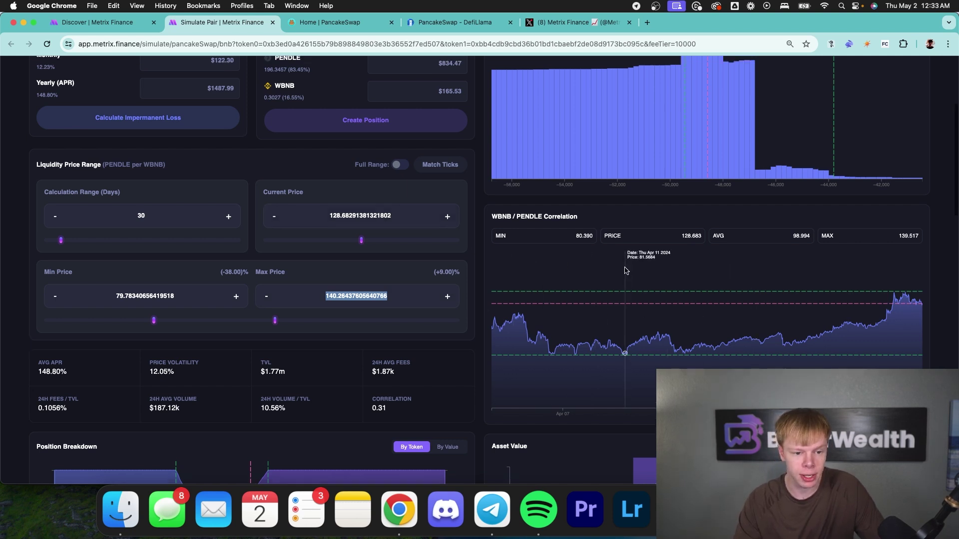
scroll(626, 271, up, 5)
double_click(296, 109)
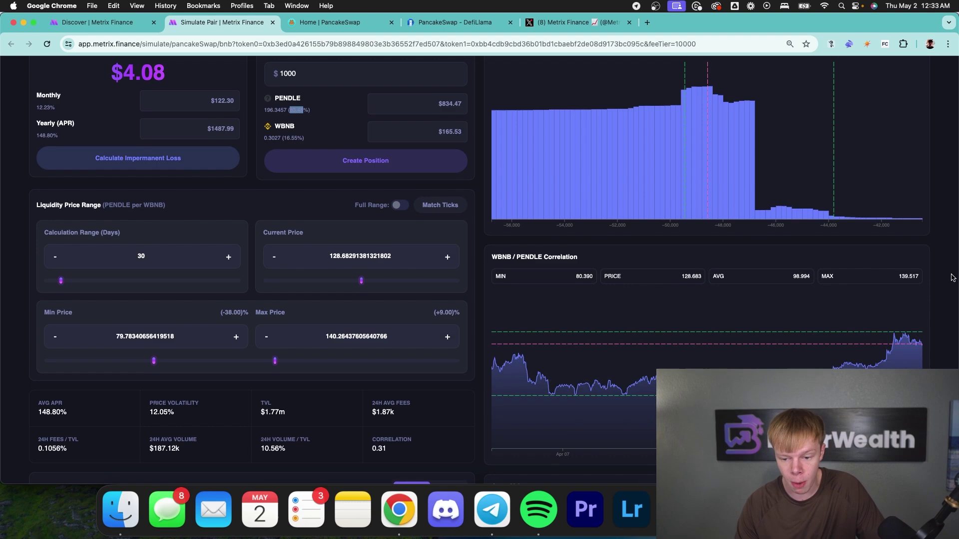
scroll(880, 284, down, 12)
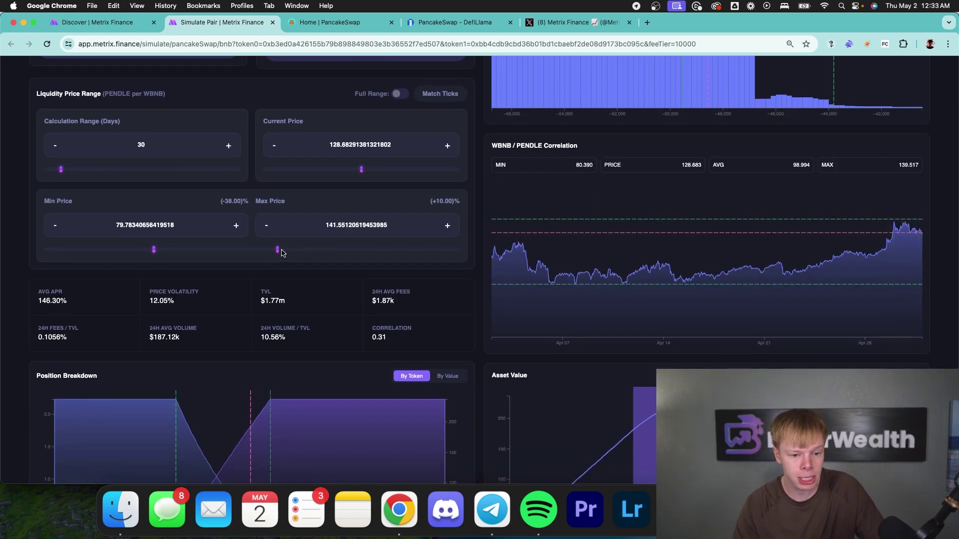
drag(281, 253, 326, 256)
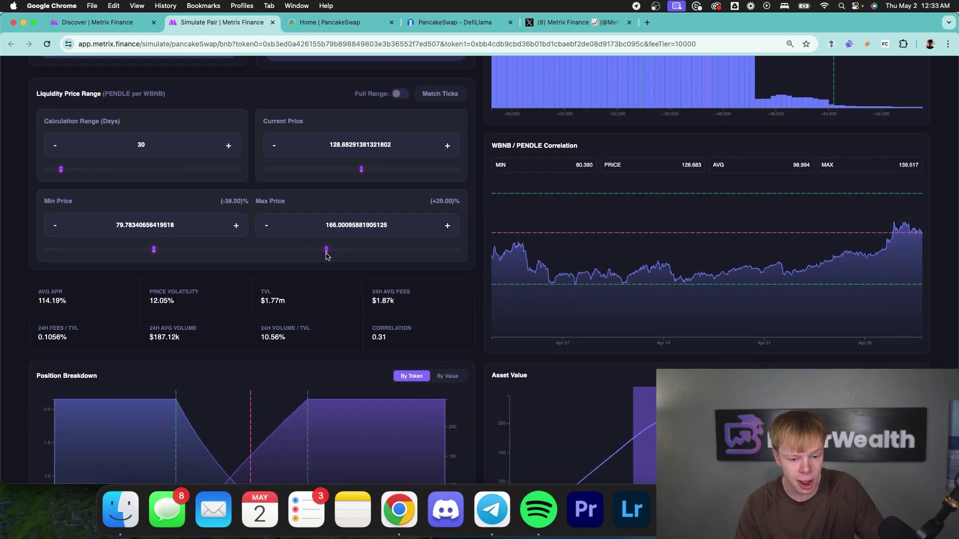
Step: Set the max price to 170, then 180 (+39.88%), for 103.34% yearly APR
double_click(337, 228)
text(170)
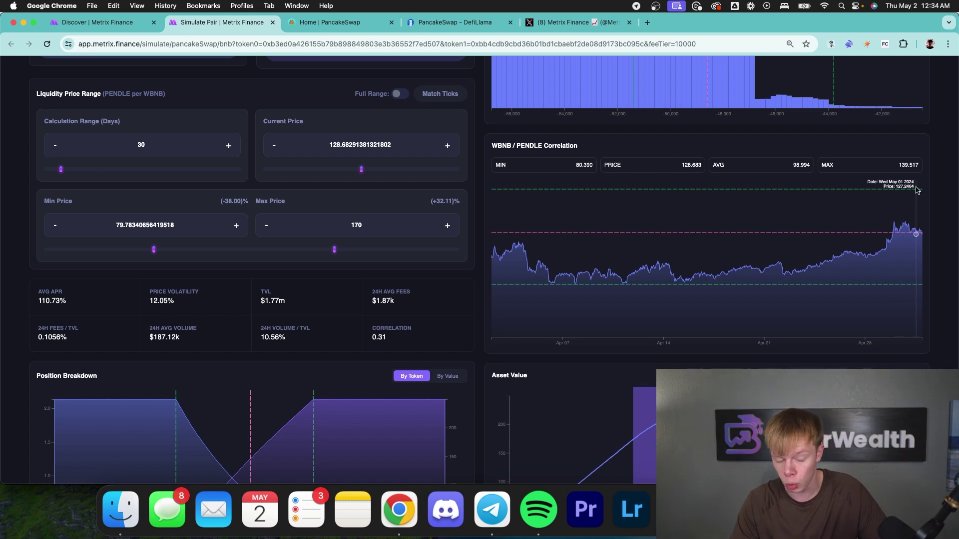
double_click(363, 144)
double_click(356, 223)
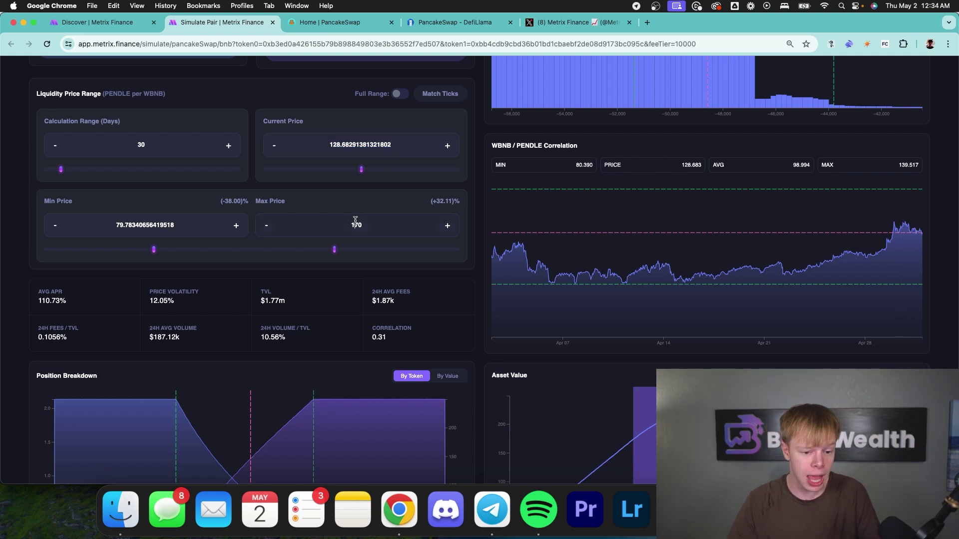
text(180)
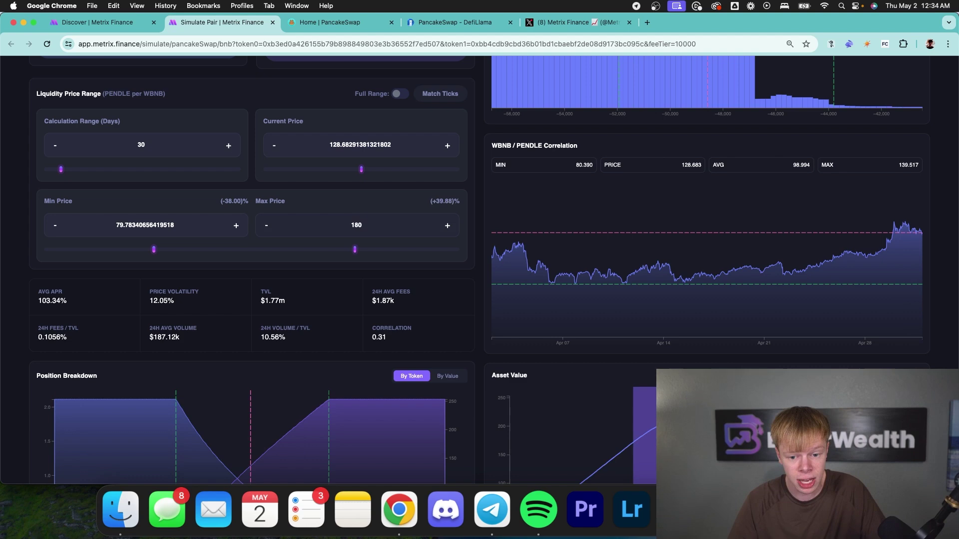
scroll(520, 335, up, 3)
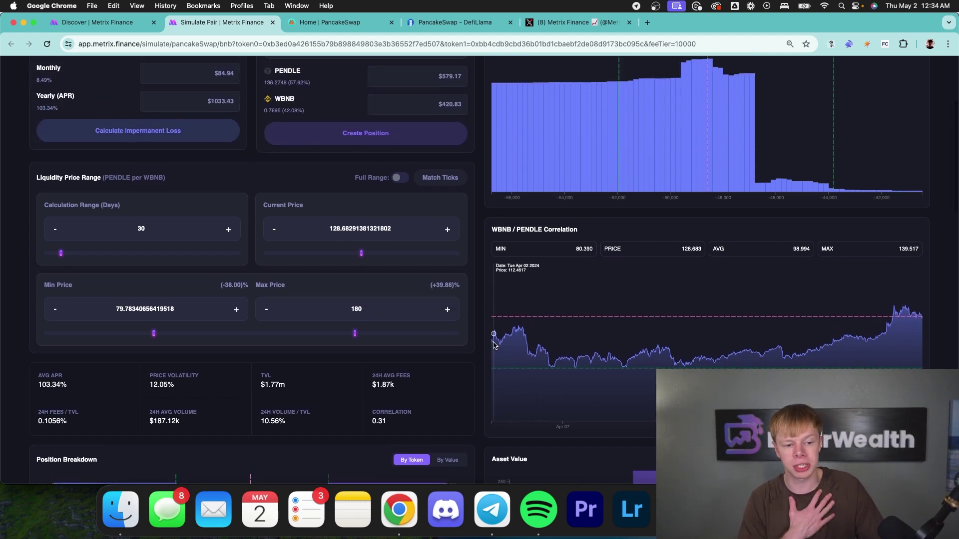
scroll(487, 299, up, 4)
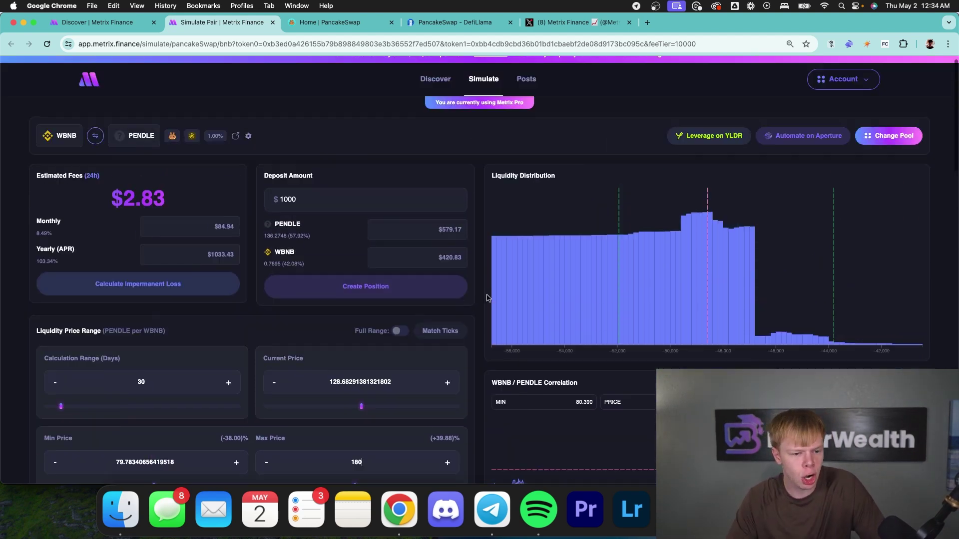
scroll(621, 218, down, 5)
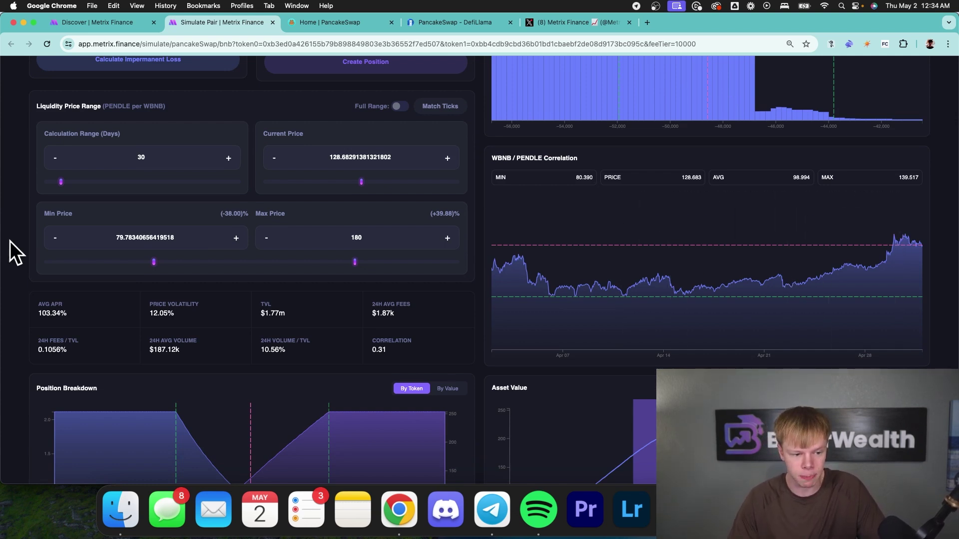
scroll(182, 255, up, 4)
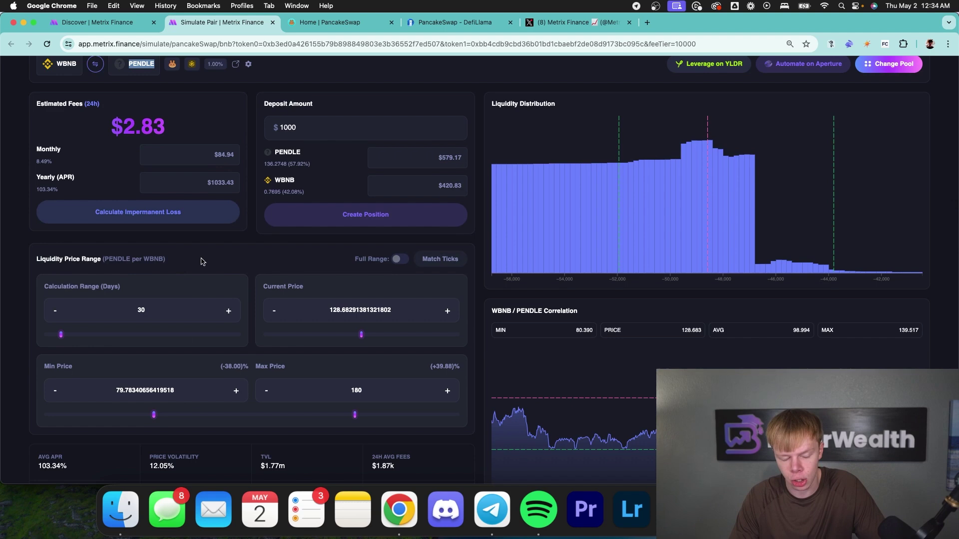
Step: Adjust the min price slider, then set the min price to 90 (-30.06%)
drag(154, 413, 192, 415)
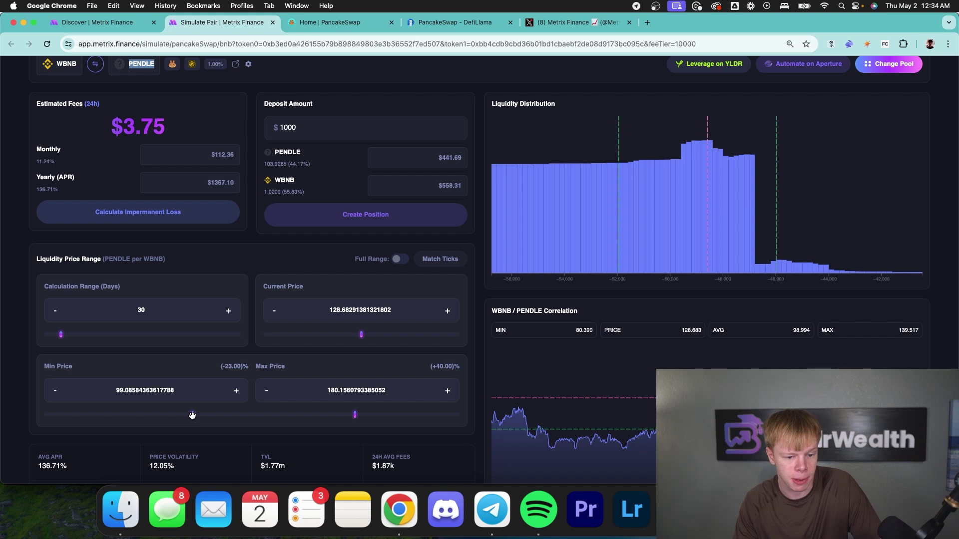
double_click(173, 389)
scroll(345, 190, down, 3)
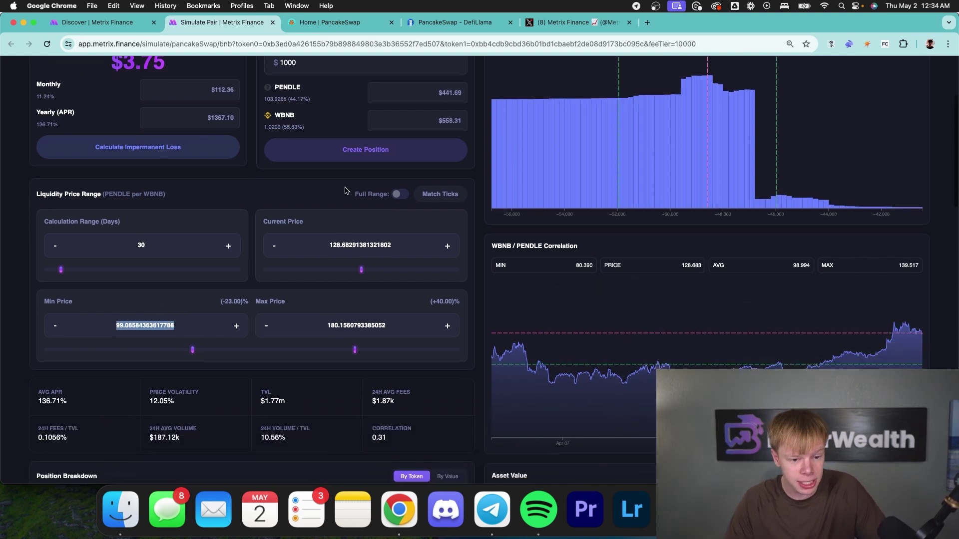
click(300, 126)
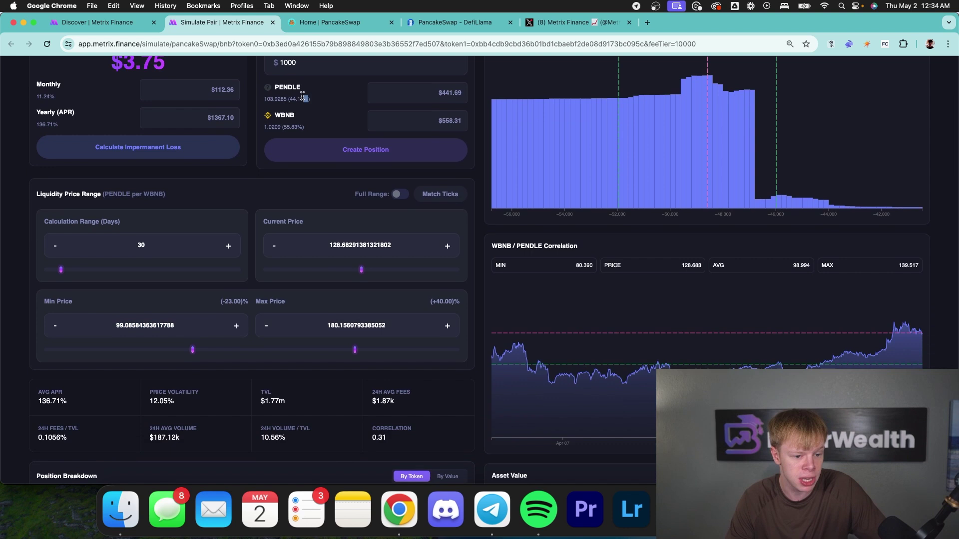
scroll(150, 115, down, 1)
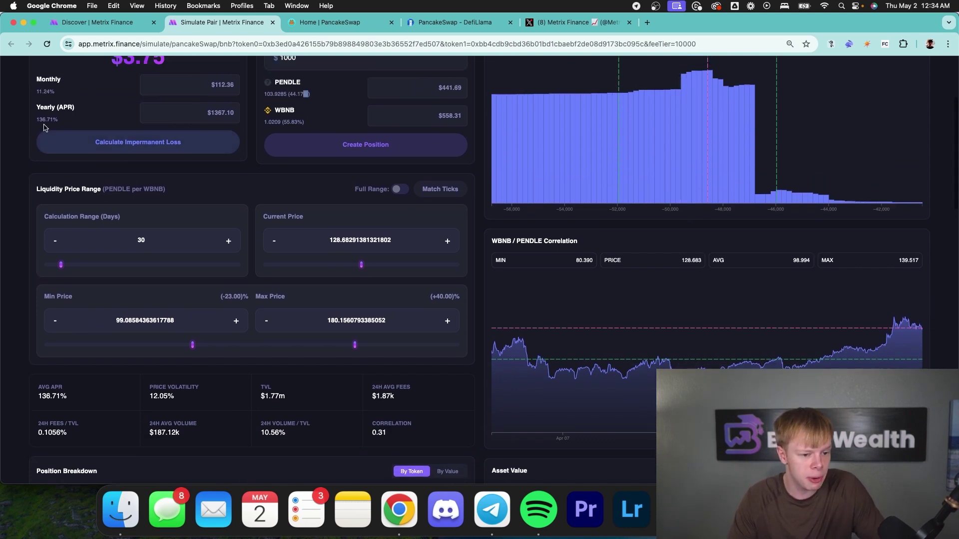
scroll(685, 182, down, 3)
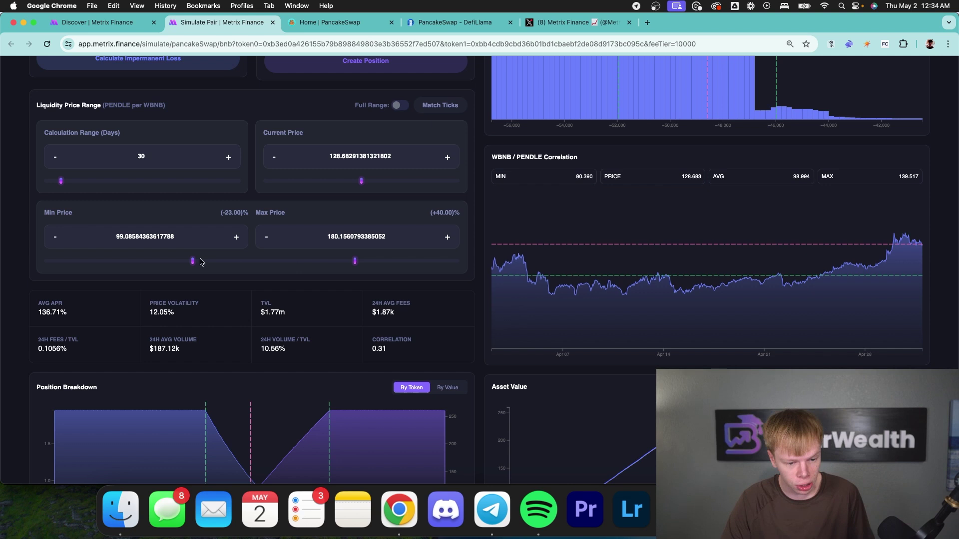
drag(191, 260, 182, 260)
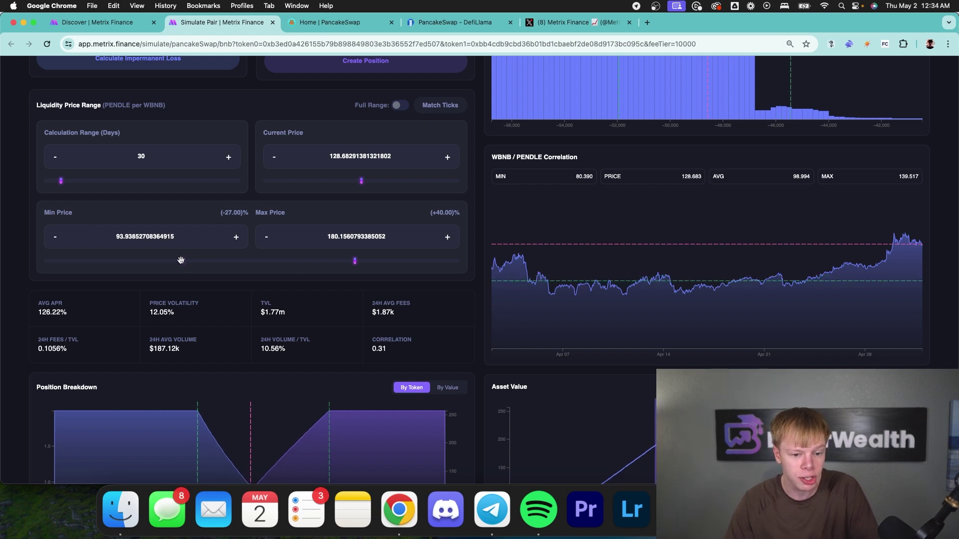
scroll(174, 287, up, 2)
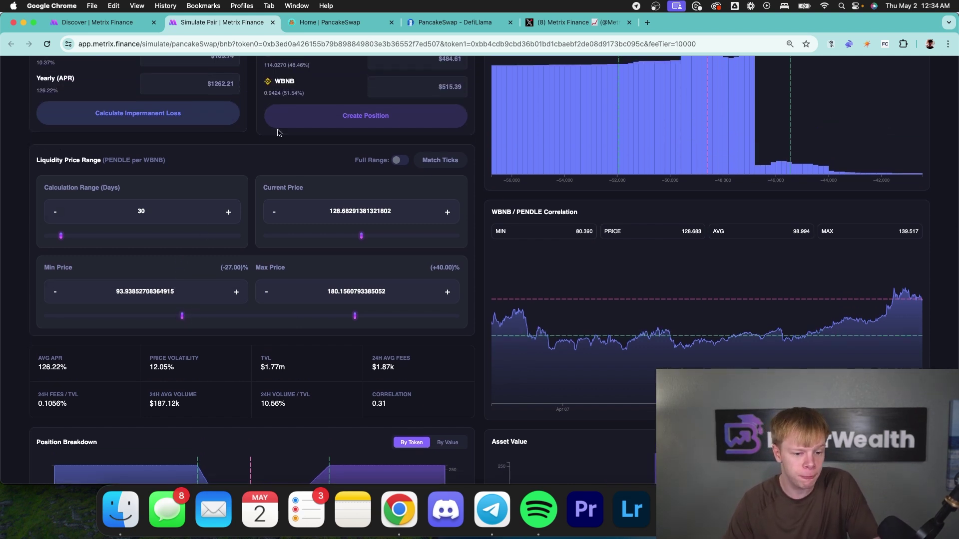
drag(182, 316, 180, 315)
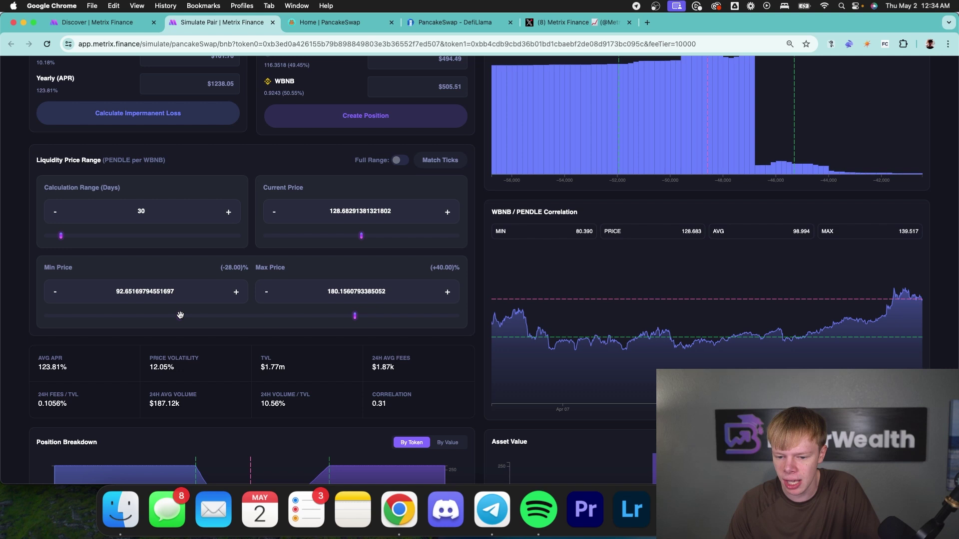
double_click(148, 290)
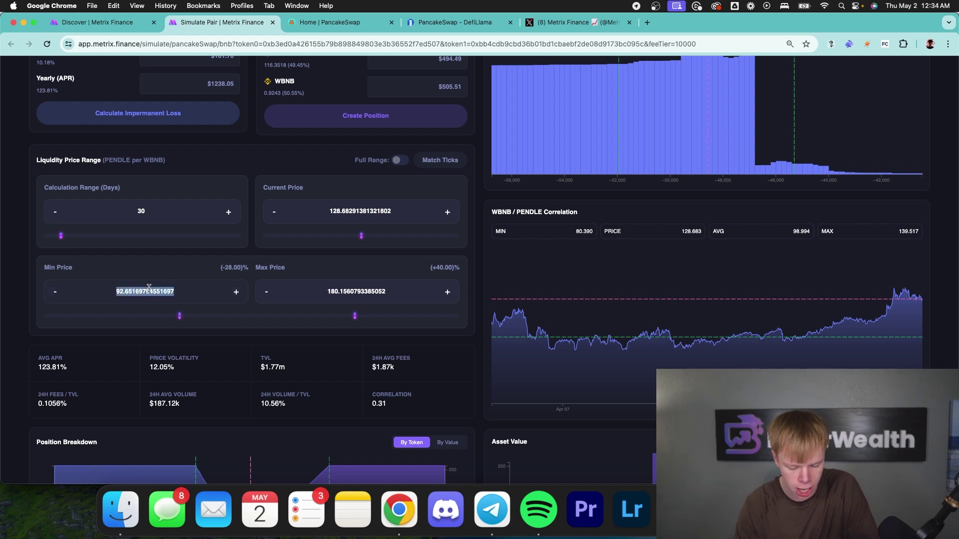
text(90)
Step: Set the max price to 182 (+41.43%), lifting yearly APR to 117.48%
double_click(349, 291)
text(180)
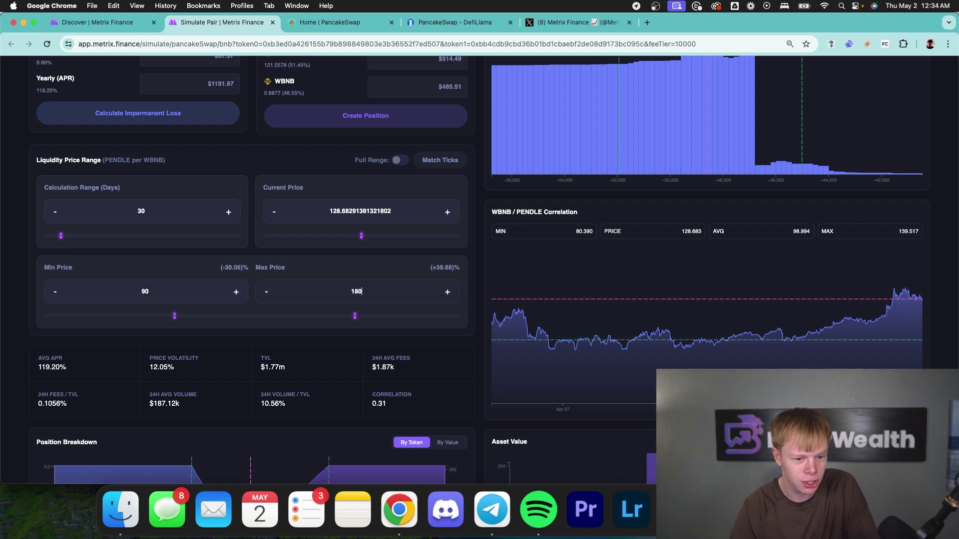
double_click(129, 290)
click(353, 291)
key(BackSpace)
text(2)
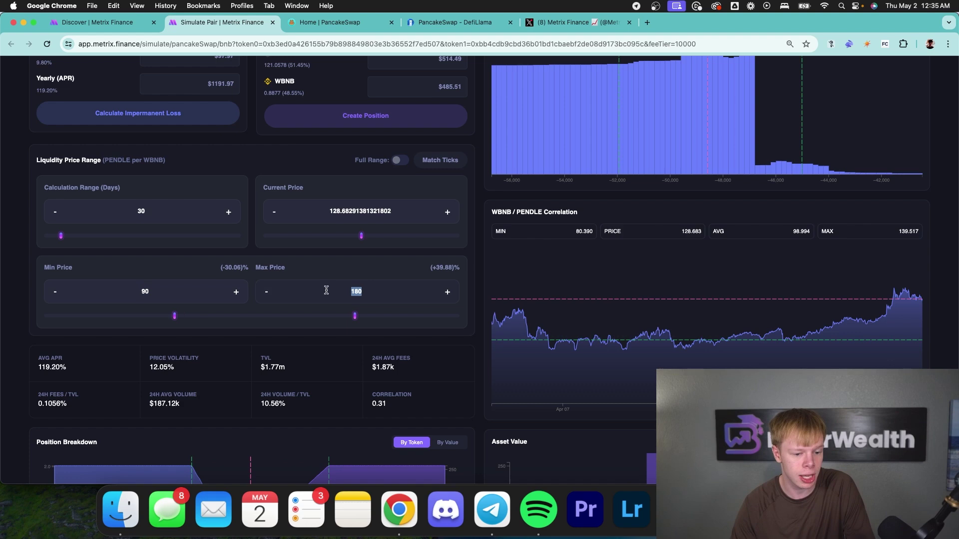
scroll(317, 233, up, 2)
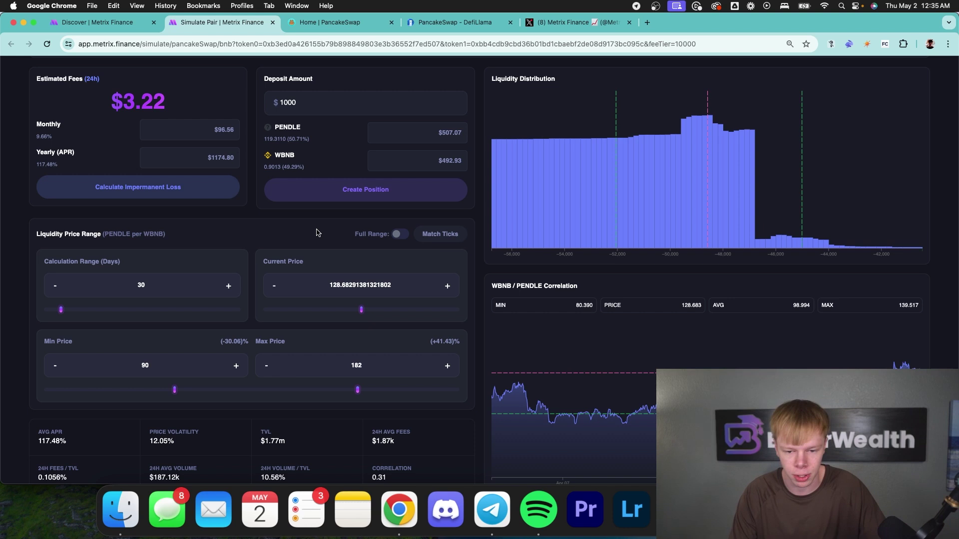
mouse_move(709, 131)
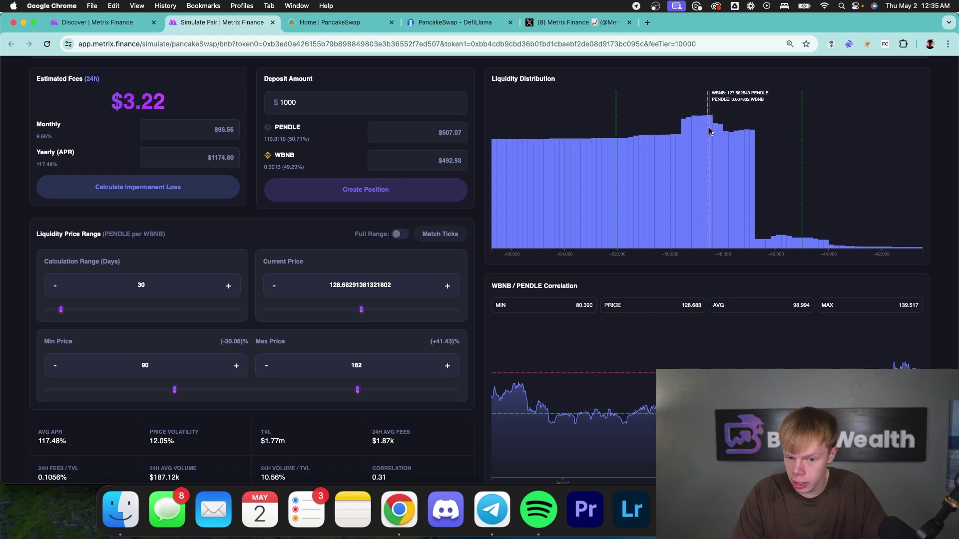
mouse_move(726, 149)
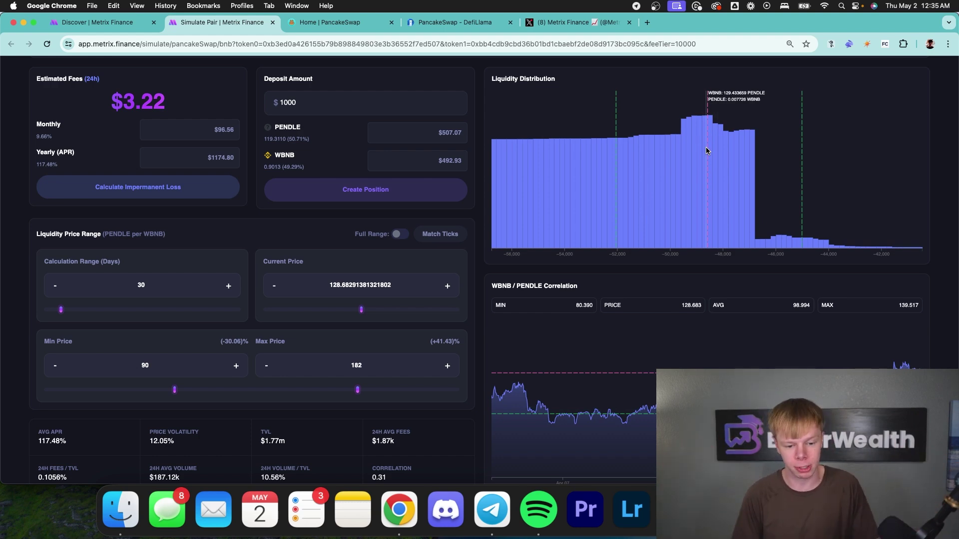
scroll(701, 205, down, 5)
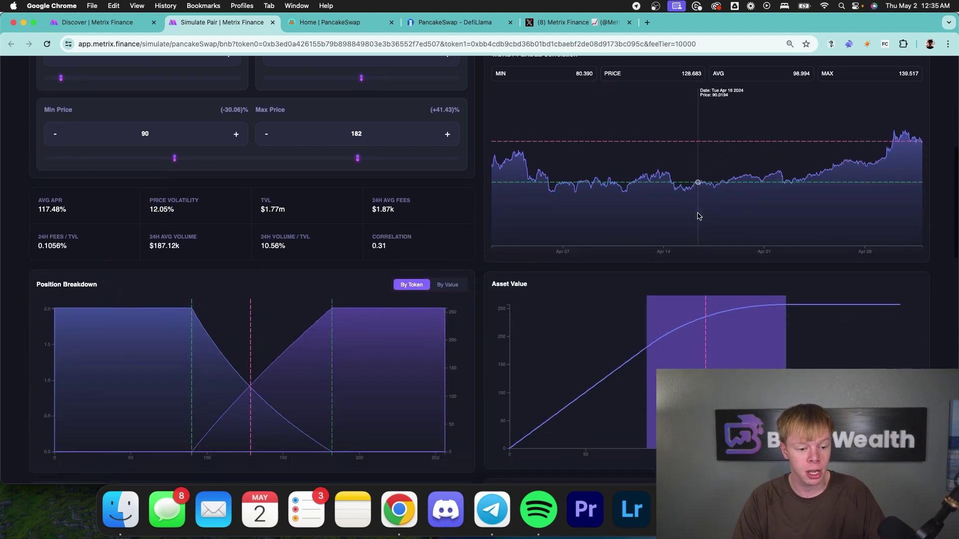
scroll(698, 215, down, 8)
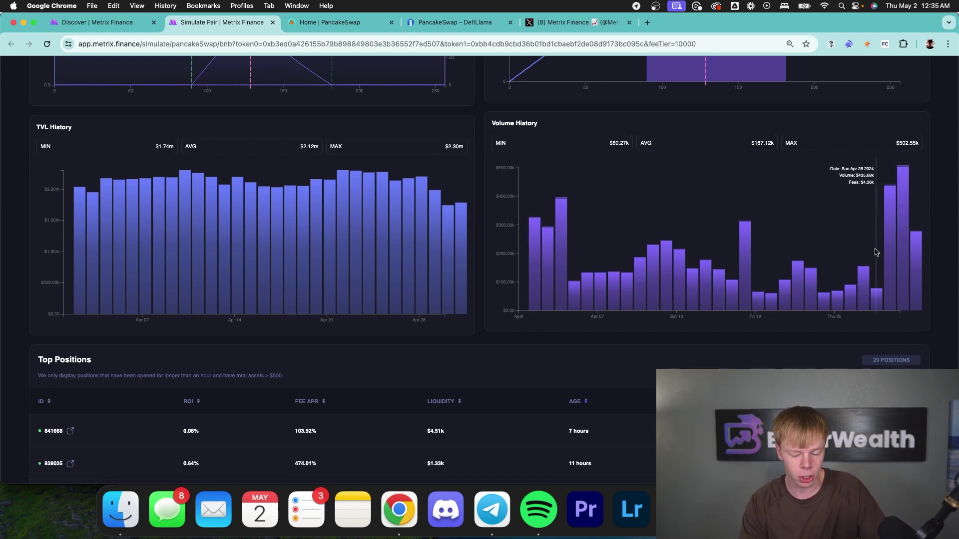
scroll(786, 266, up, 8)
scroll(186, 204, up, 2)
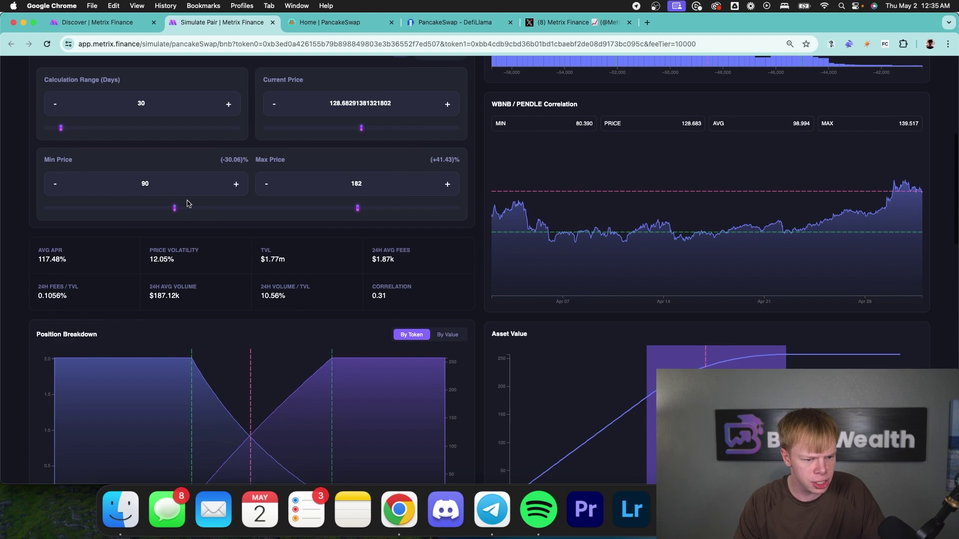
Step: Enter calculation ranges of 14, 28 and then 30 days, watching fee and APR estimates recalculate
double_click(146, 150)
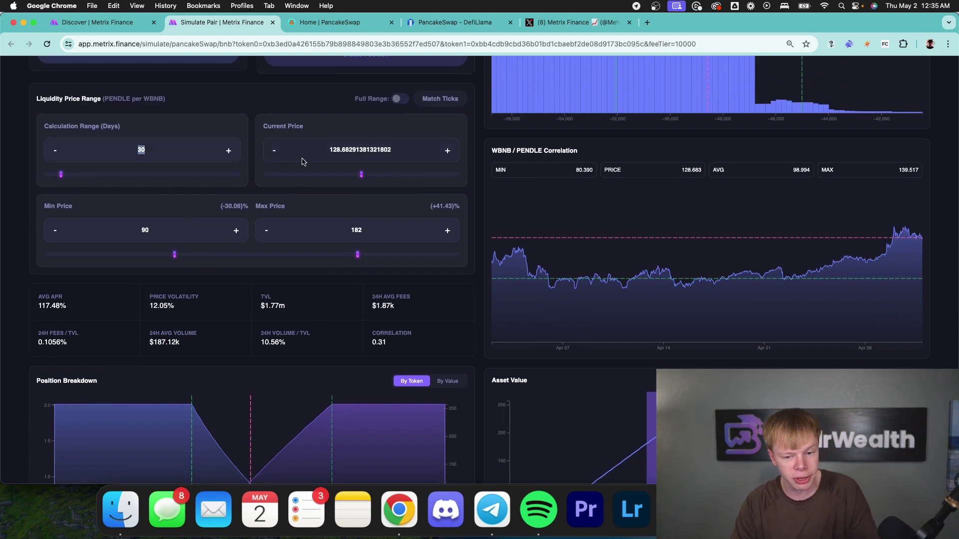
text(31)
scroll(186, 152, up, 3)
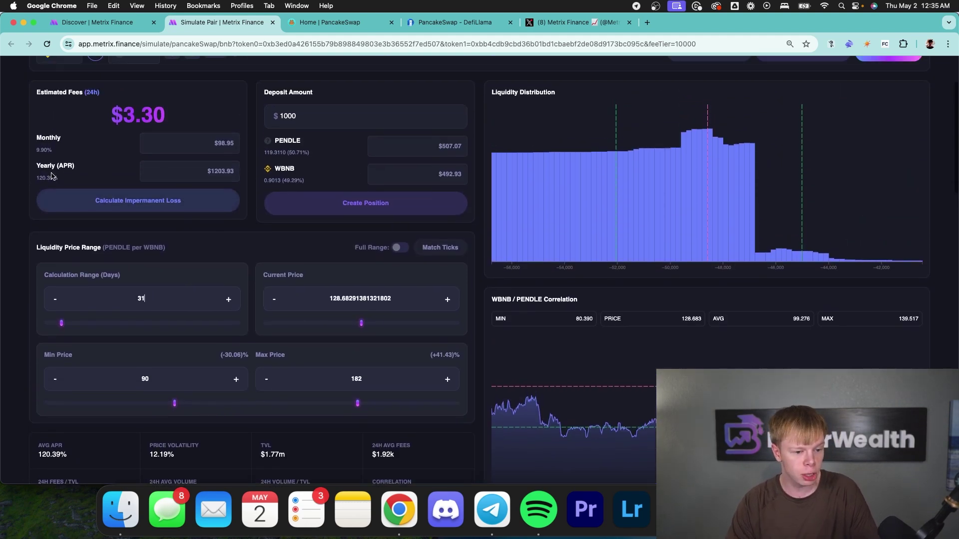
key(BackSpace)
key(BackSpace)
text(1)
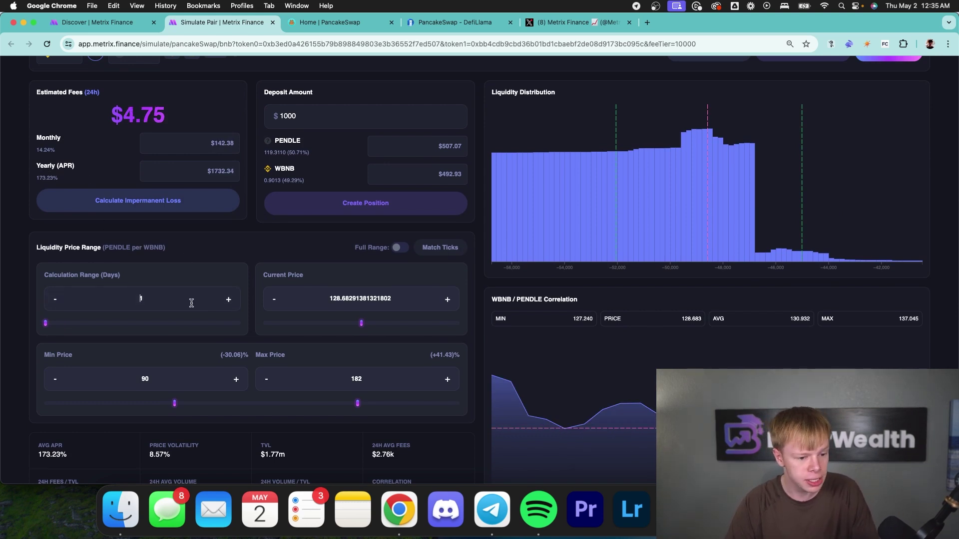
key(BackSpace)
text(2)
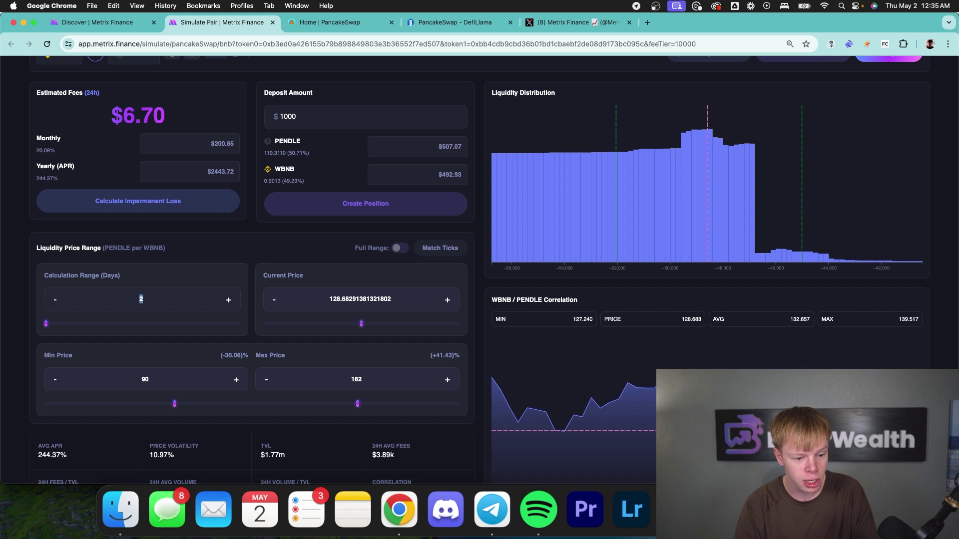
text(3)
text(4)
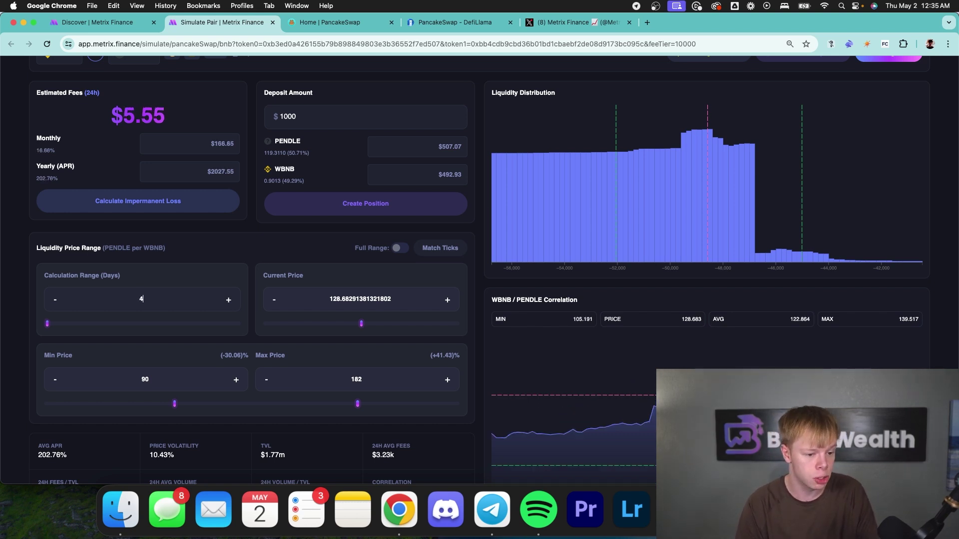
text(7)
key(super+a)
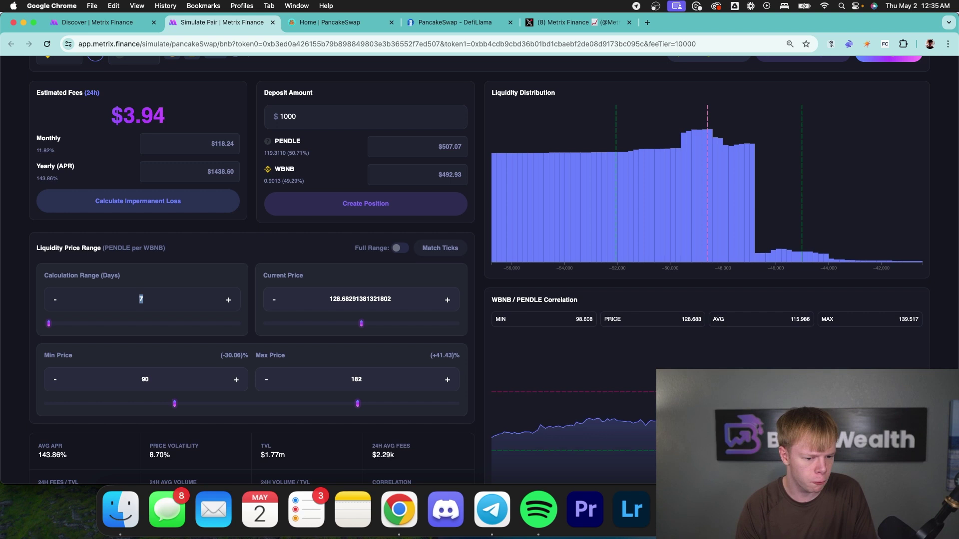
text(14)
key(super+a)
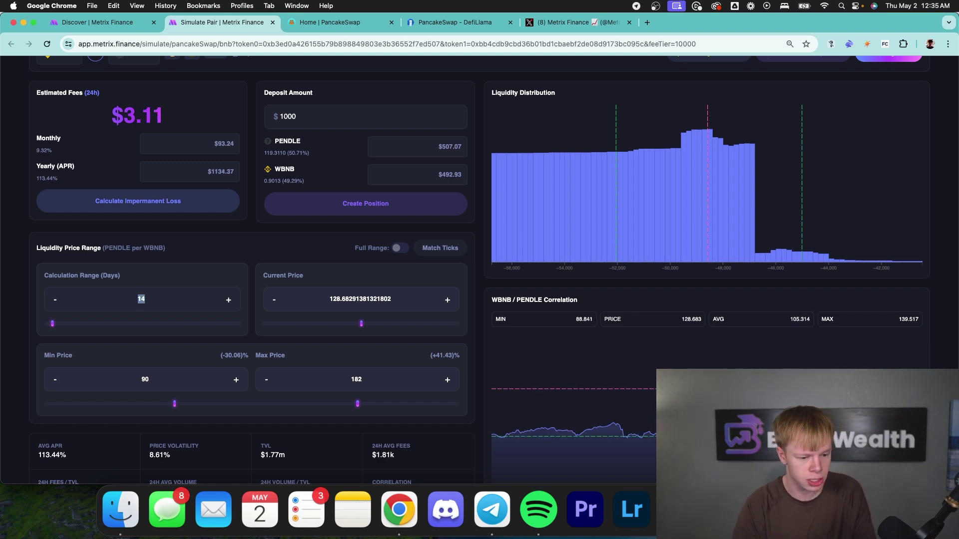
text(28)
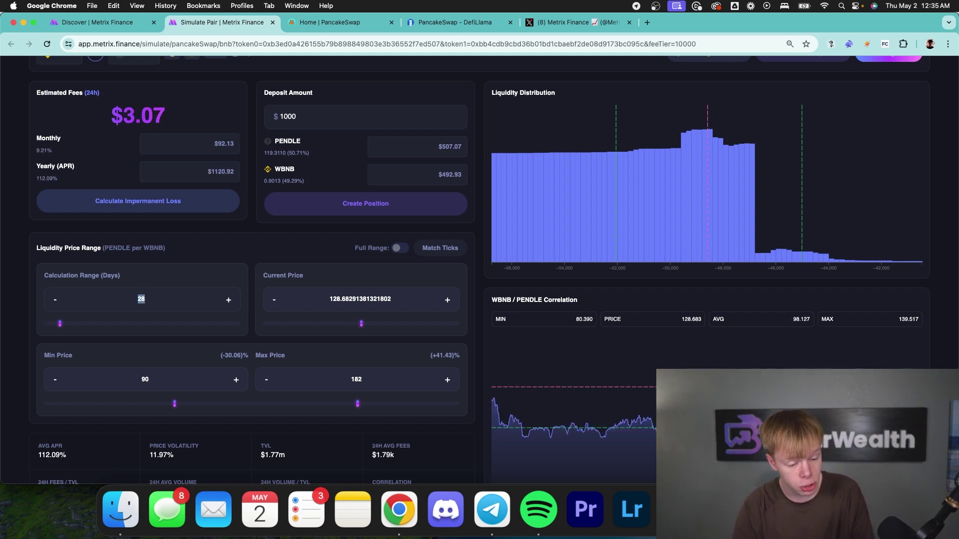
text(30)
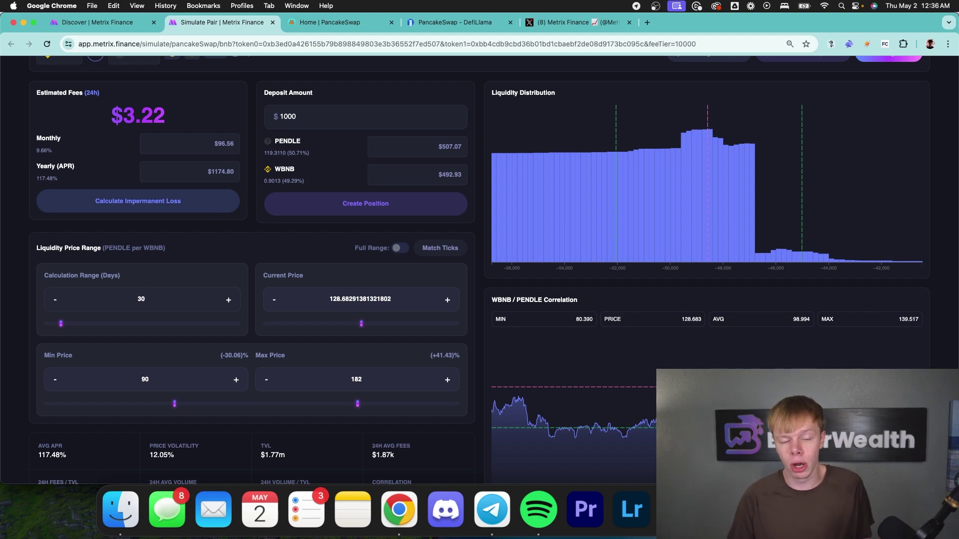
Step: Review TVL and Volume History, then snap the range to ticks, about 89.997 to 181.225
scroll(366, 342, down, 12)
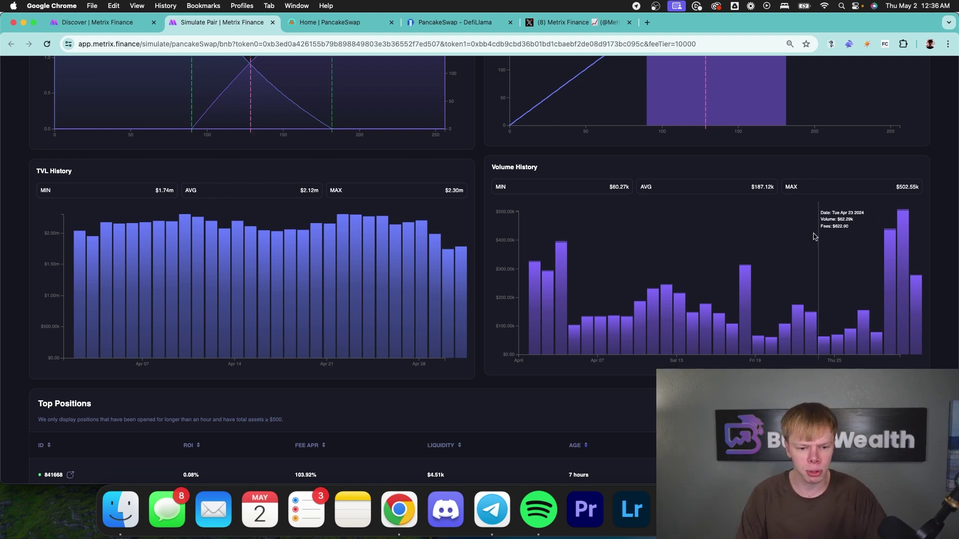
scroll(839, 241, up, 10)
scroll(795, 249, down, 3)
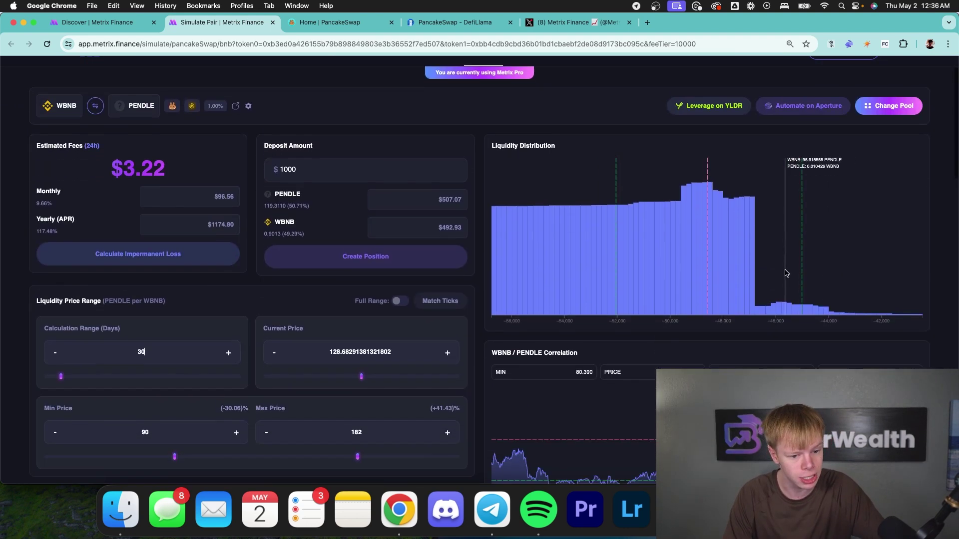
click(446, 254)
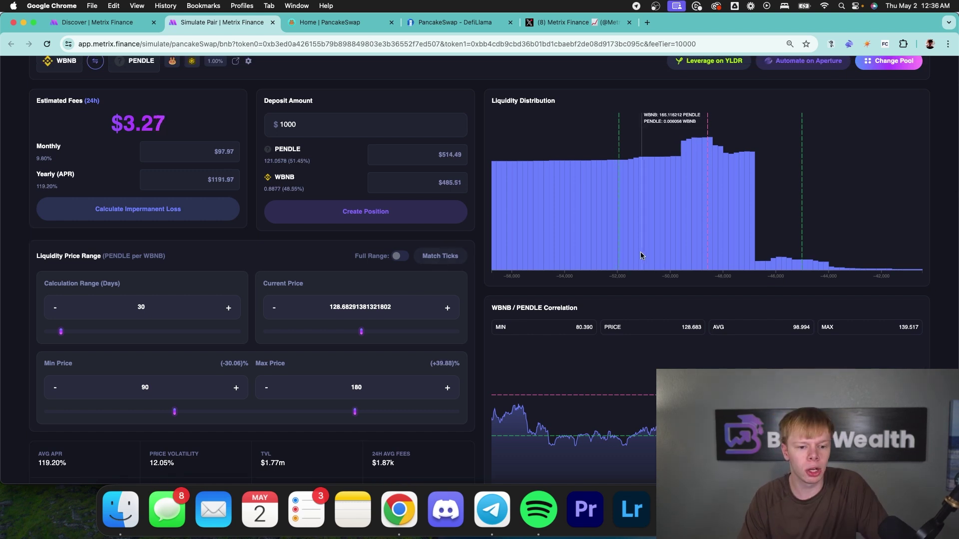
scroll(599, 259, up, 1)
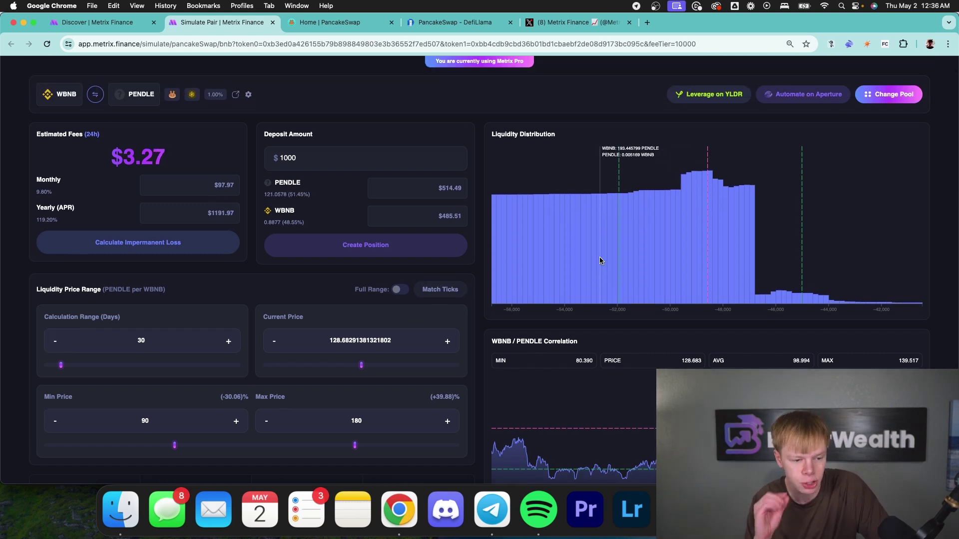
scroll(391, 381, down, 3)
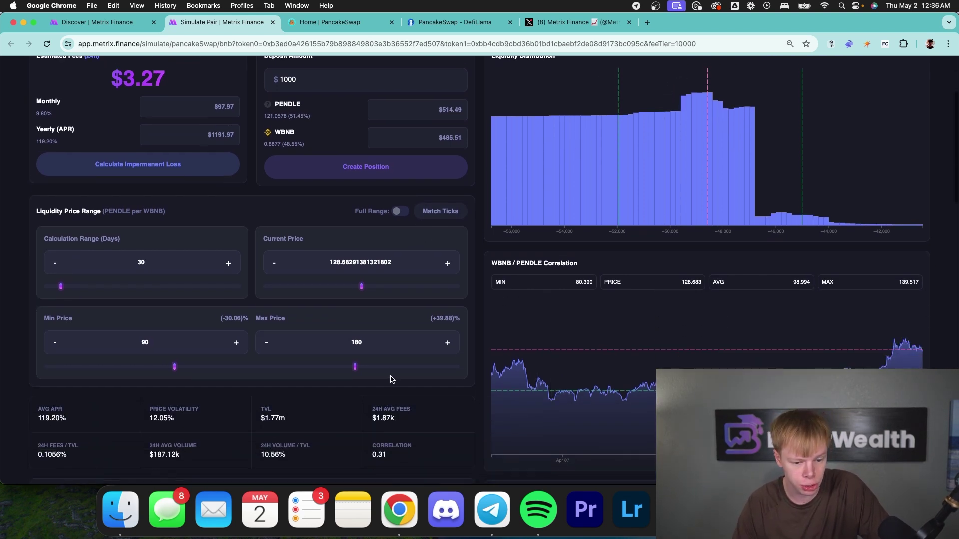
double_click(363, 337)
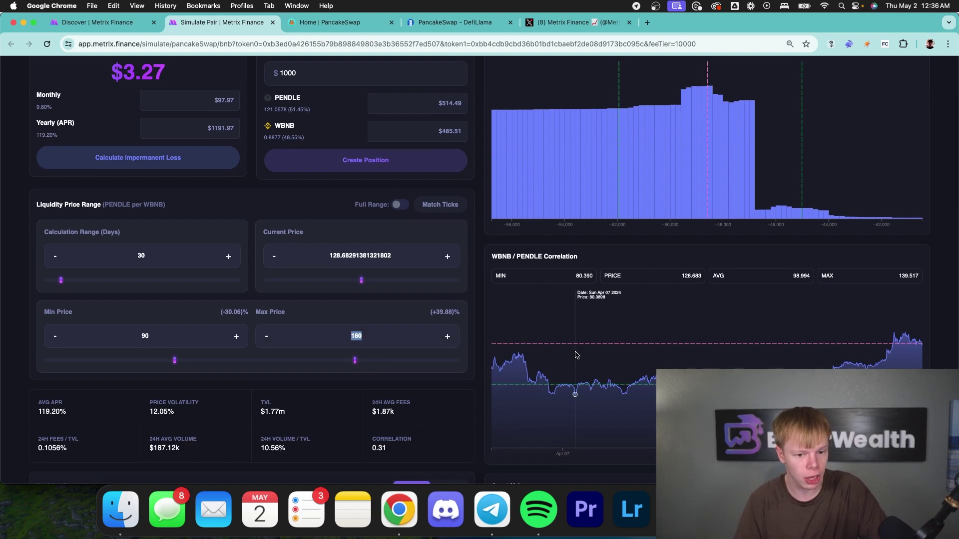
Step: Re-snap to ticks, note the 118.39% APR, and create the position on PancakeSwap's Add V3 Liquidity page
click(441, 205)
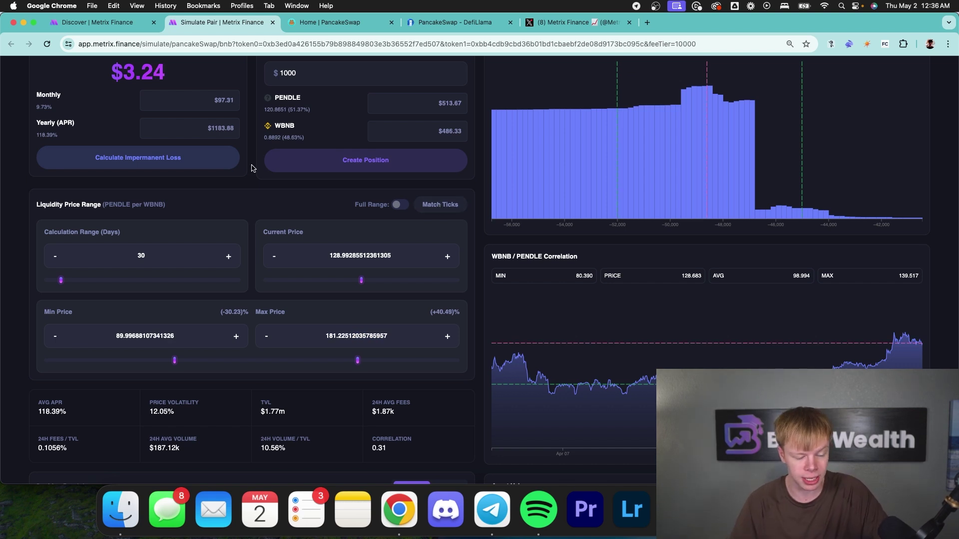
double_click(47, 135)
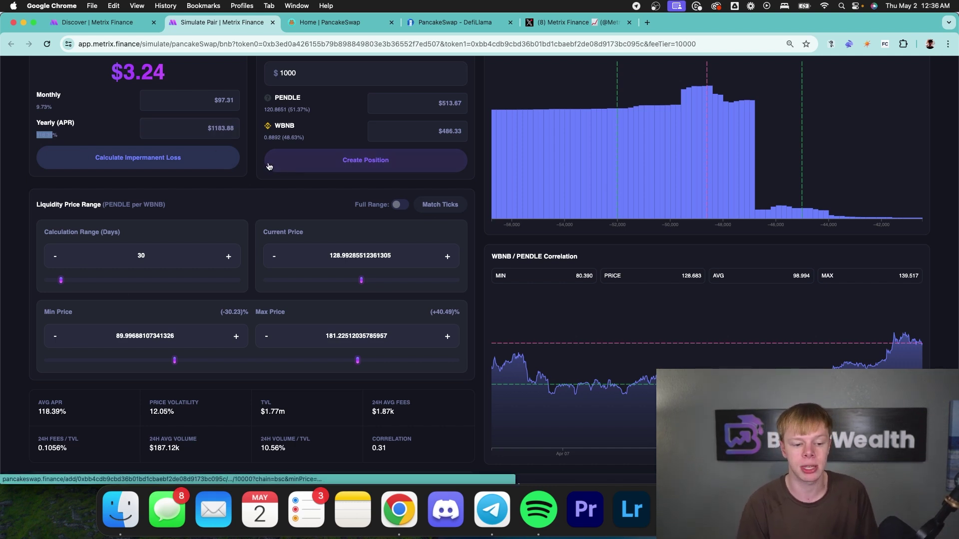
scroll(301, 196, up, 3)
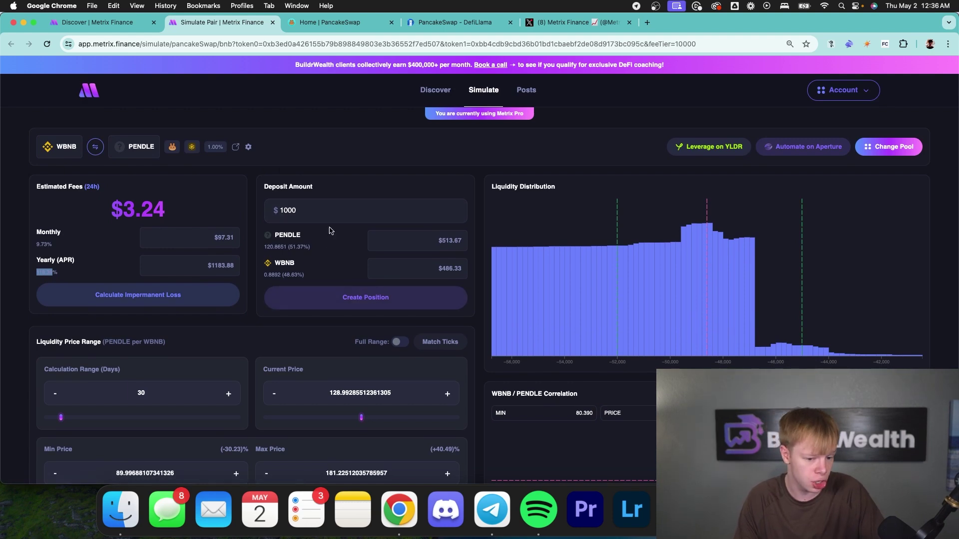
click(338, 294)
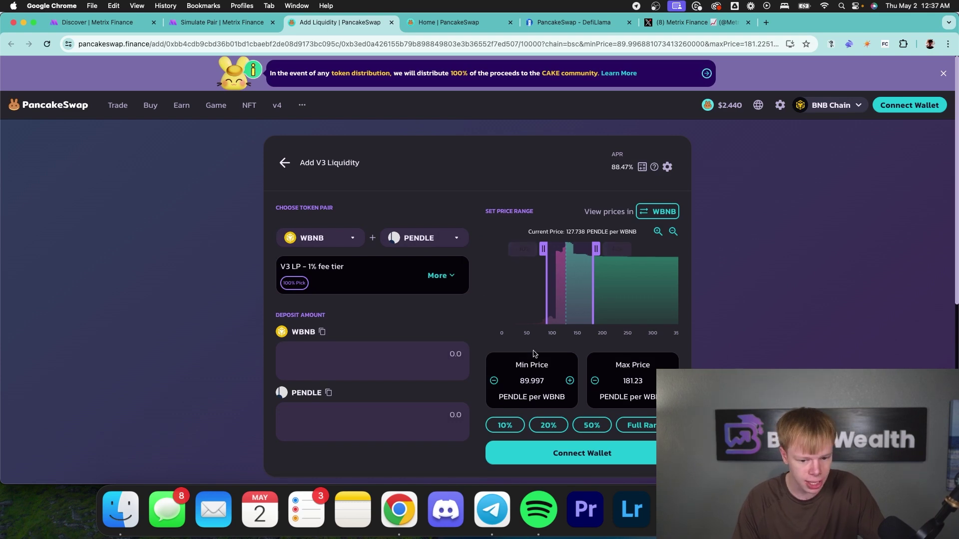
Step: Confirm the 181.23 max price and set the Metrix deposit to $10000 to get the PENDLE amount
double_click(630, 382)
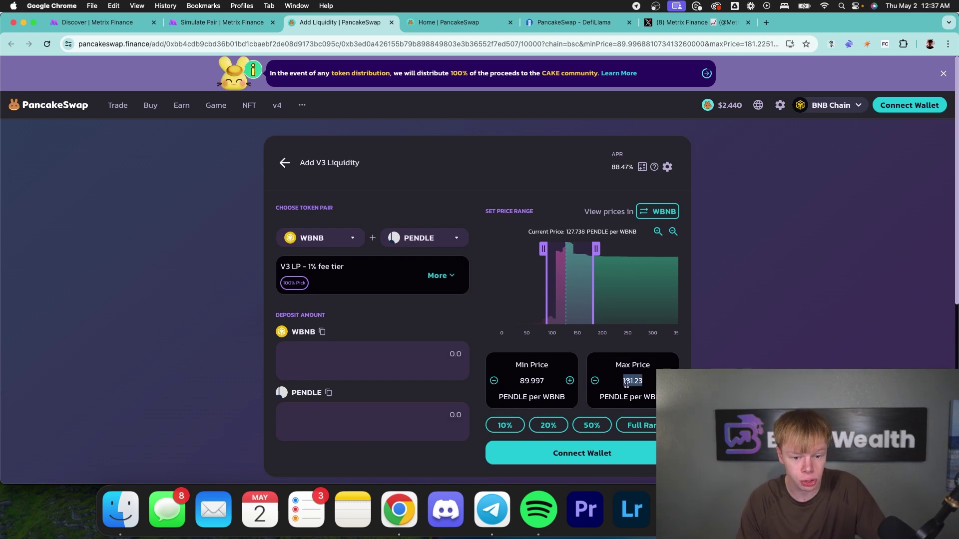
click(422, 354)
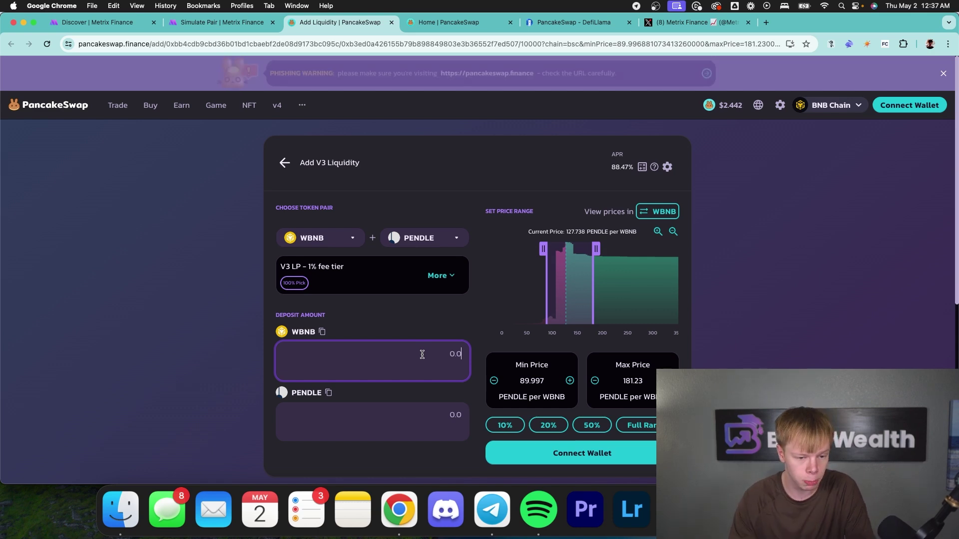
click(250, 22)
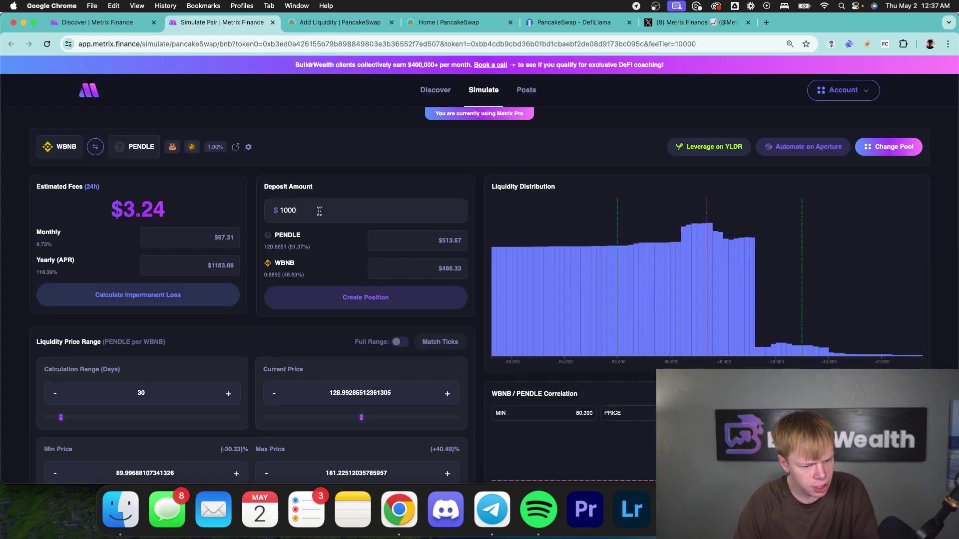
text(0)
double_click(284, 246)
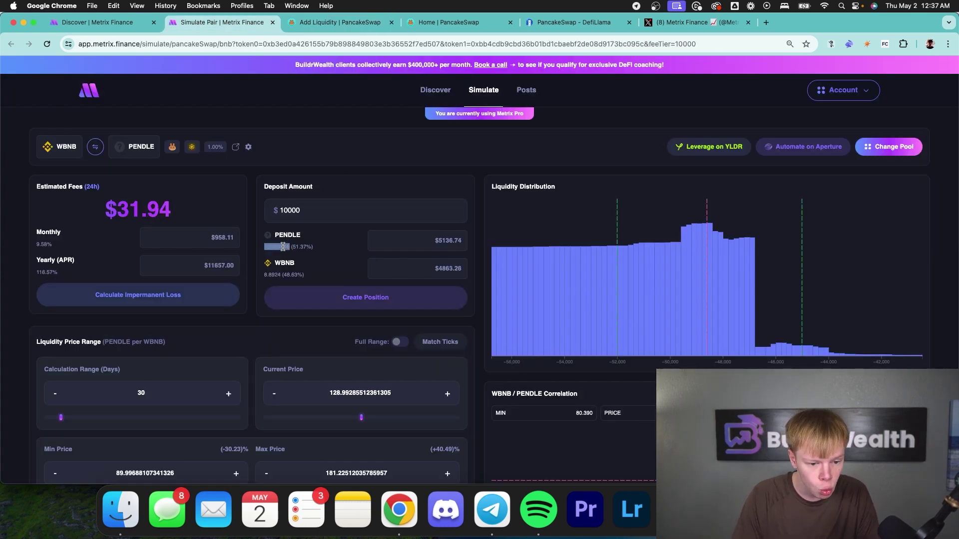
click(340, 22)
Step: Enter 1208 PENDLE on PancakeSwap, auto-pairing 9.44568 WBNB, and compare with Metrix
click(391, 425)
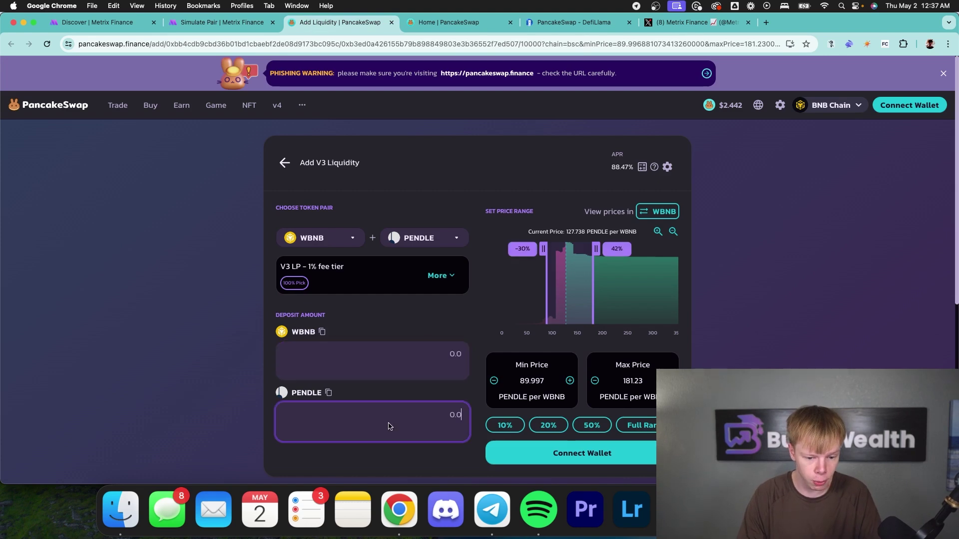
text(1208)
click(448, 356)
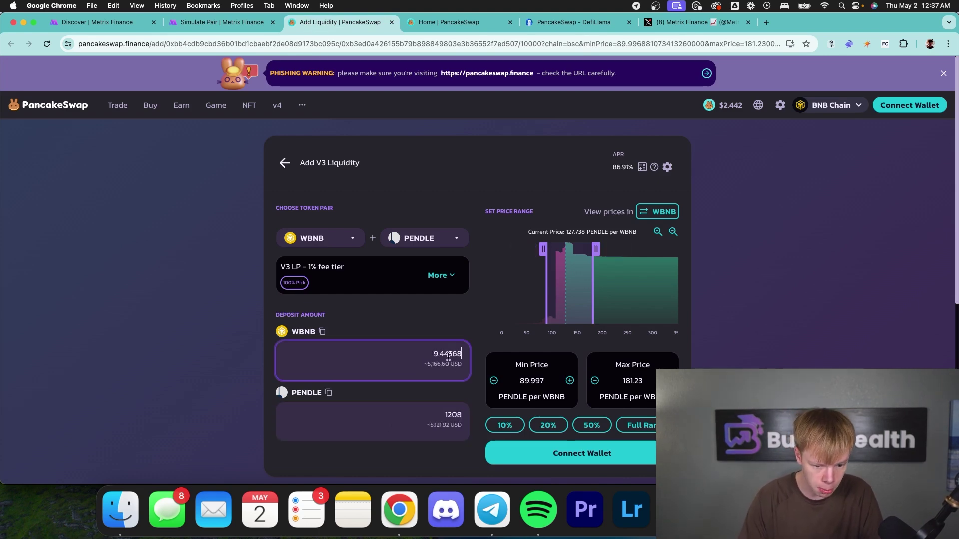
double_click(448, 356)
click(220, 23)
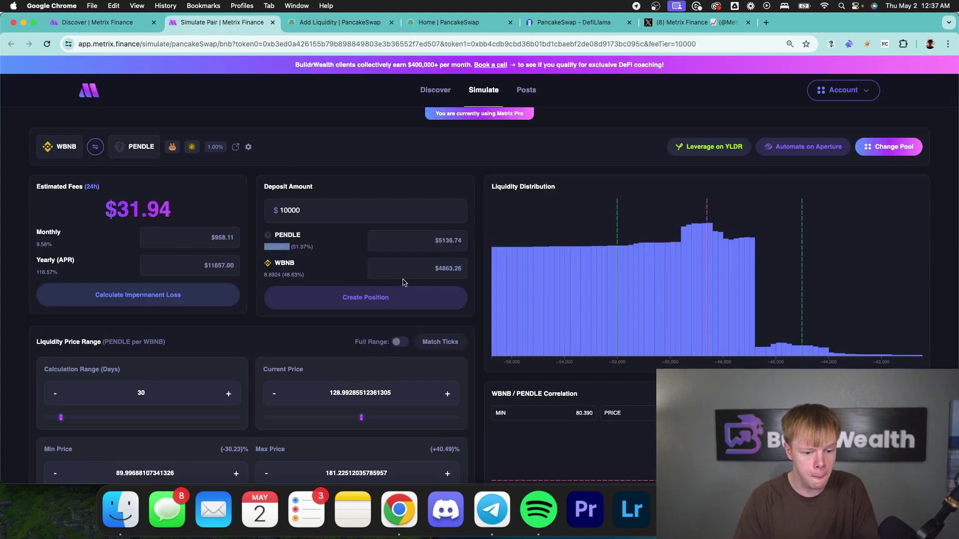
click(340, 22)
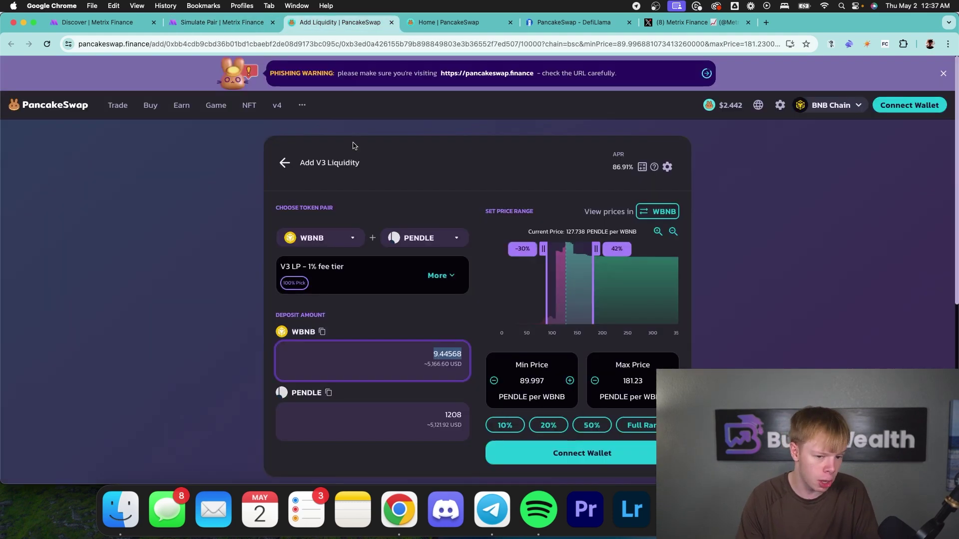
Step: Load Aperture Finance in dark theme and switch the app to BNB Chain
click(434, 22)
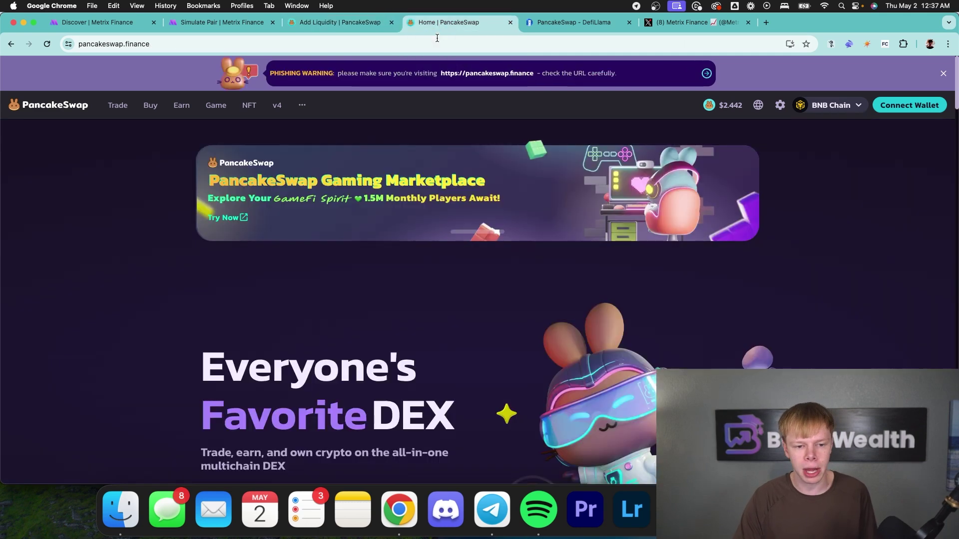
key(super+l)
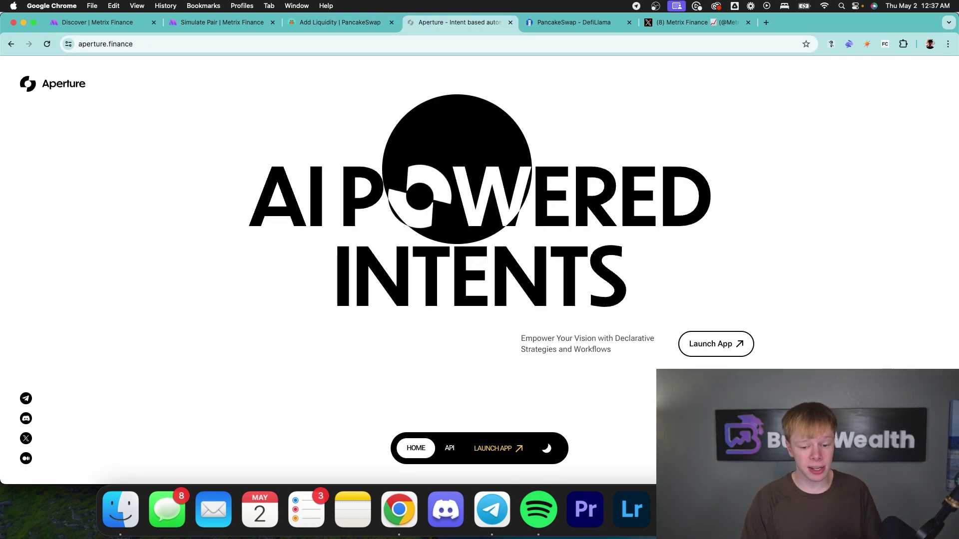
click(546, 448)
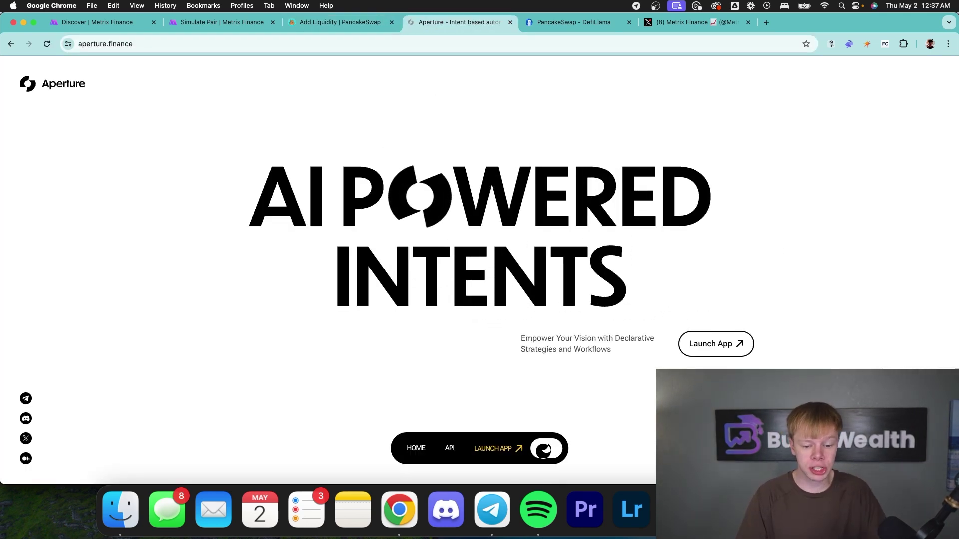
click(495, 447)
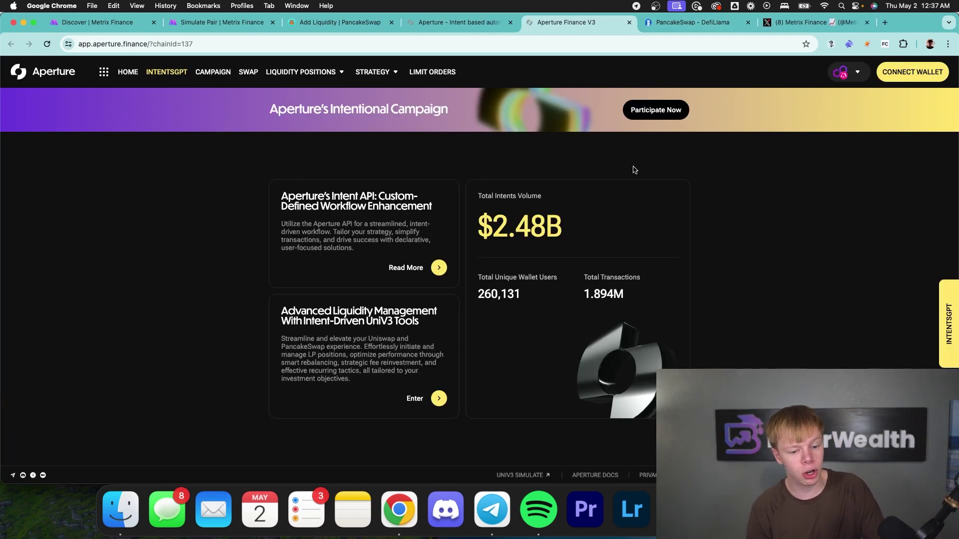
click(849, 73)
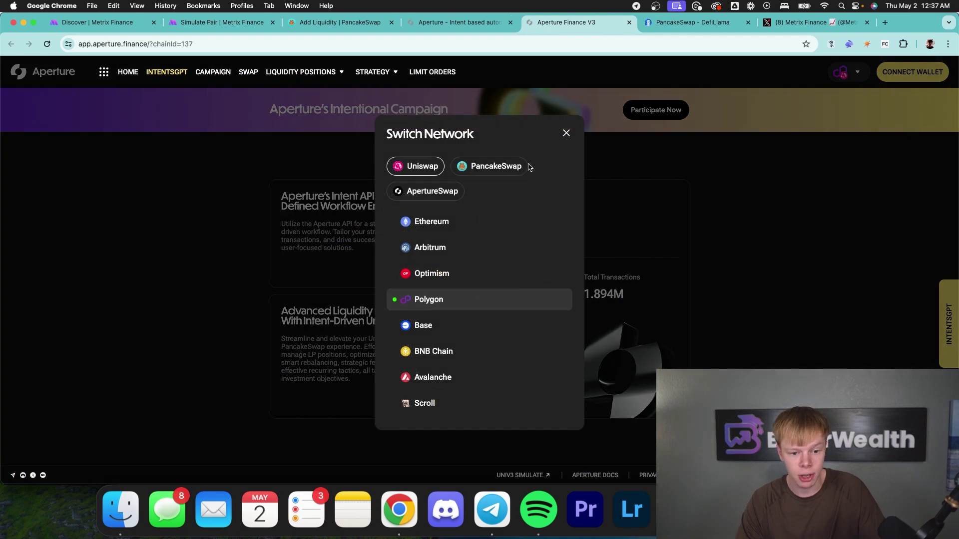
click(502, 167)
click(515, 242)
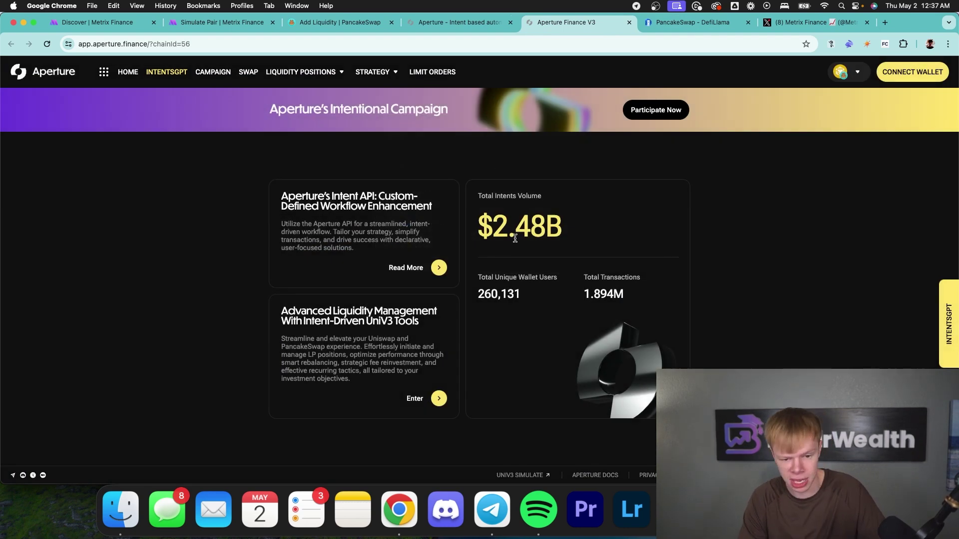
Step: Start a new PancakeSwap V3 liquidity position with Zap In turned on
click(844, 74)
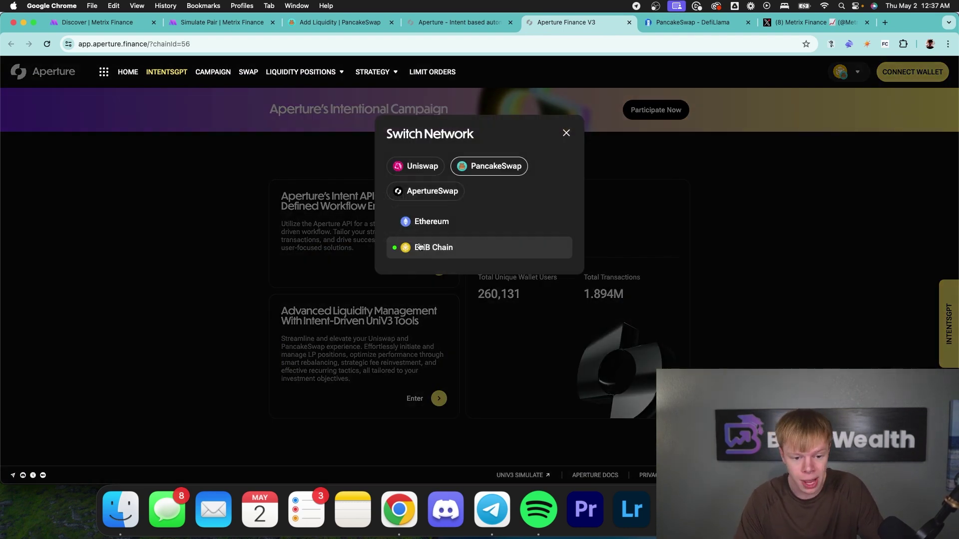
key(Escape)
click(213, 72)
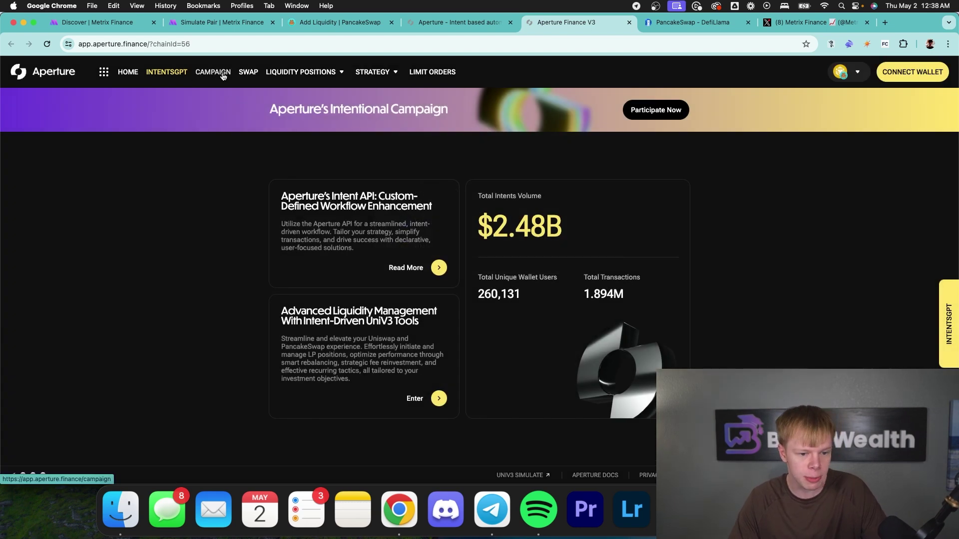
mouse_move(296, 74)
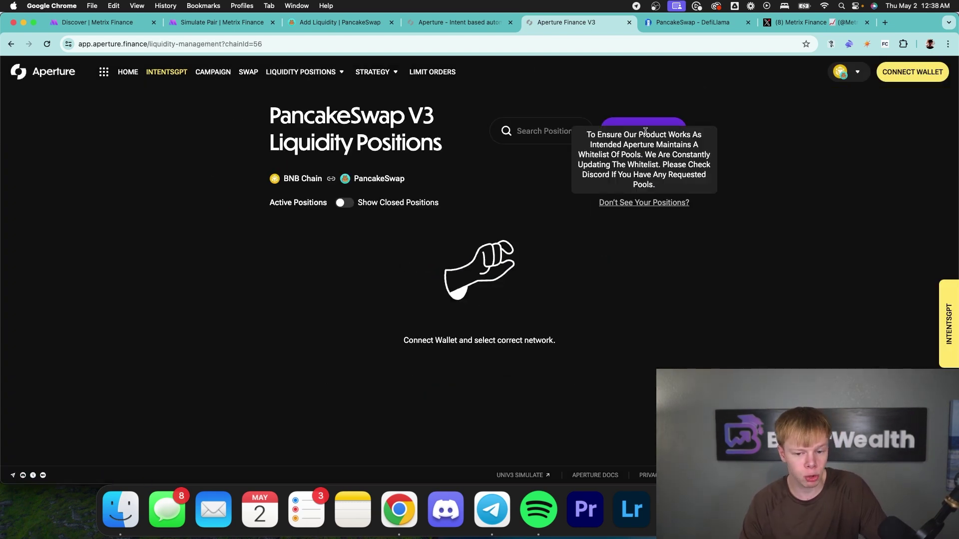
click(645, 129)
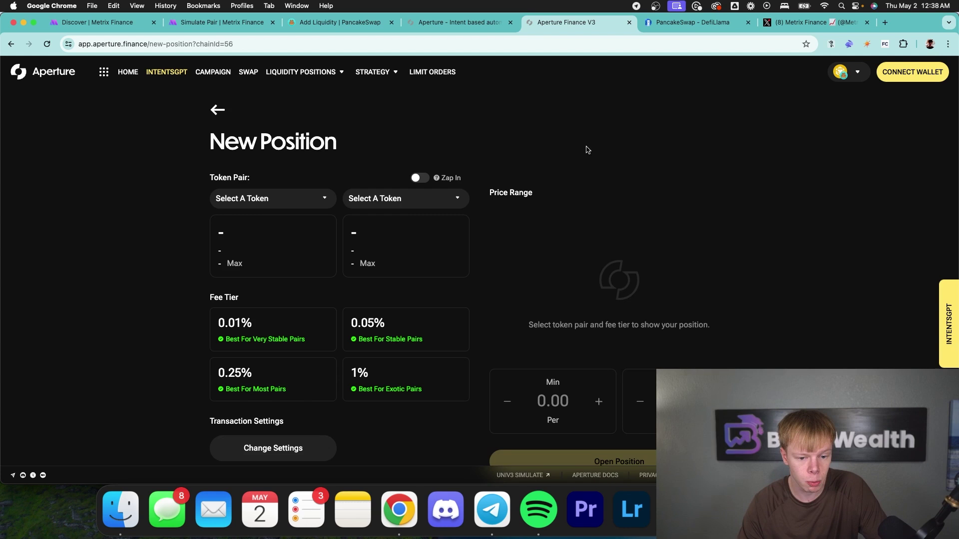
click(422, 177)
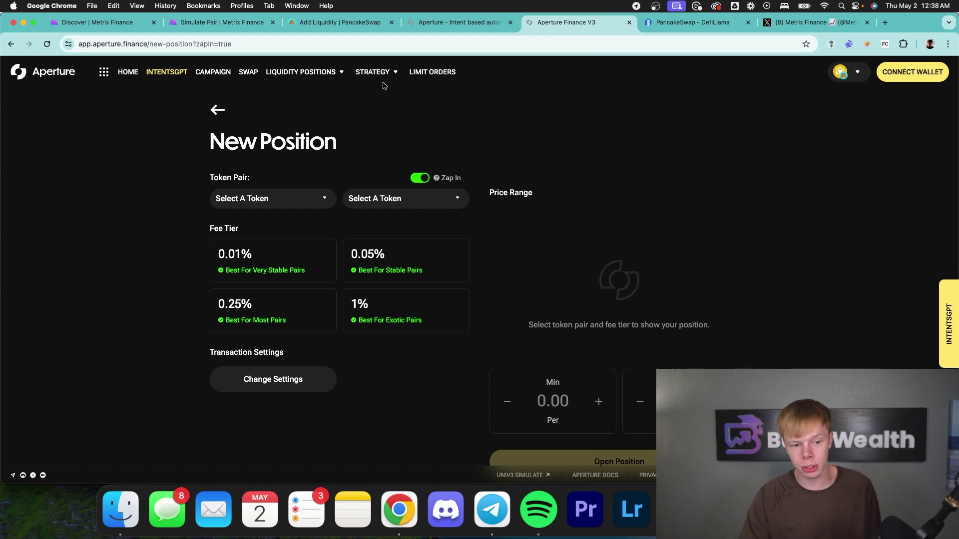
Step: Note the WBNB/PENDLE $31.94 daily fees, then simulate the ETH/BTCB favourite pool in a new tab
click(222, 22)
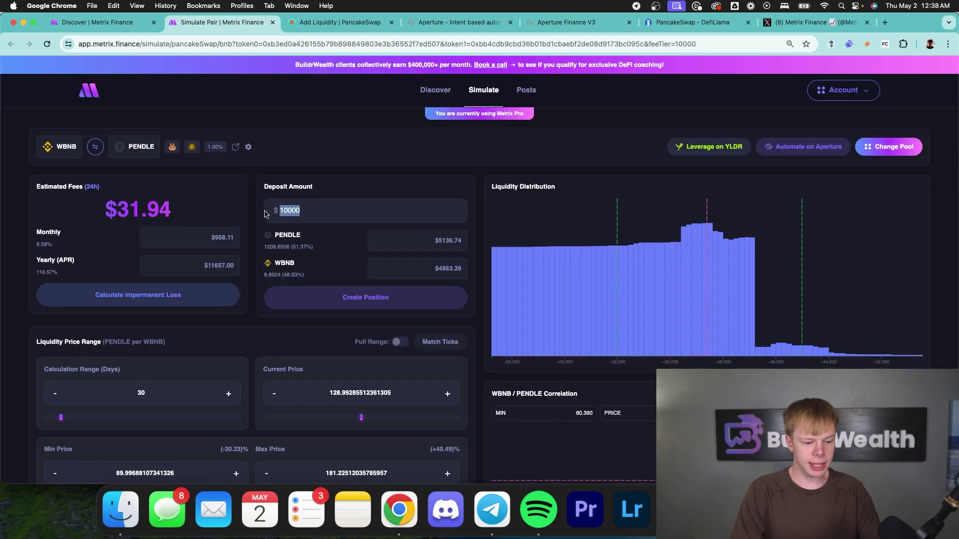
double_click(128, 211)
click(90, 22)
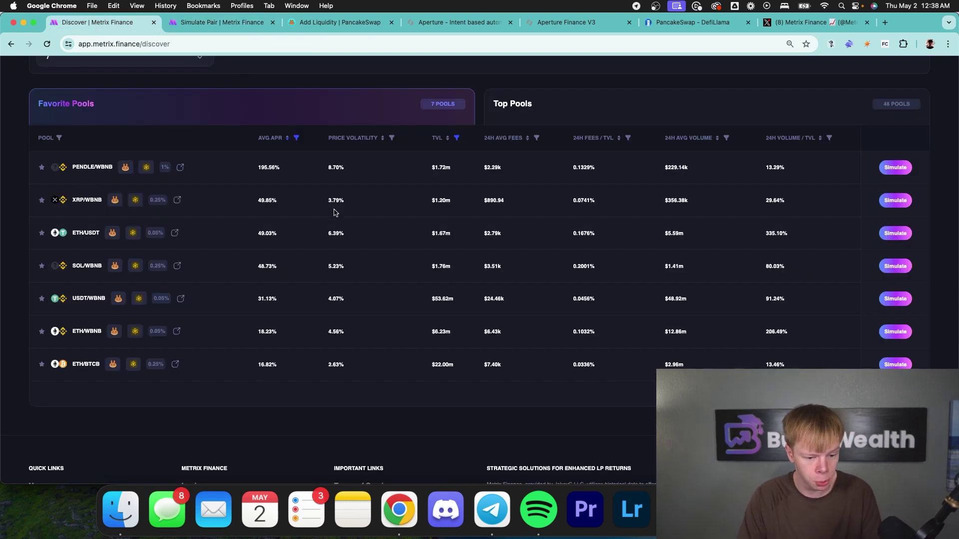
scroll(335, 212, down, 2)
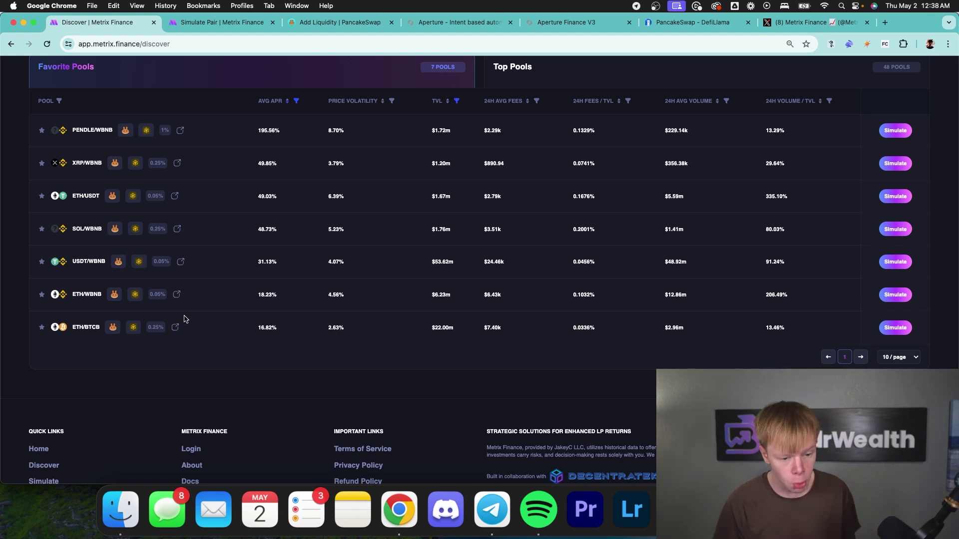
super+click(895, 327)
click(240, 28)
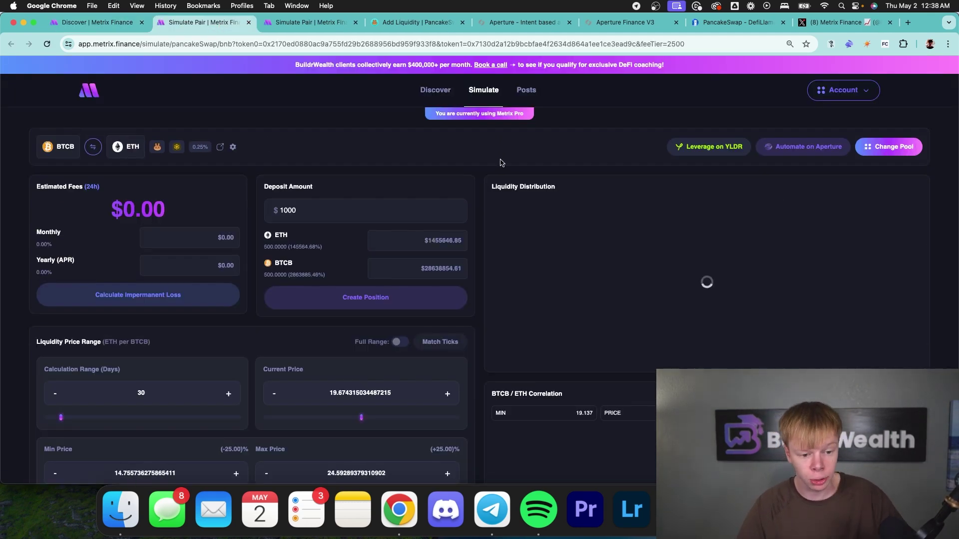
Step: Set the BTCB/ETH simulation's deposit amount to $10000
scroll(363, 172, down, 1)
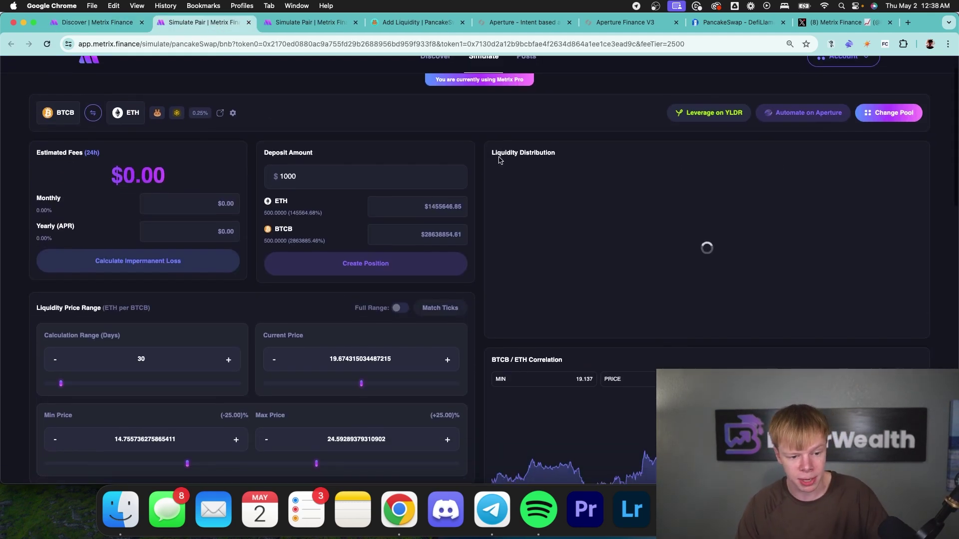
click(370, 181)
text(0)
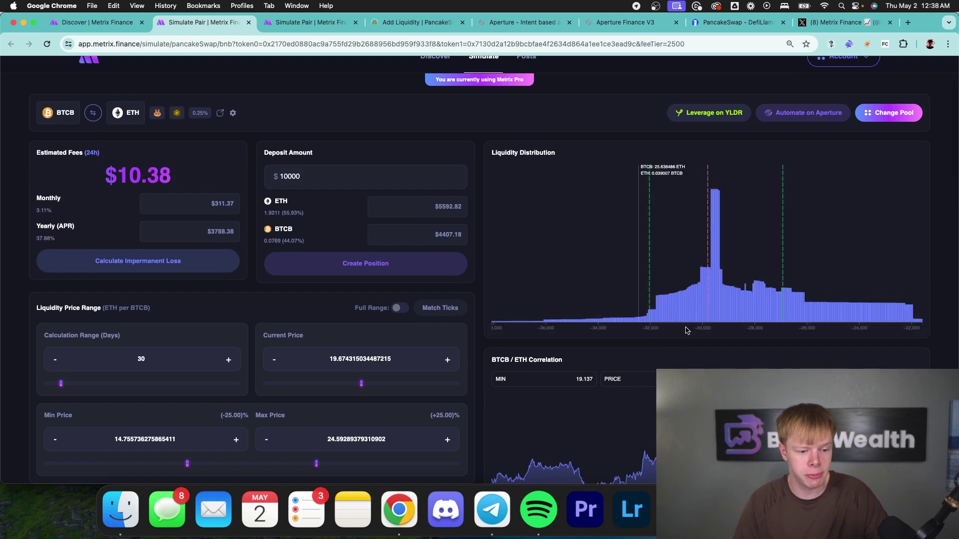
Step: Tighten the price range sliders to about -2% and +10%, noting BTCB's 82.24% share
scroll(697, 334, down, 1)
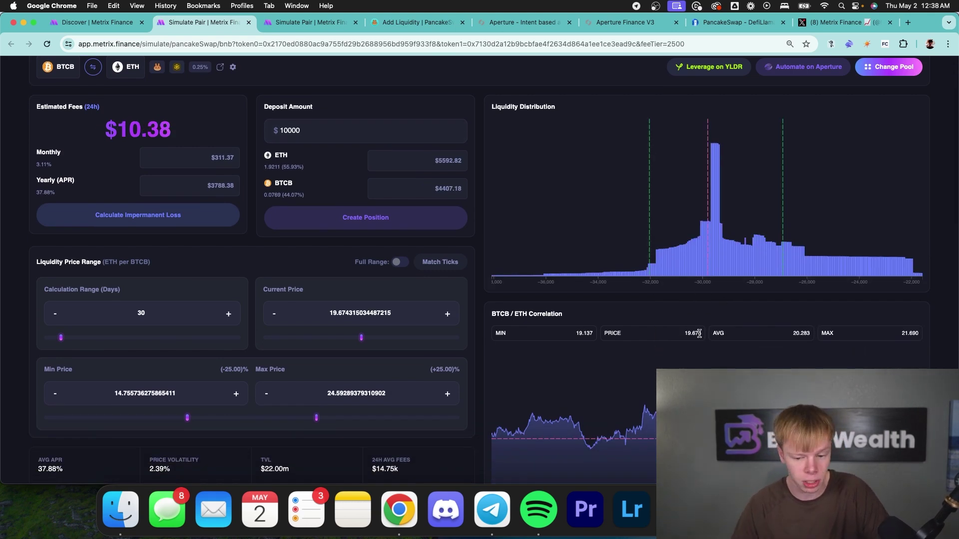
scroll(699, 334, down, 3)
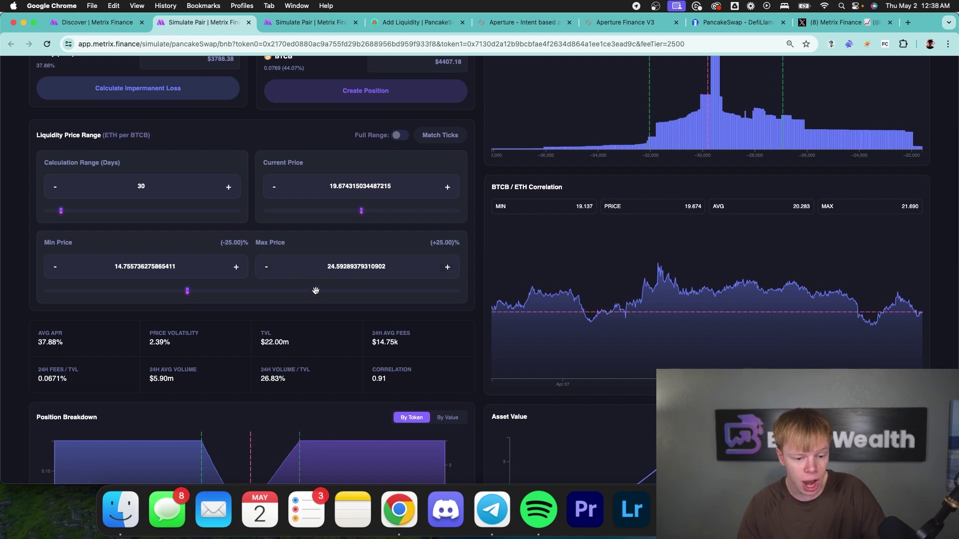
drag(316, 291, 277, 291)
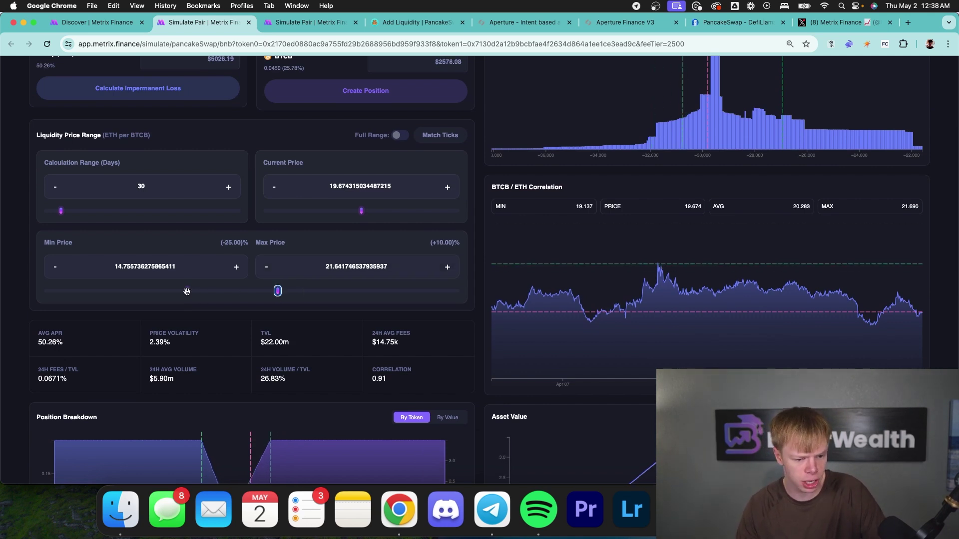
drag(186, 292, 245, 292)
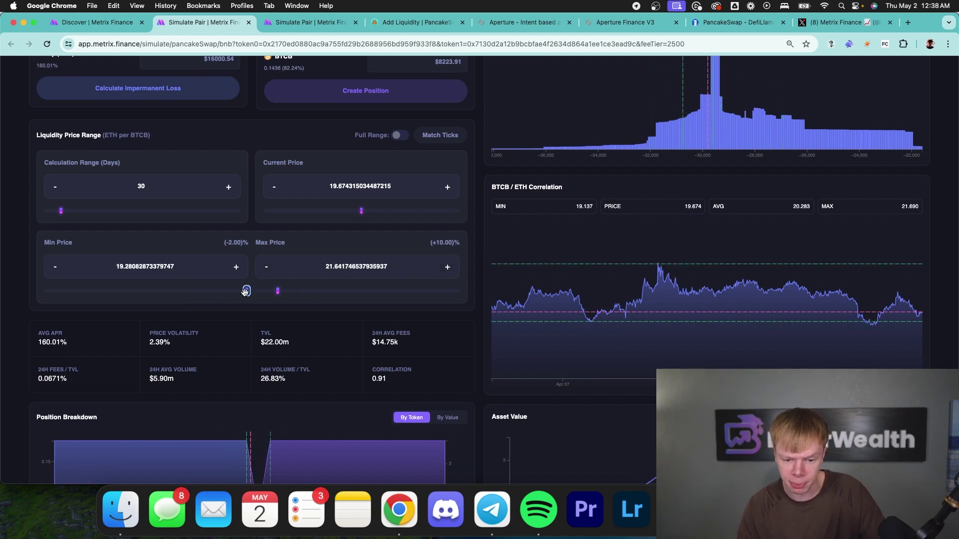
scroll(669, 302, down, 3)
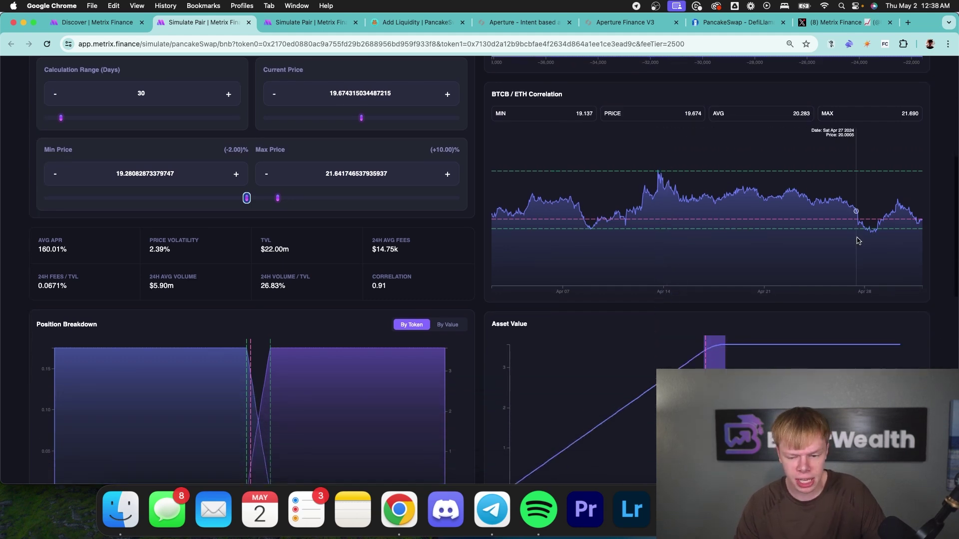
scroll(814, 238, up, 4)
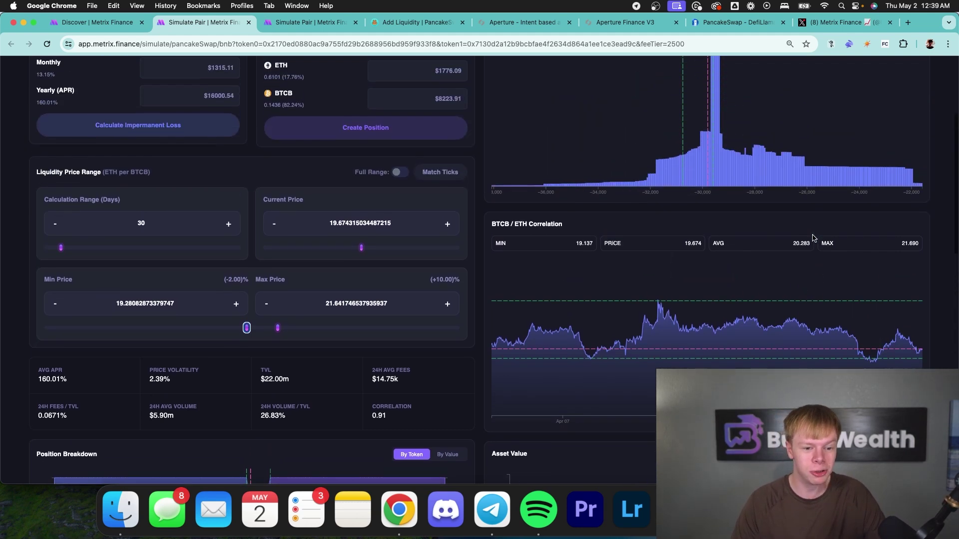
double_click(294, 105)
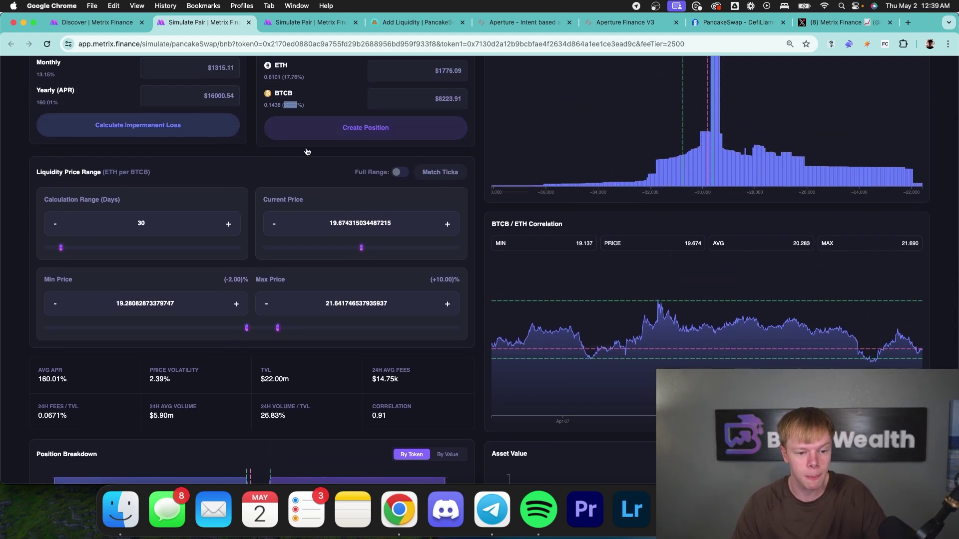
scroll(325, 324, down, 1)
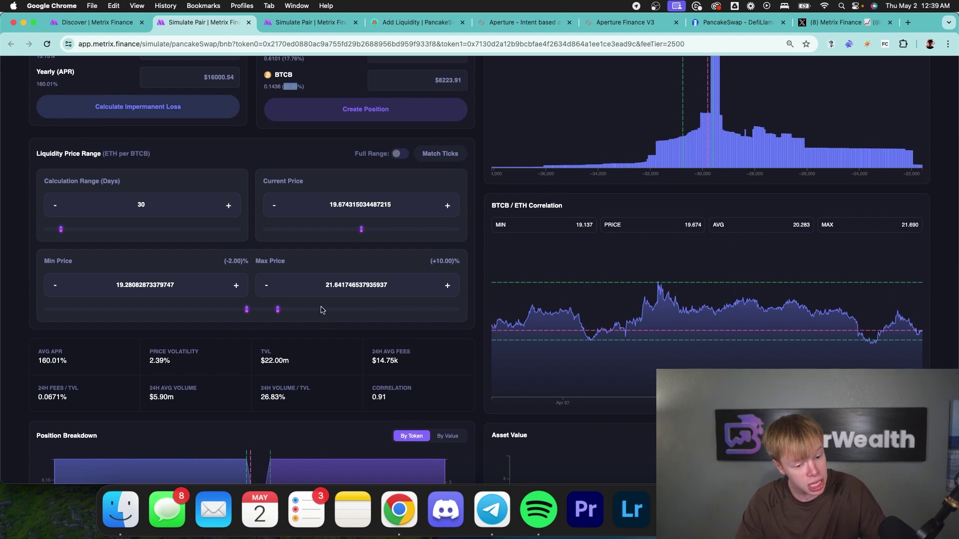
Step: Set Min Price 17.5 and Max Price 22, giving an 81.54% yearly APR
drag(246, 307, 227, 308)
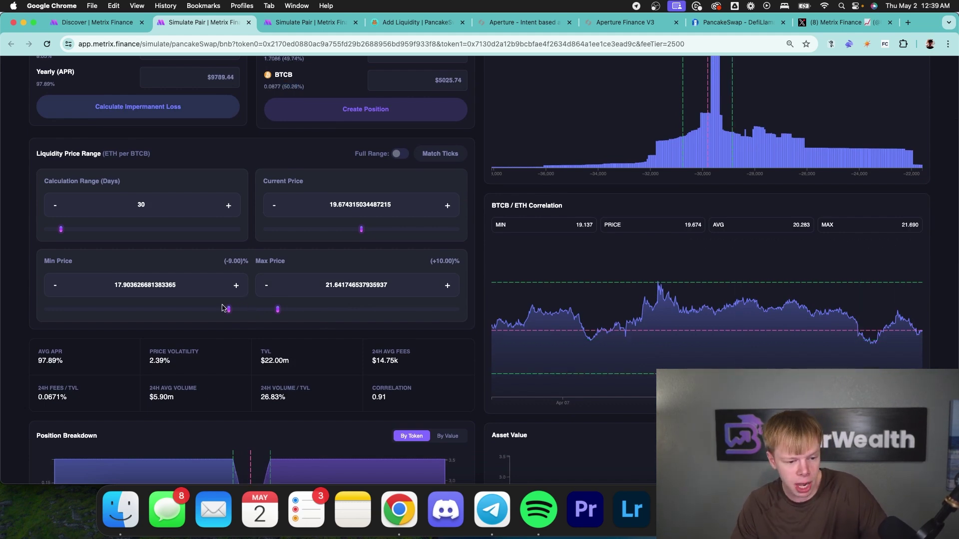
double_click(197, 287)
text(17.5)
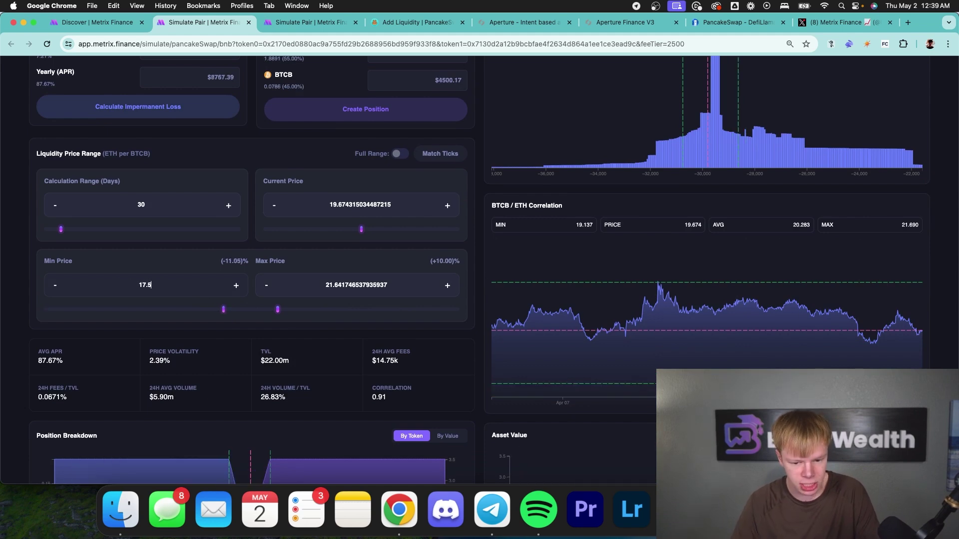
scroll(622, 314, up, 1)
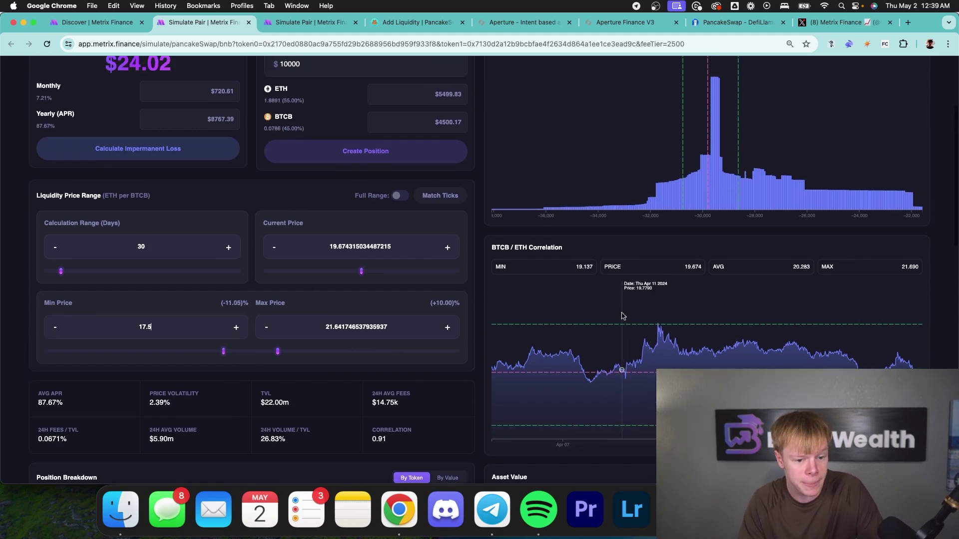
double_click(401, 325)
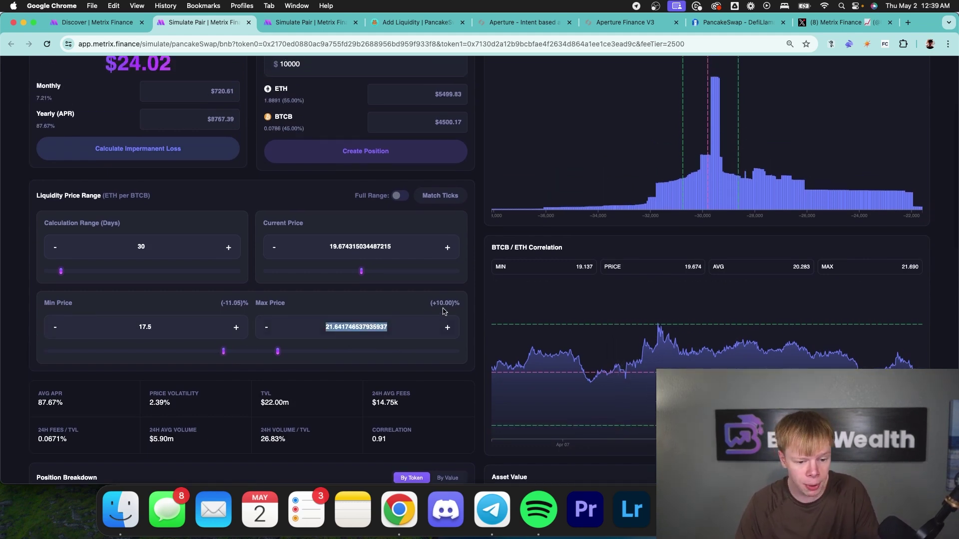
text(22)
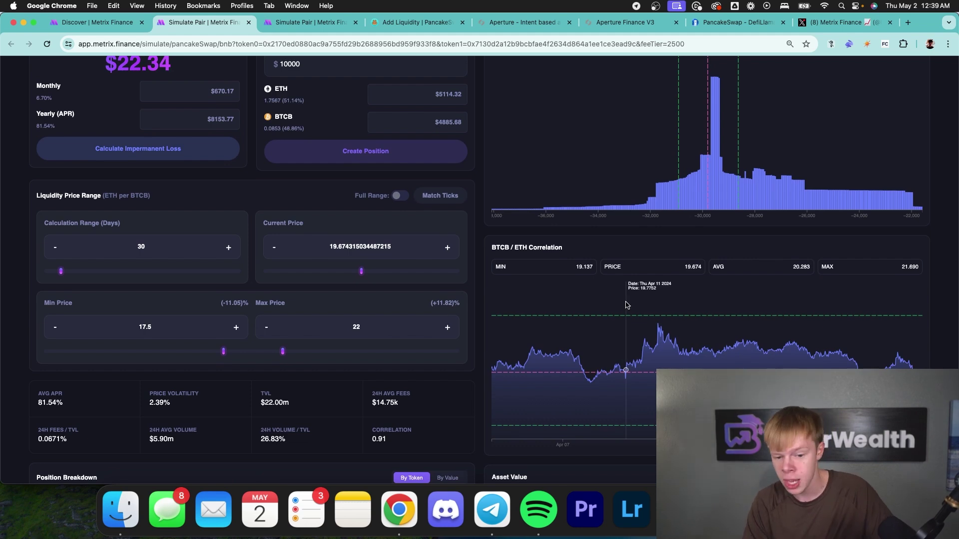
double_click(44, 126)
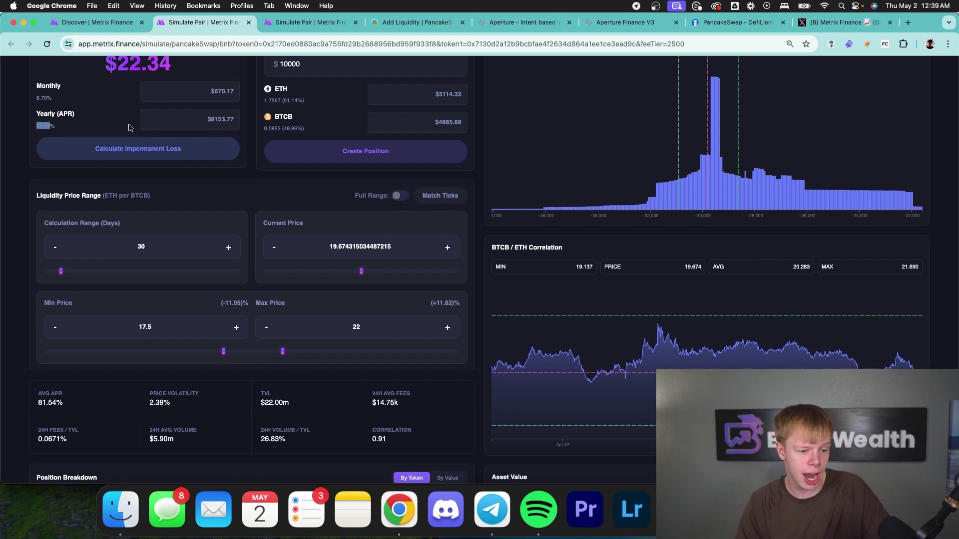
scroll(639, 135, down, 10)
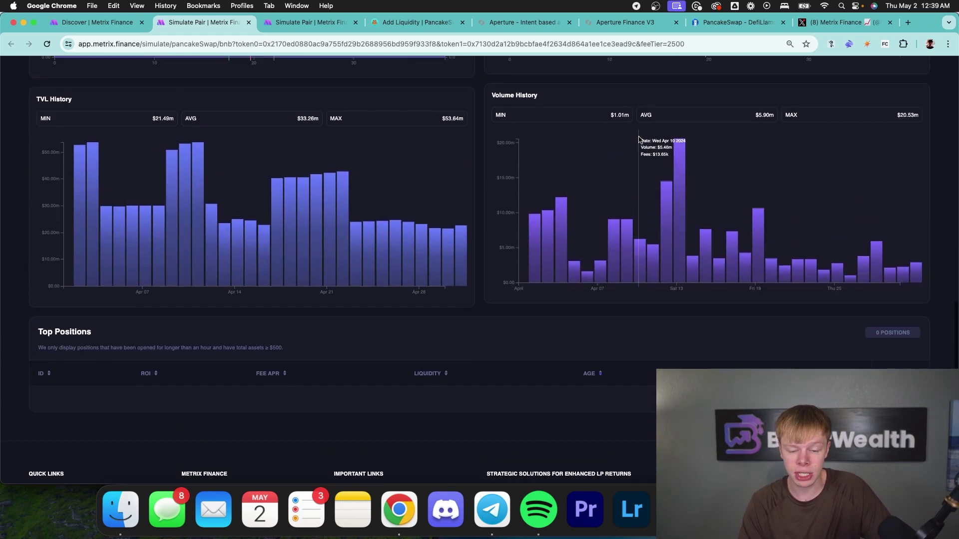
scroll(638, 136, up, 1)
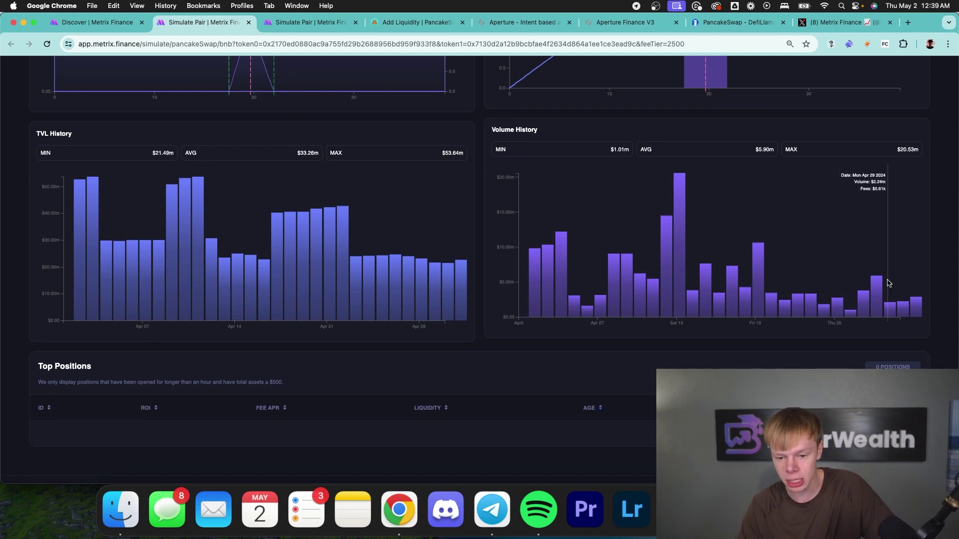
scroll(234, 220, up, 10)
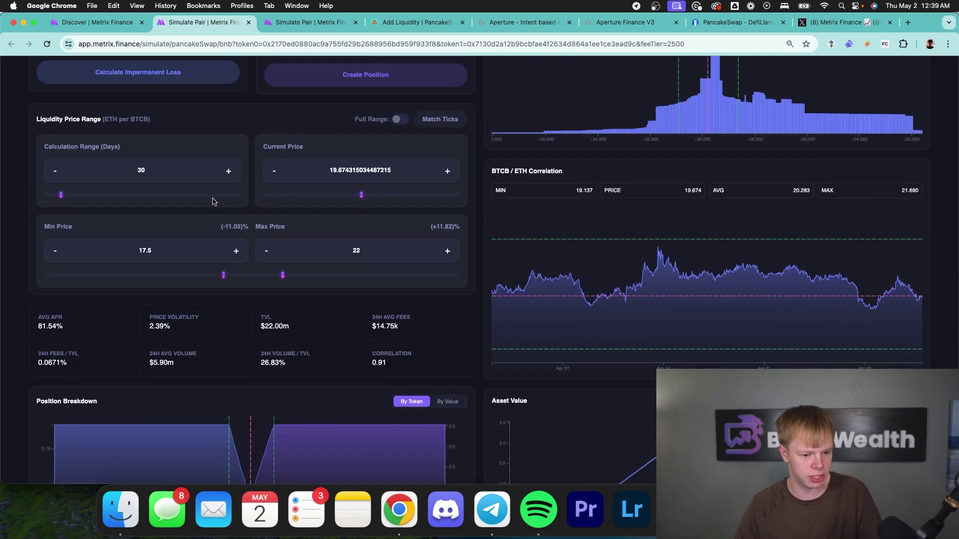
scroll(721, 327, down, 10)
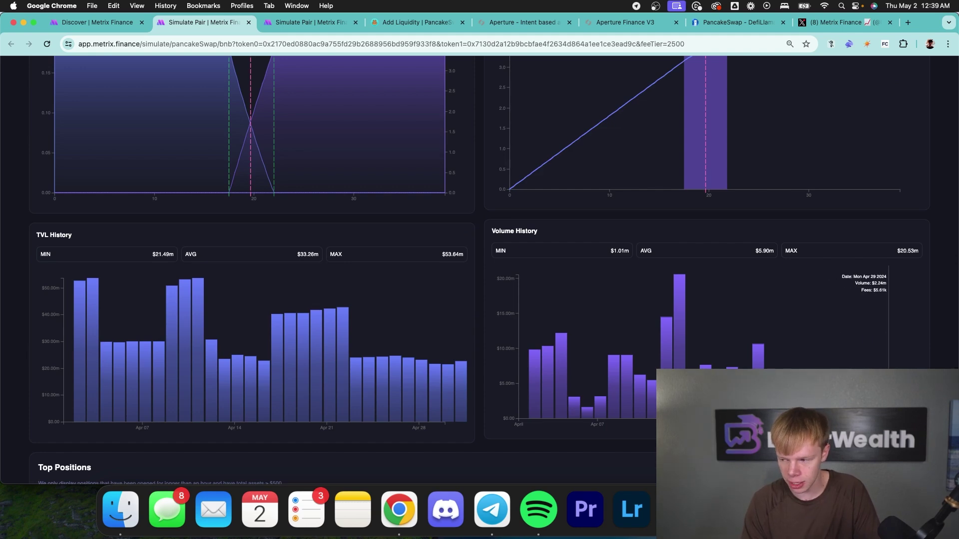
scroll(894, 350, down, 3)
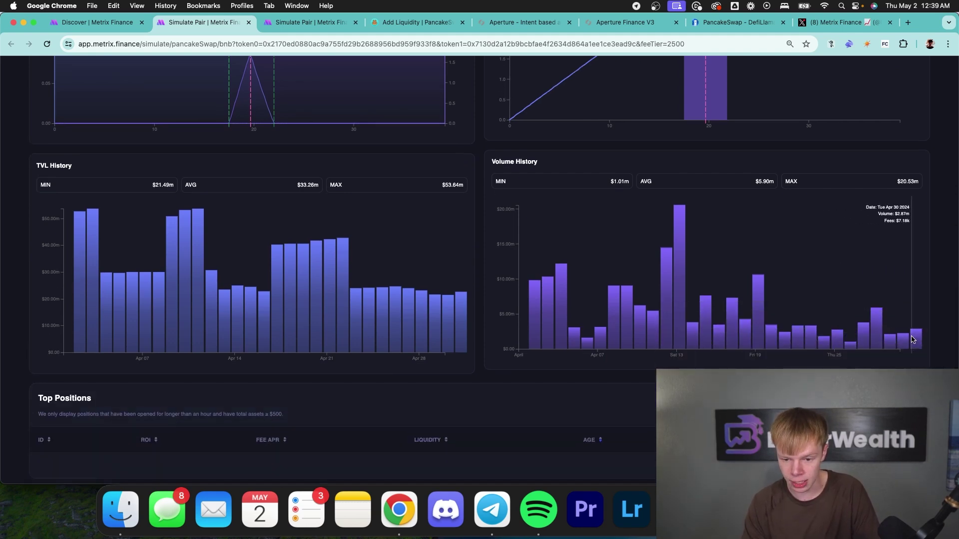
Step: Shorten the calculation range to 3 days and lower the current price to about 19.08
scroll(789, 339, up, 10)
click(162, 183)
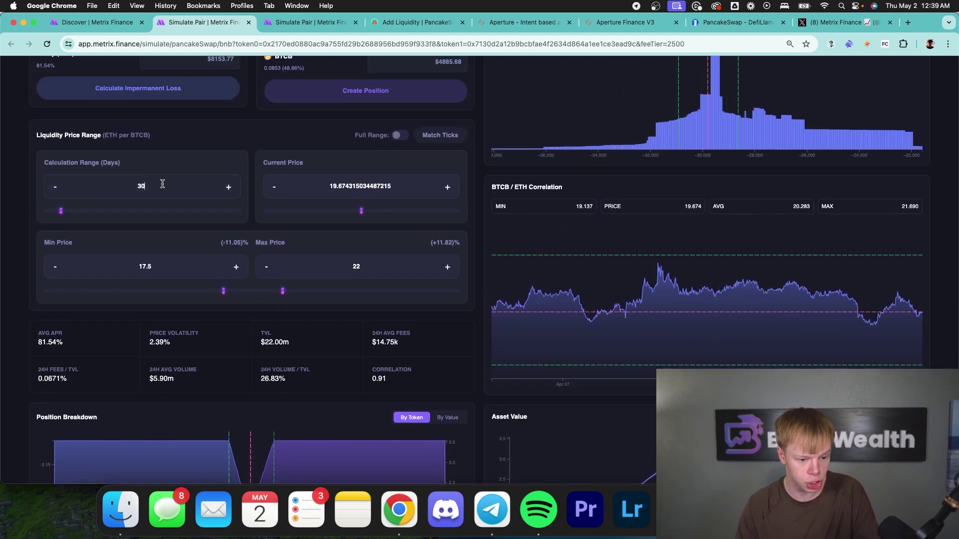
key(BackSpace)
double_click(111, 185)
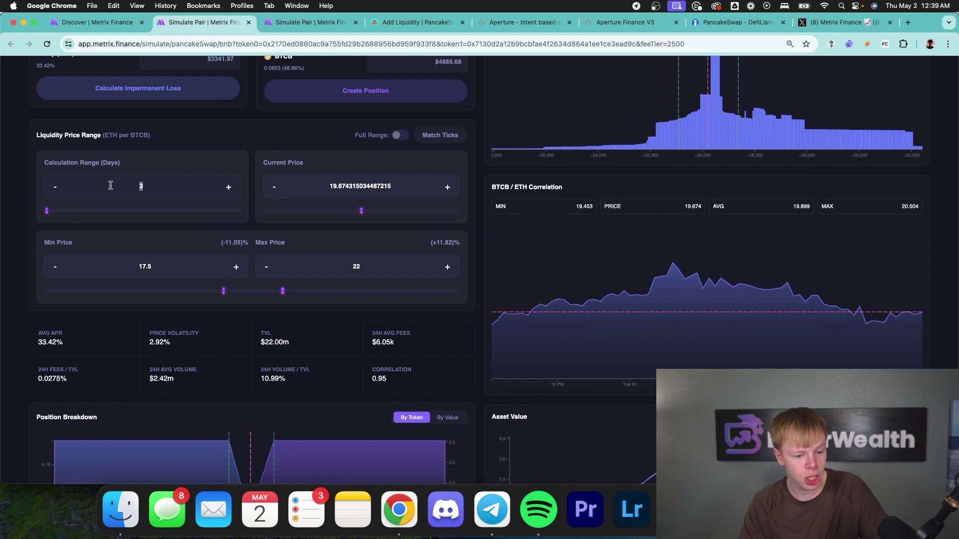
scroll(111, 185, up, 3)
double_click(44, 184)
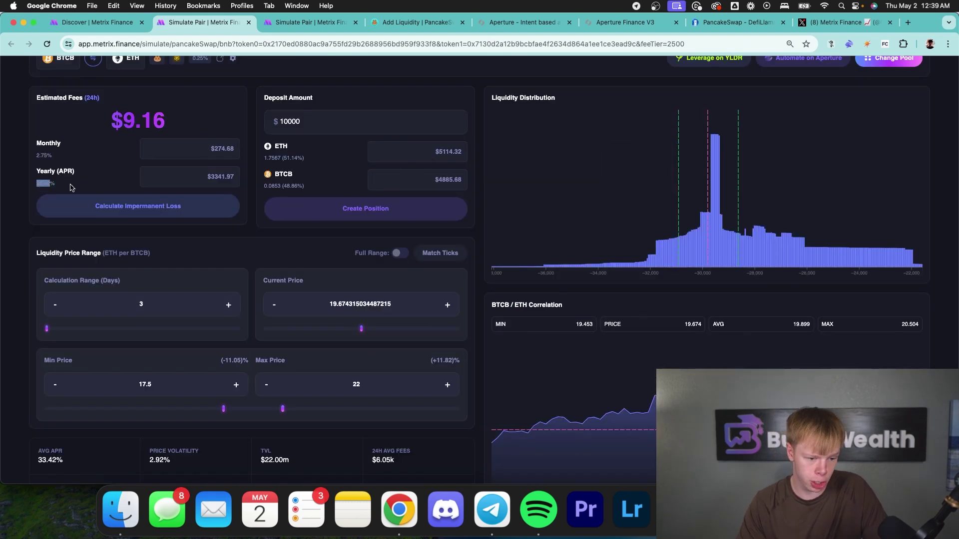
click(73, 186)
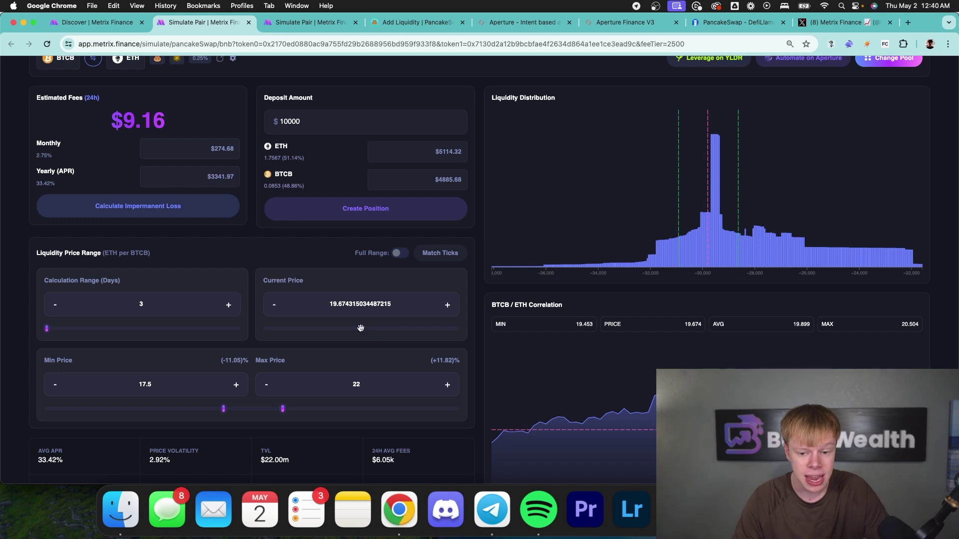
drag(361, 327, 357, 327)
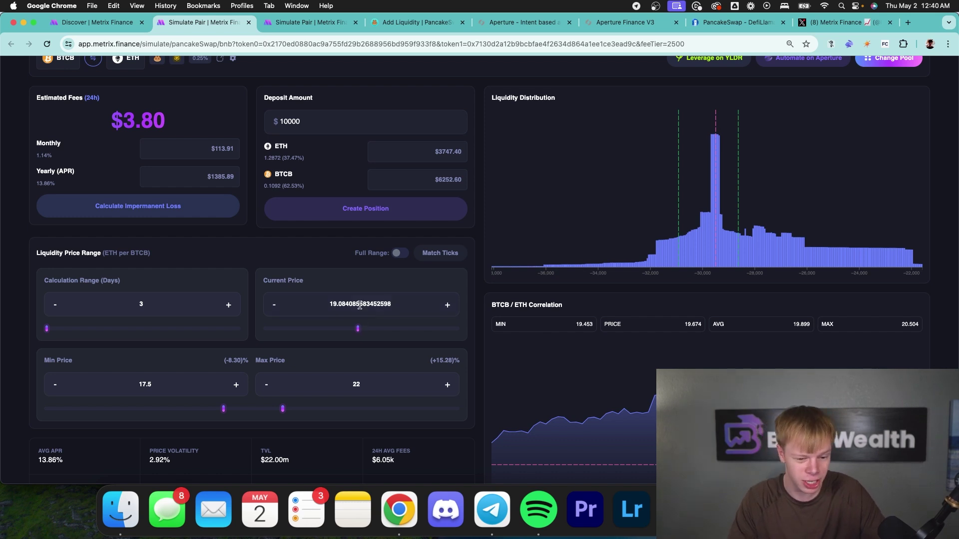
Step: Restore the 30-day calculation range and set the current price to 19.674
double_click(360, 305)
click(173, 308)
text(0)
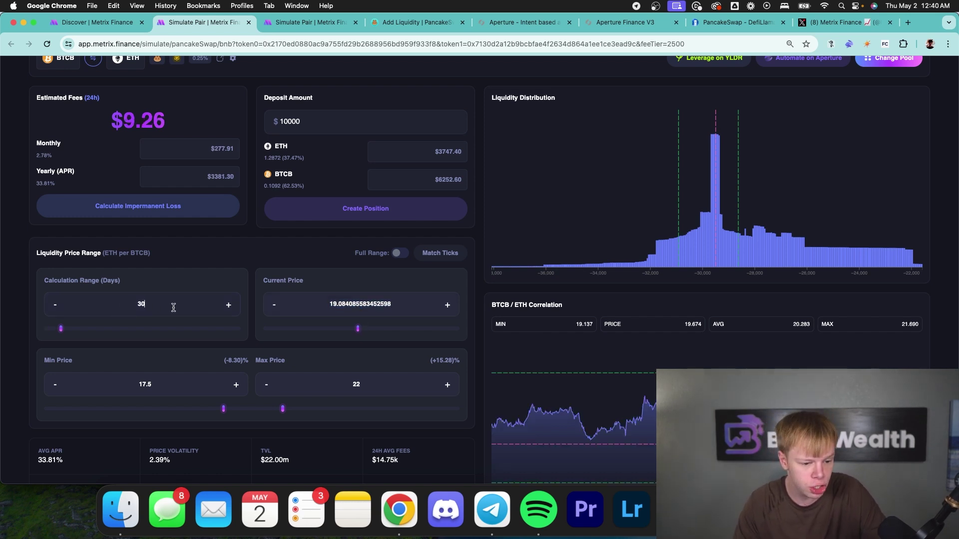
double_click(360, 305)
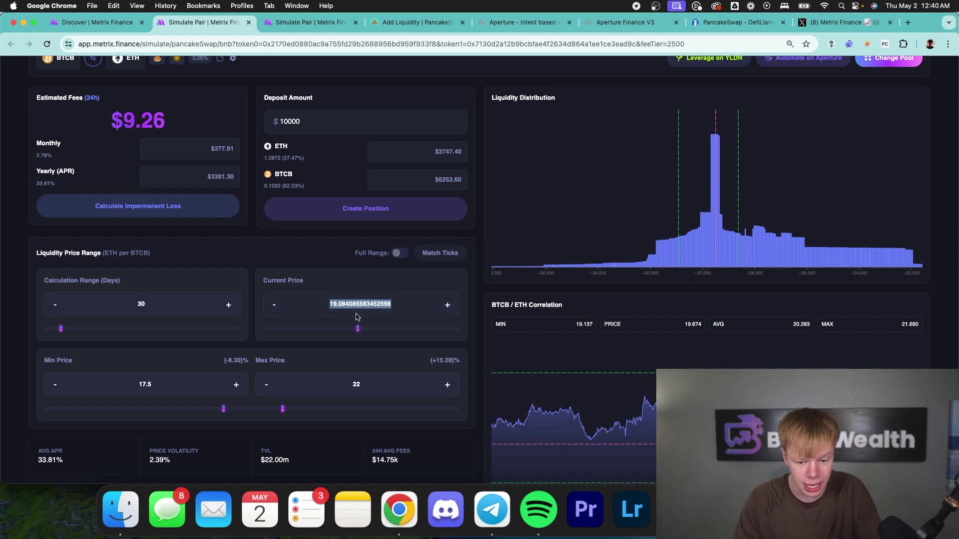
text(19.674)
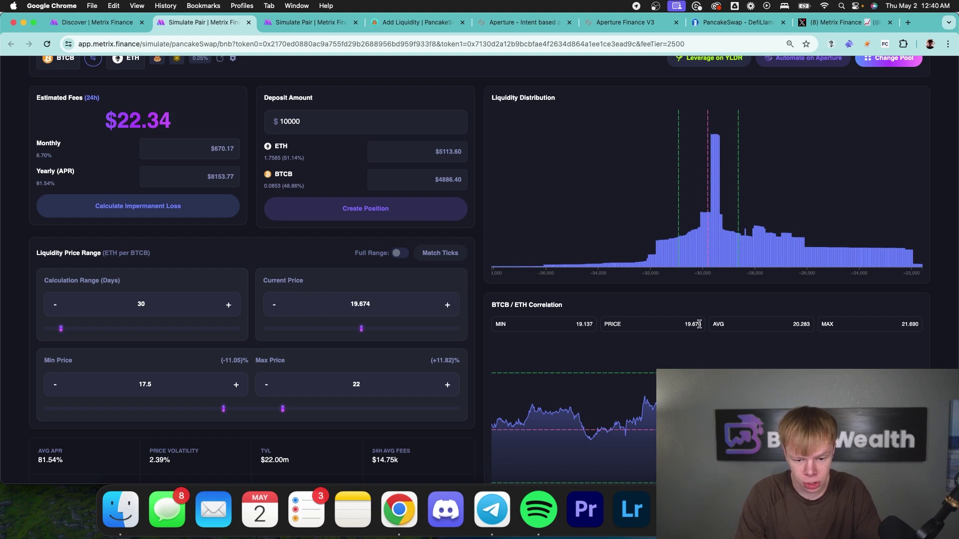
drag(699, 324, 687, 324)
scroll(688, 323, down, 5)
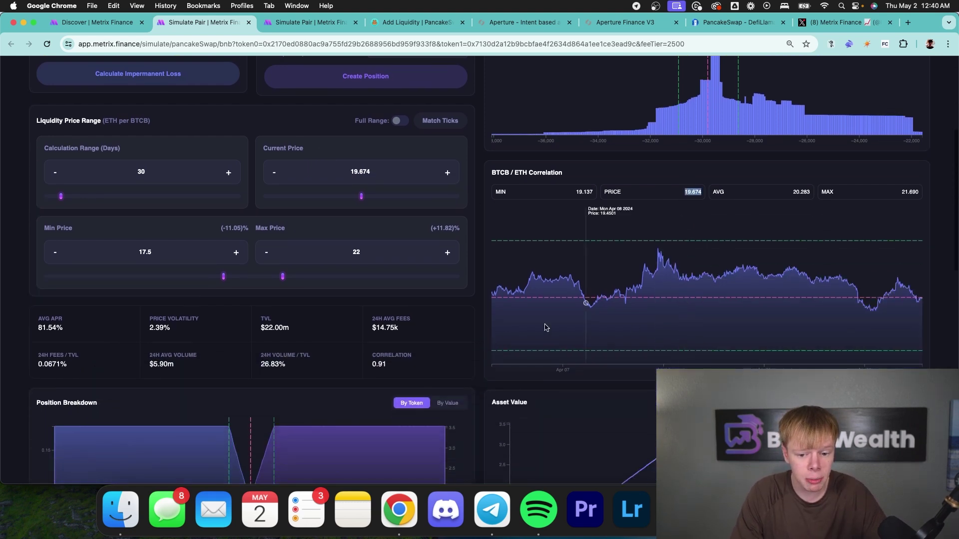
Step: Narrow the price range to Min Price 18 and Max Price 21.4
click(224, 277)
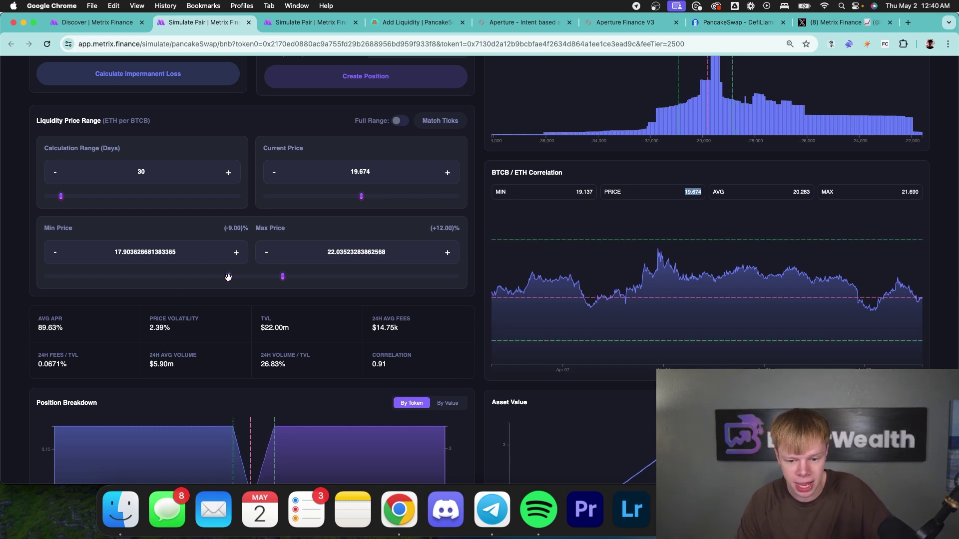
double_click(148, 252)
text(18)
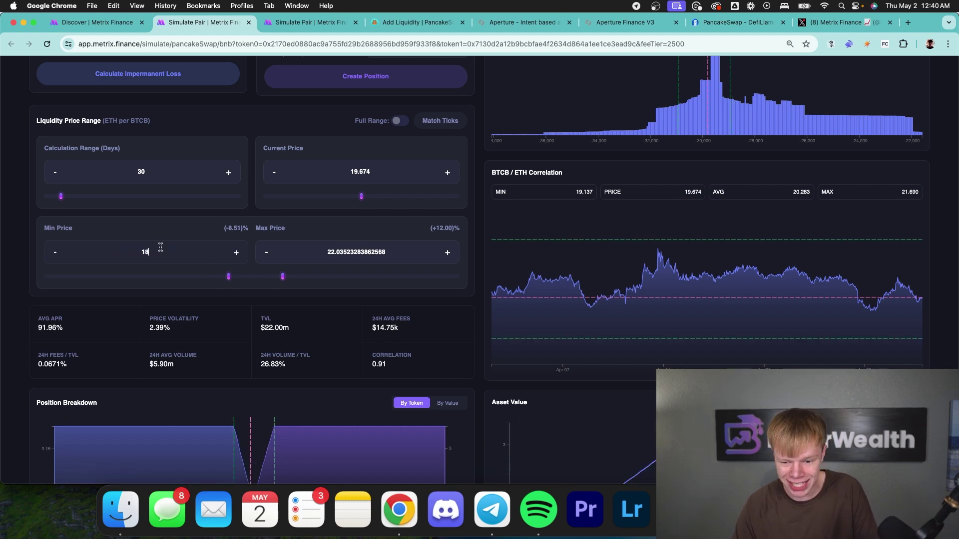
drag(283, 276, 275, 276)
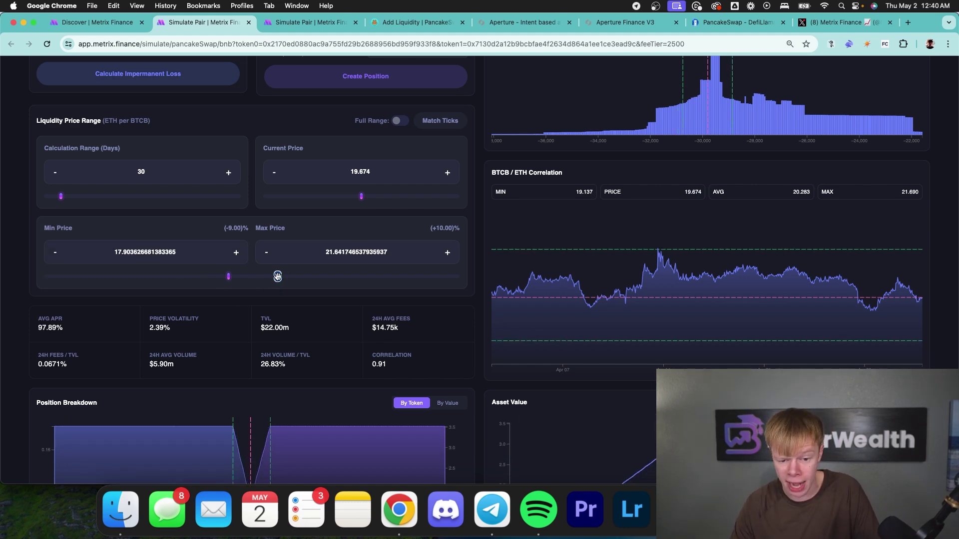
double_click(330, 250)
text(21)
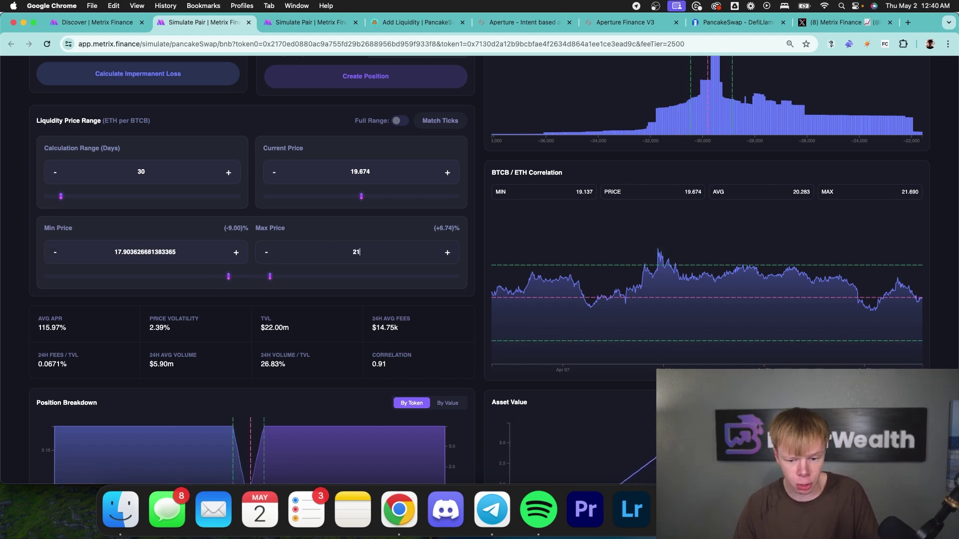
text(.4)
double_click(140, 252)
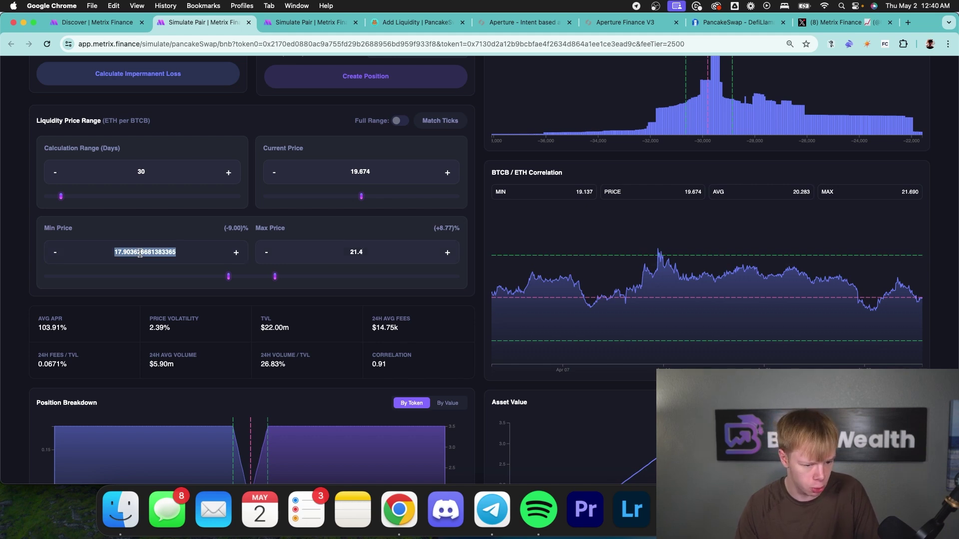
Step: Enter 18 as Min Price and review BTCB's and ETH's 51.37% deposit shares
text(18)
scroll(302, 331, up, 2)
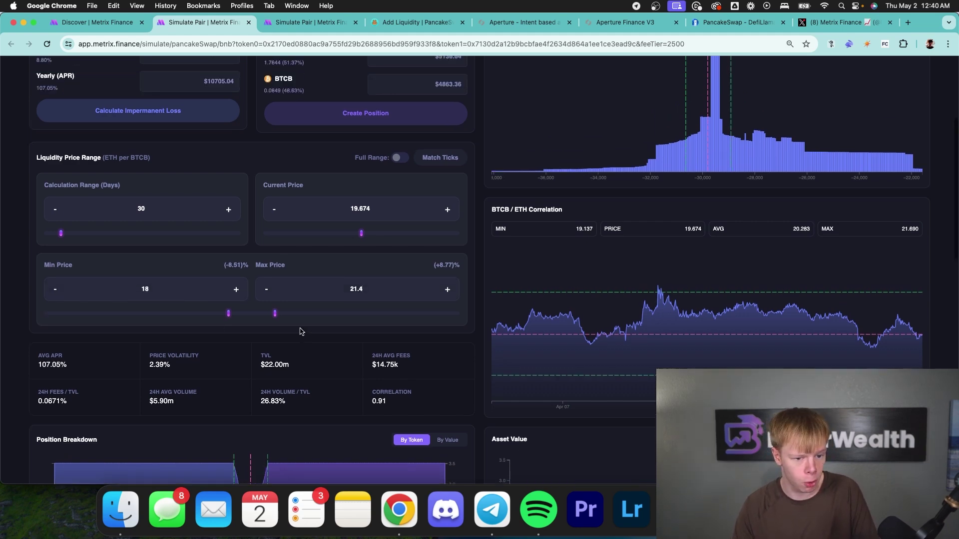
double_click(291, 106)
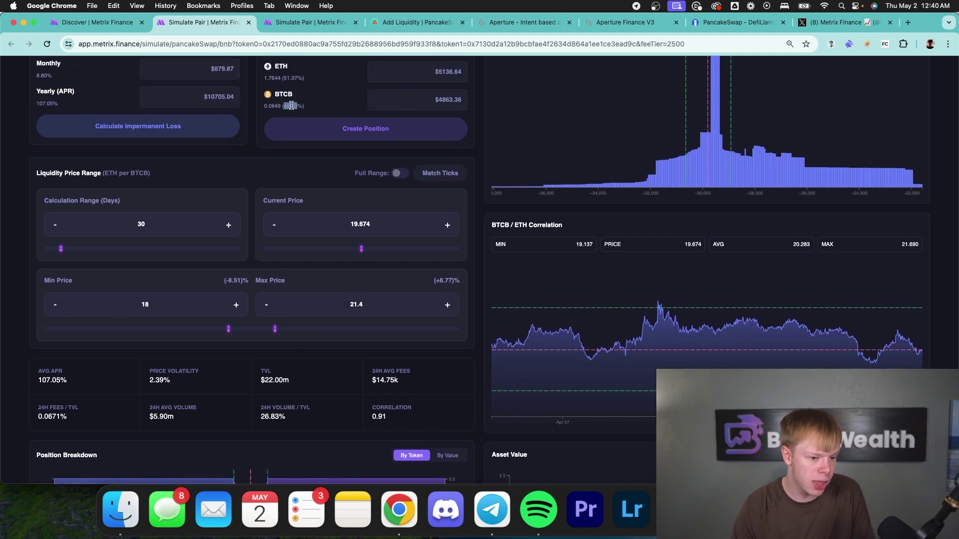
scroll(290, 106, up, 1)
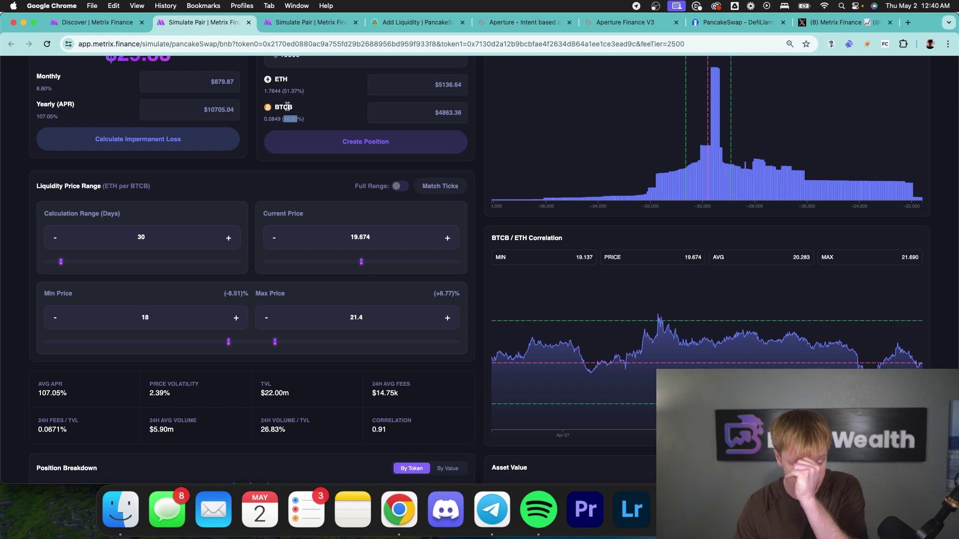
triple_click(294, 89)
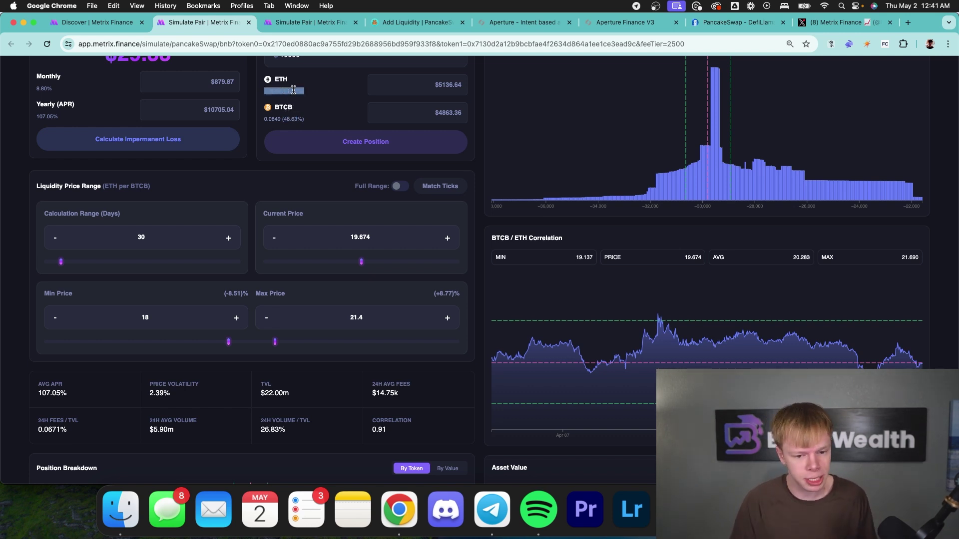
double_click(291, 91)
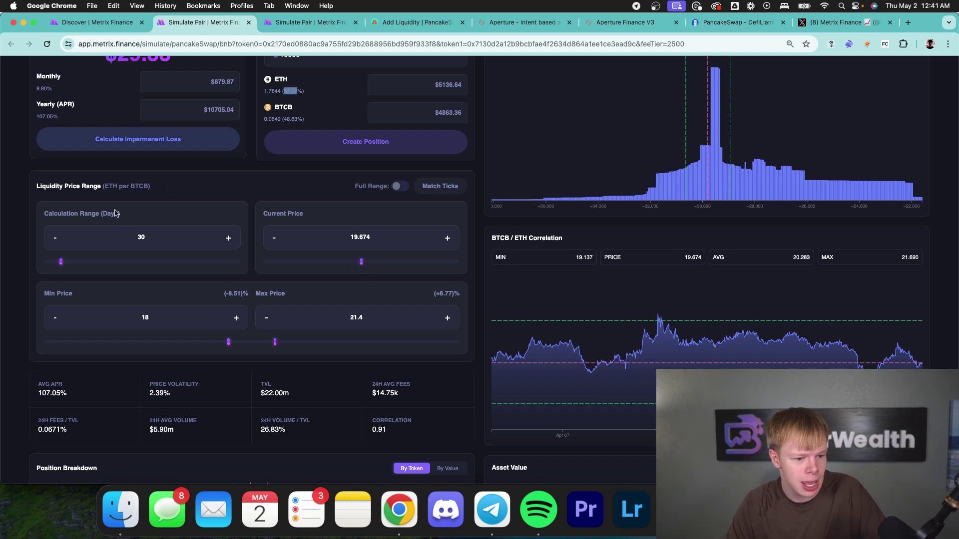
Step: Use a 3-day calculation range and about 19.08 current price, yielding 18.19% APR
click(159, 242)
key(BackSpace)
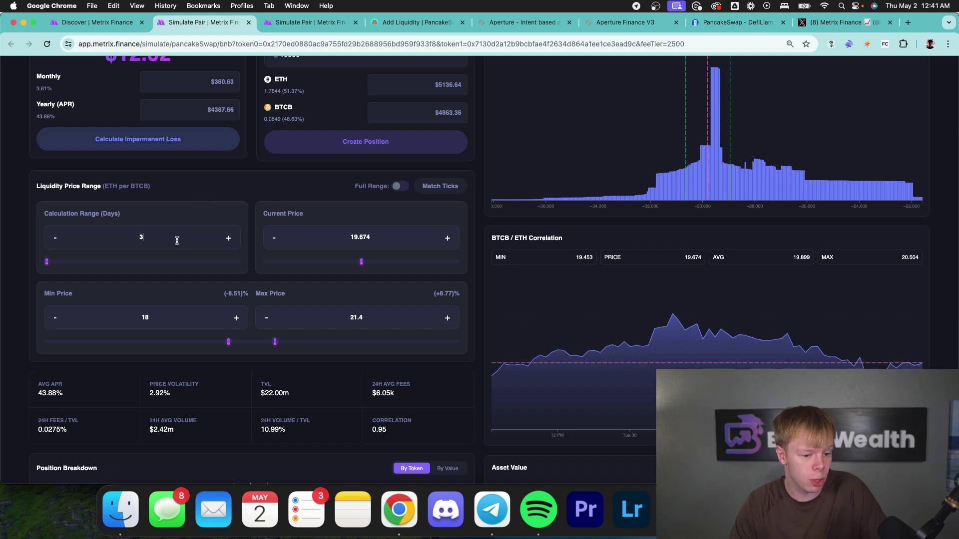
double_click(44, 116)
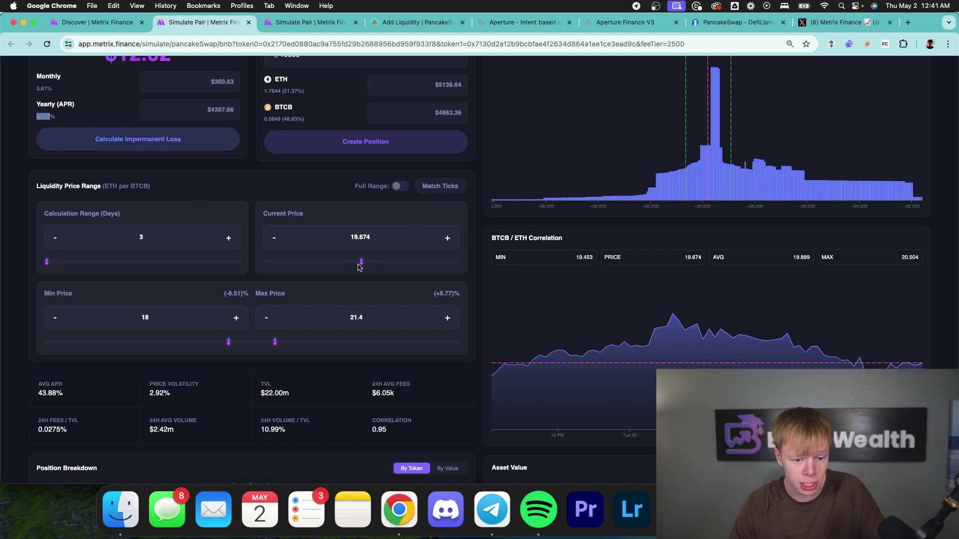
drag(362, 262, 358, 262)
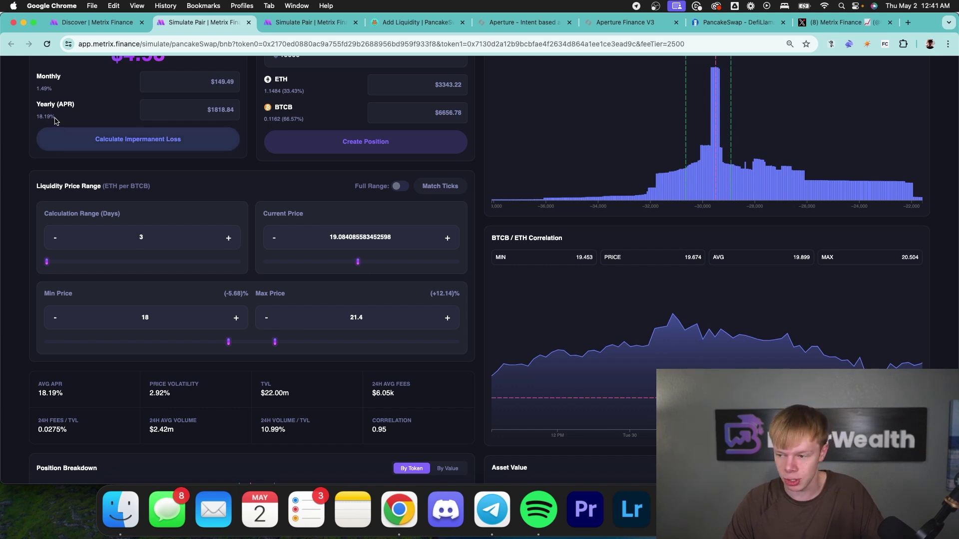
scroll(153, 112, up, 2)
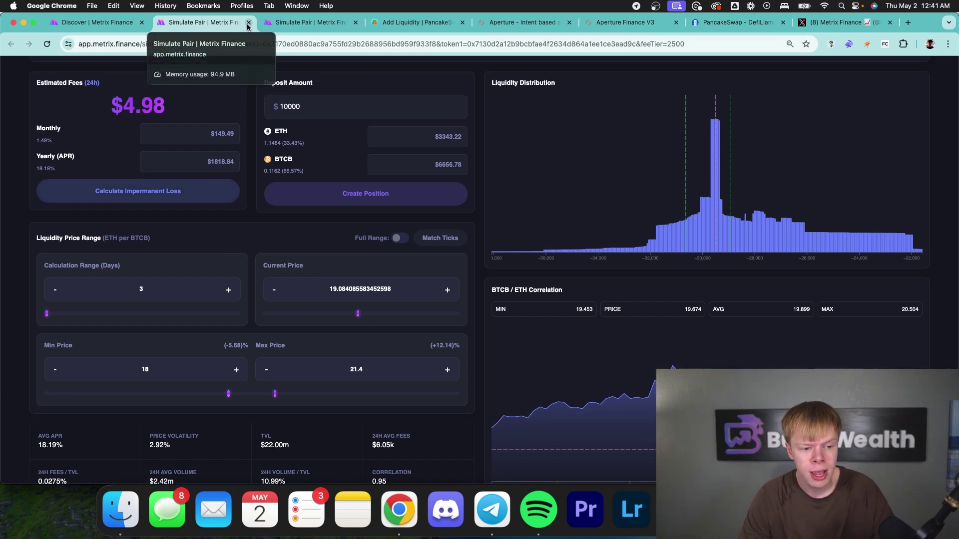
scroll(510, 92, up, 3)
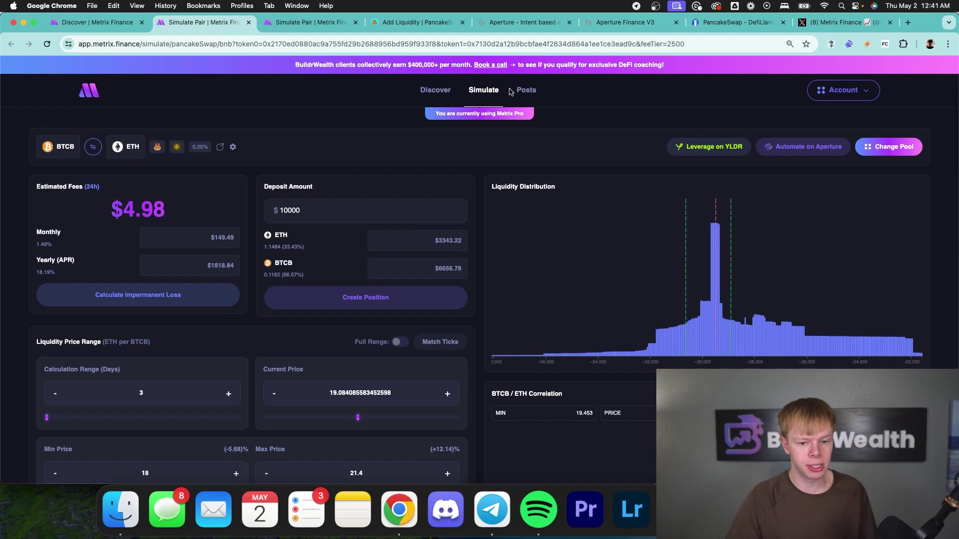
Step: Open the simulator in a new tab and go to the Pair comparison tool
right_click(484, 90)
click(500, 94)
click(307, 26)
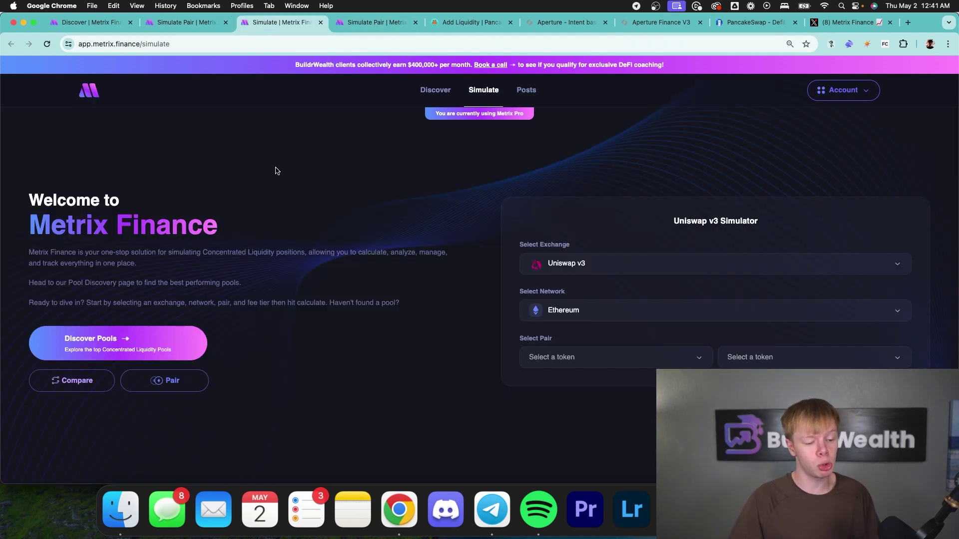
click(172, 389)
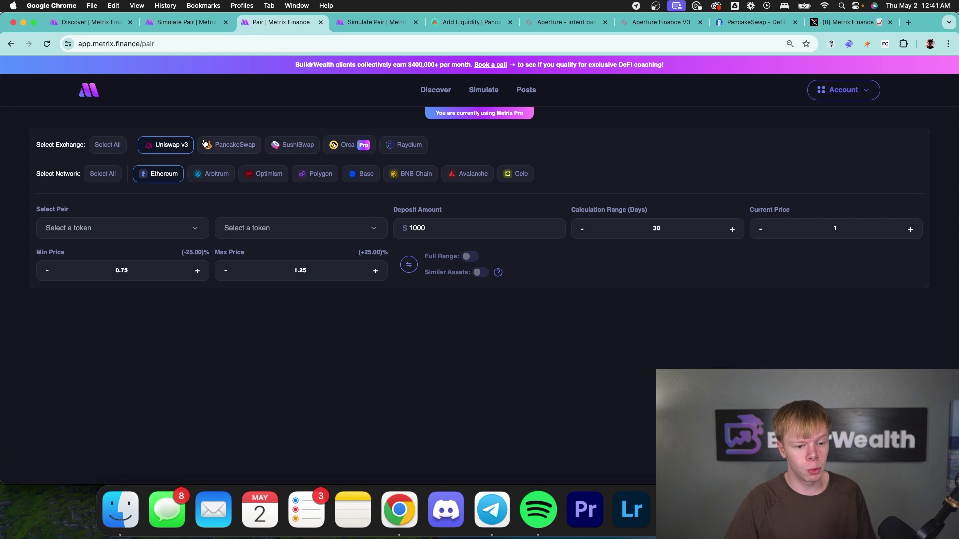
Step: Include all exchanges and networks, then exclude Orca, Raydium, SushiSwap and Celo
click(112, 150)
click(112, 174)
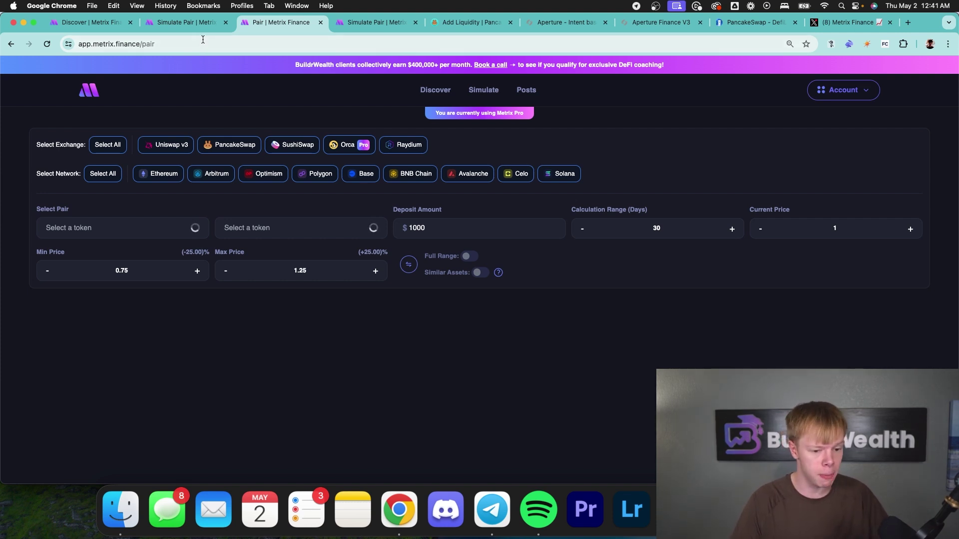
click(349, 152)
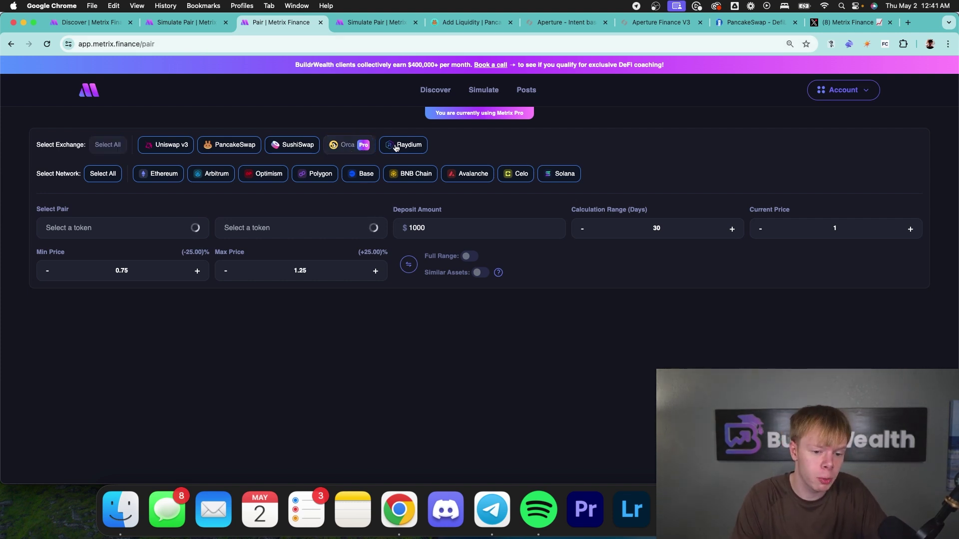
click(396, 147)
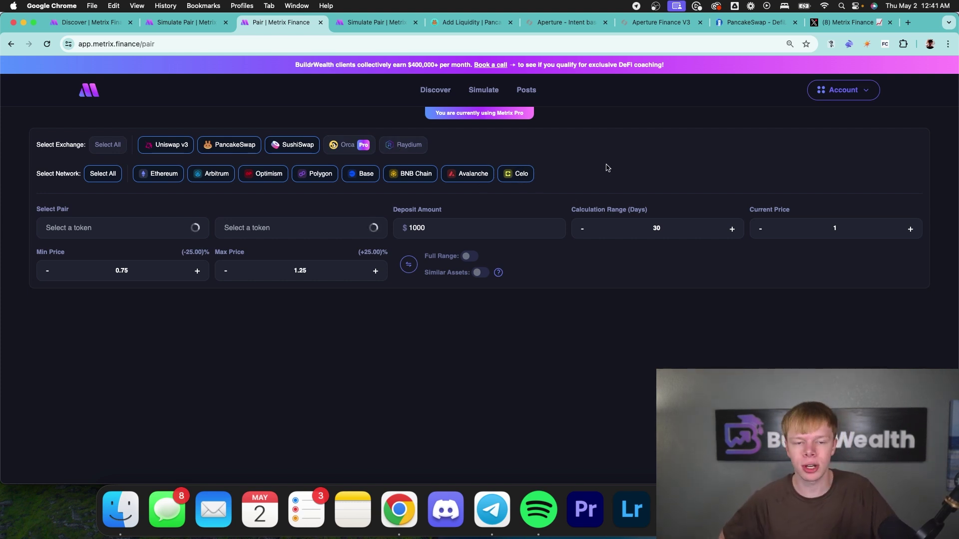
click(516, 175)
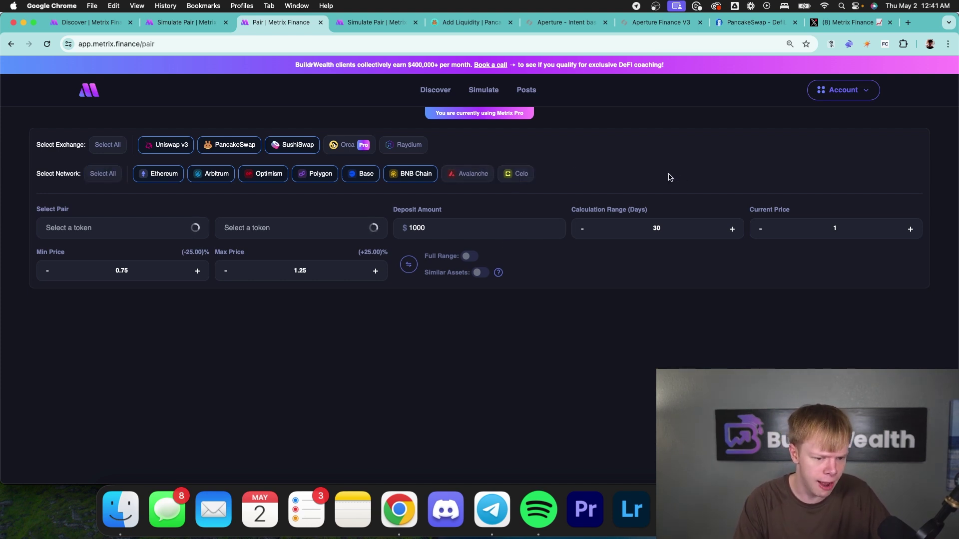
click(296, 146)
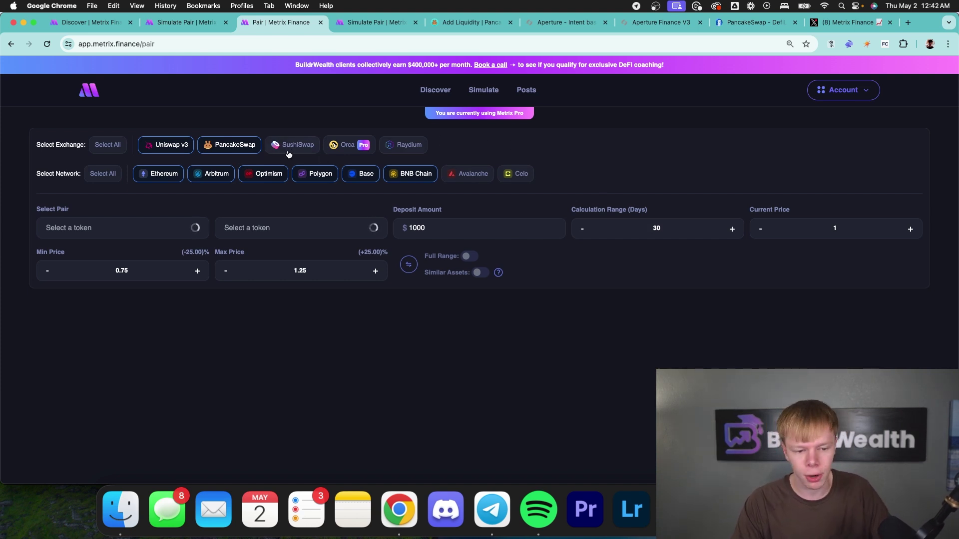
Step: Compare WETH/WBTC pools with Similar Assets switched on
click(193, 229)
click(168, 255)
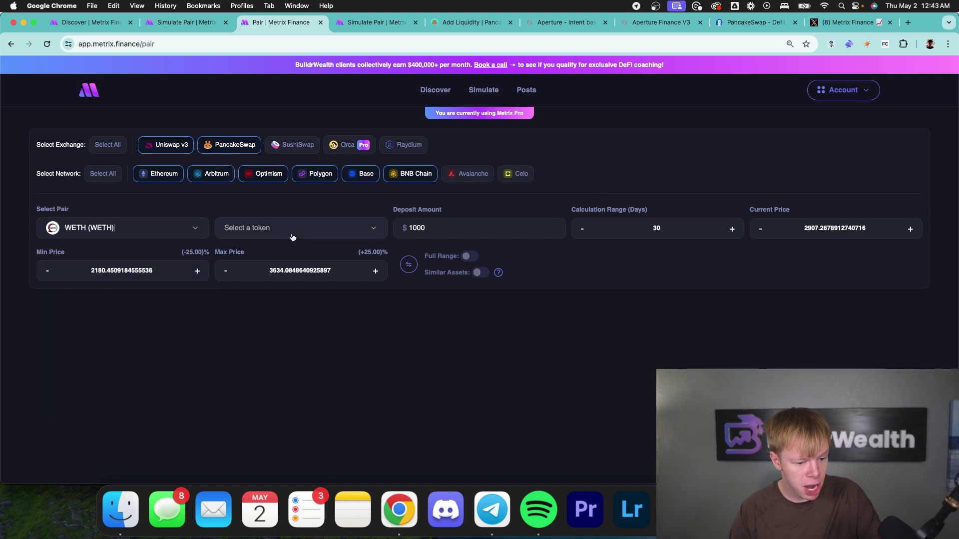
click(292, 237)
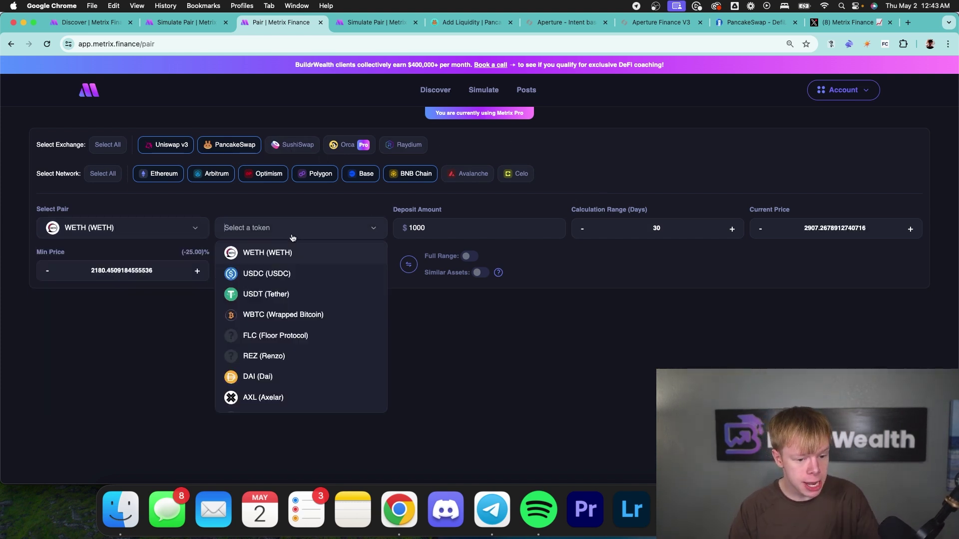
click(298, 314)
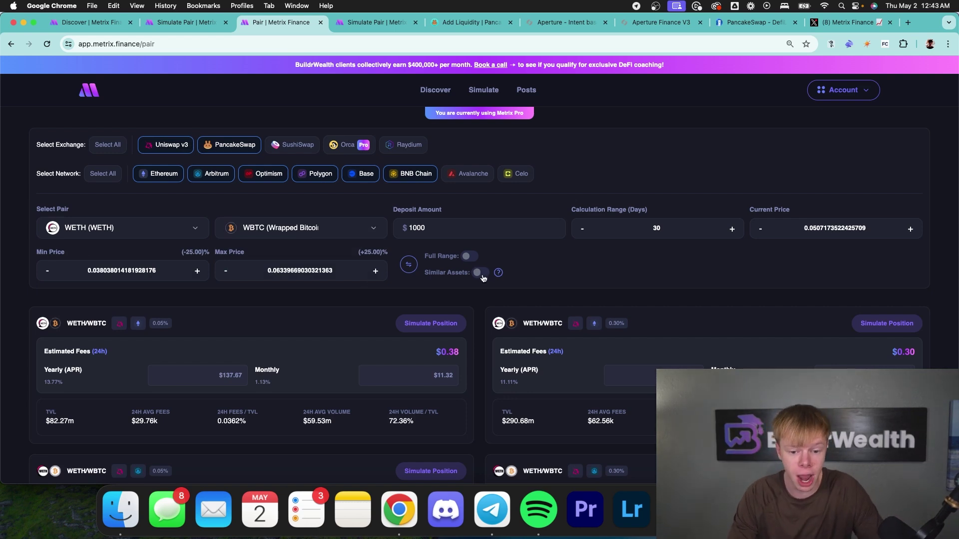
click(453, 274)
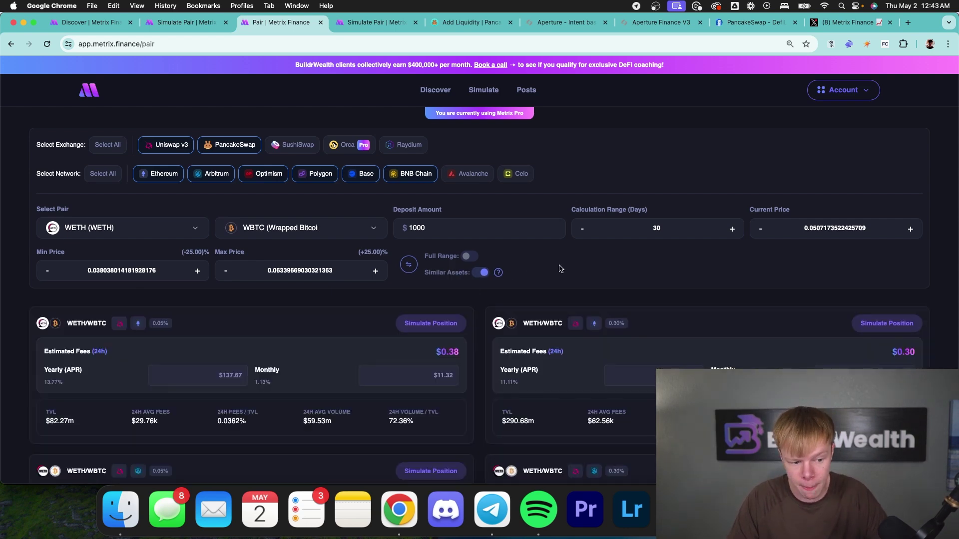
Step: Scroll through the pool results, marking the ETH/BTCB pool
scroll(560, 269, down, 7)
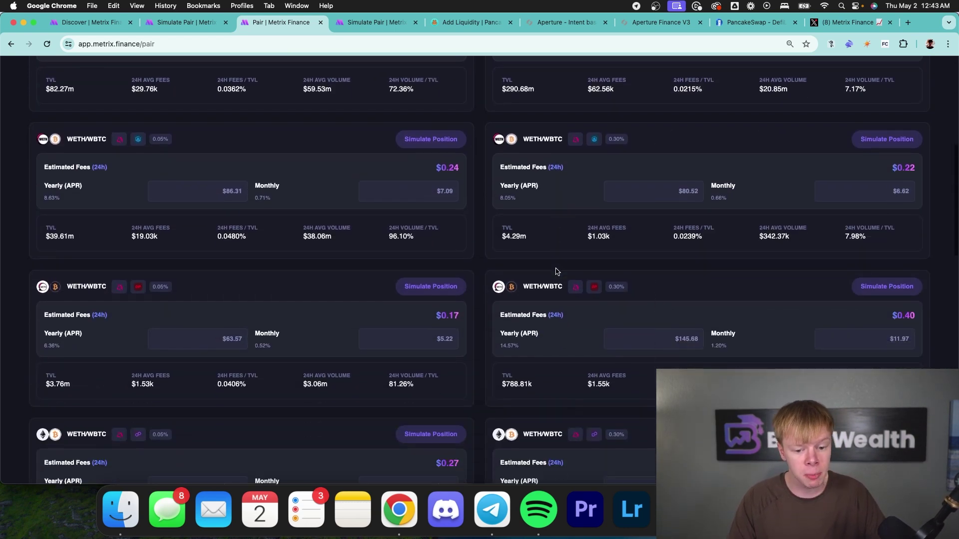
scroll(557, 271, down, 10)
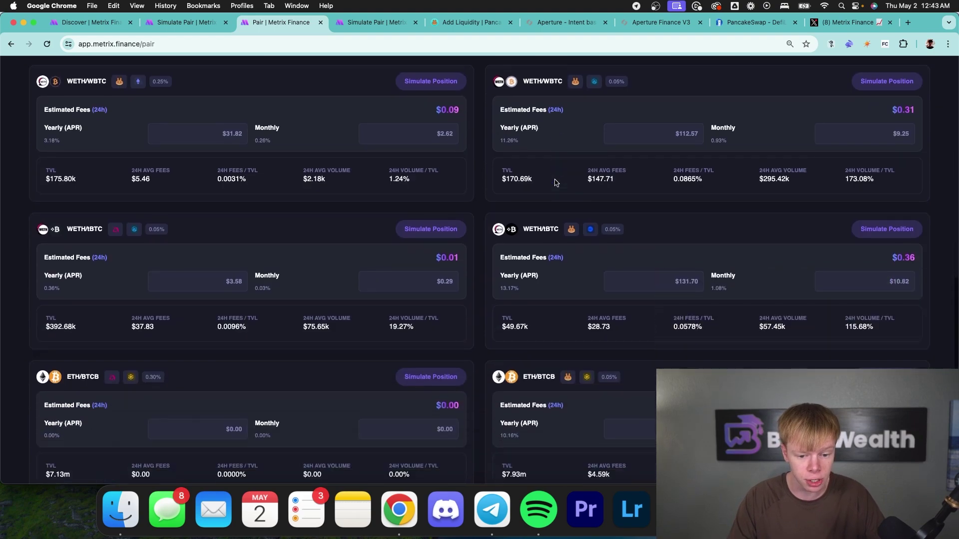
scroll(555, 181, down, 3)
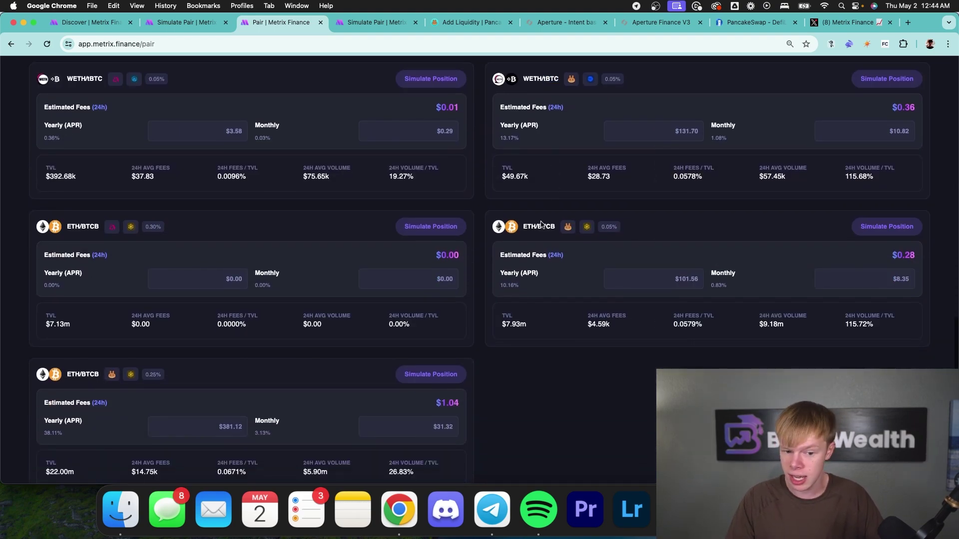
double_click(540, 226)
scroll(541, 223, up, 20)
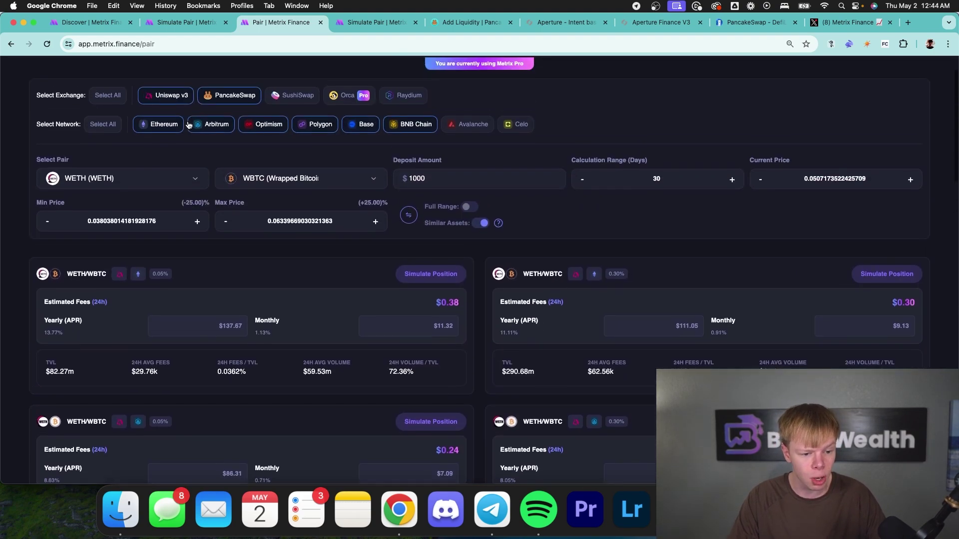
scroll(189, 125, up, 2)
Step: Back on the Pair page, reverse the pair to WBTC/WETH
click(181, 23)
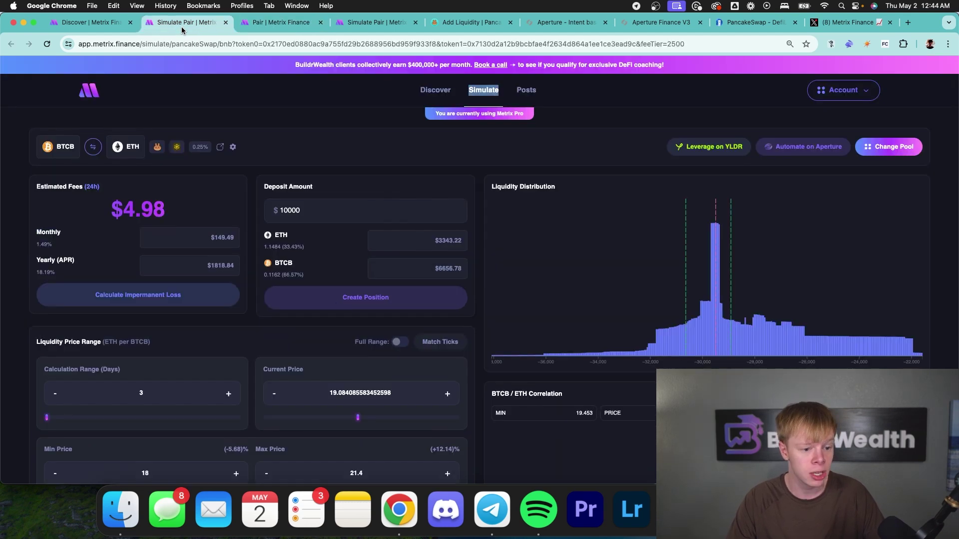
scroll(178, 247, down, 2)
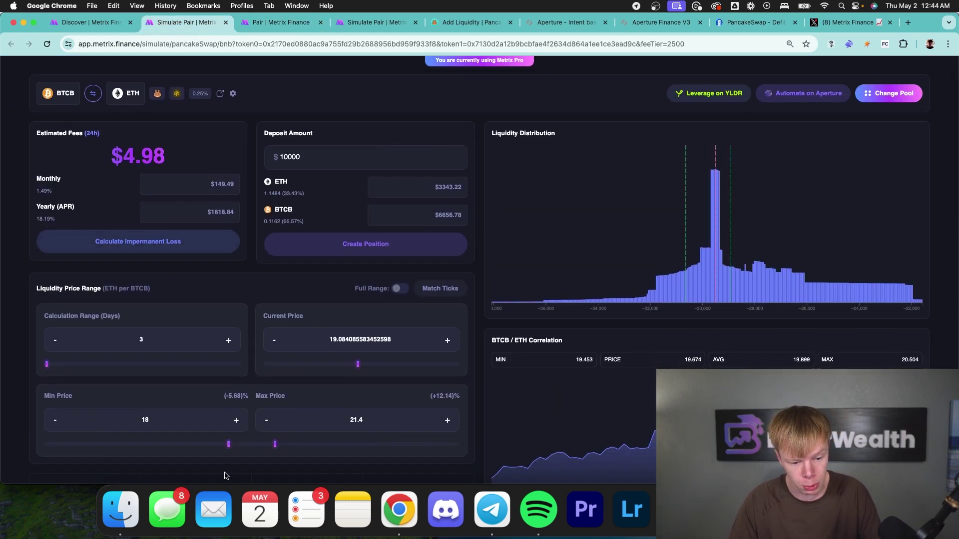
click(275, 25)
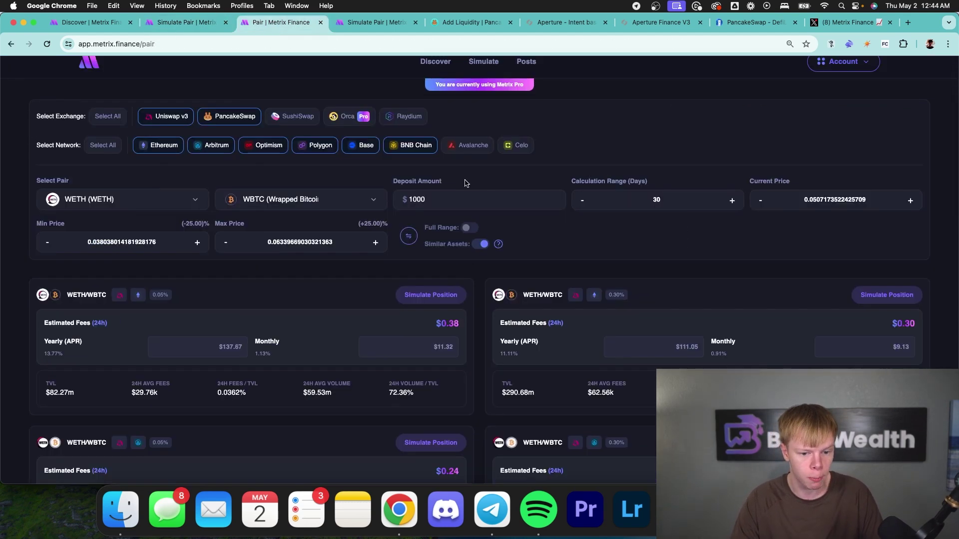
click(408, 237)
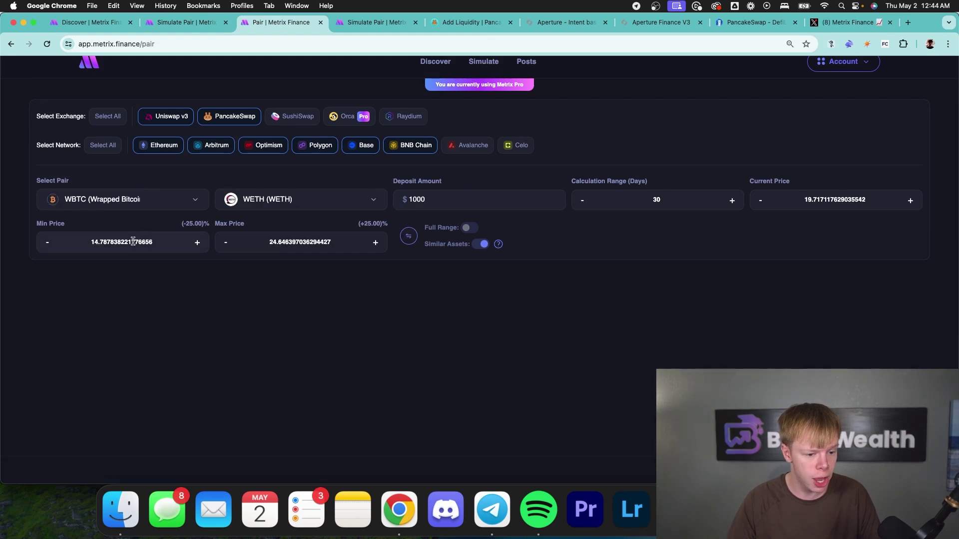
Step: Set Min Price 18, Max Price 21.4 and a 3-day calculation range
triple_click(133, 243)
text(18)
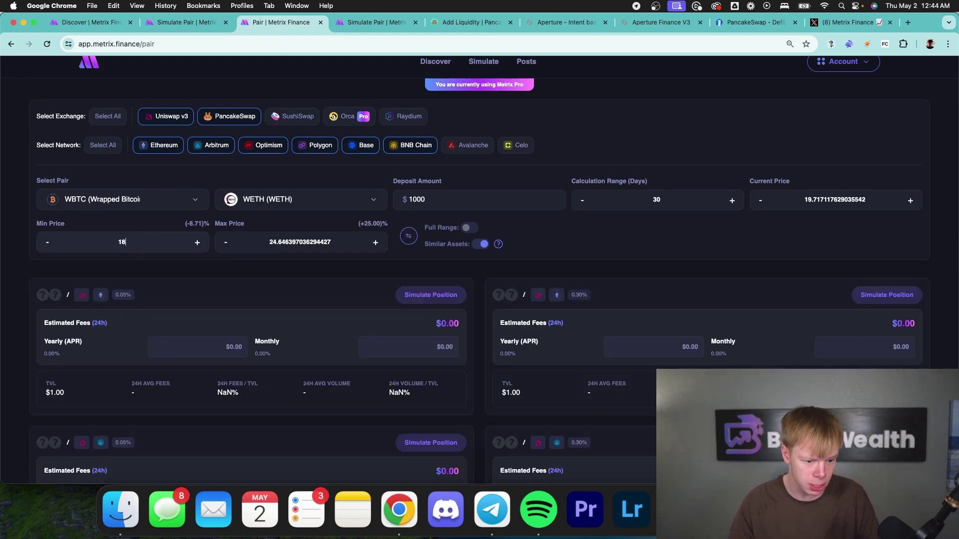
triple_click(271, 243)
text(21.4)
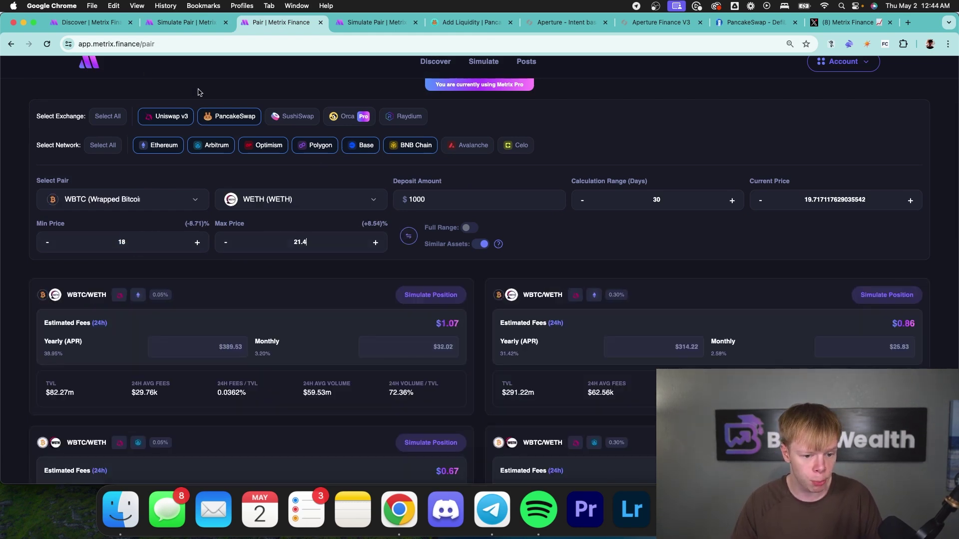
click(678, 199)
key(BackSpace)
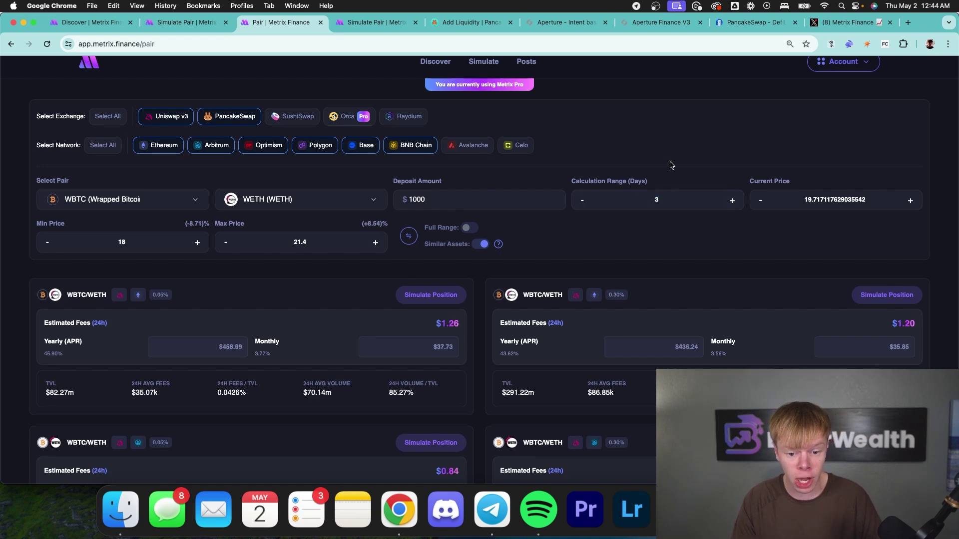
Step: Copy the simulation's current price 19.084085583452598 into the Pair tool's current price
click(215, 23)
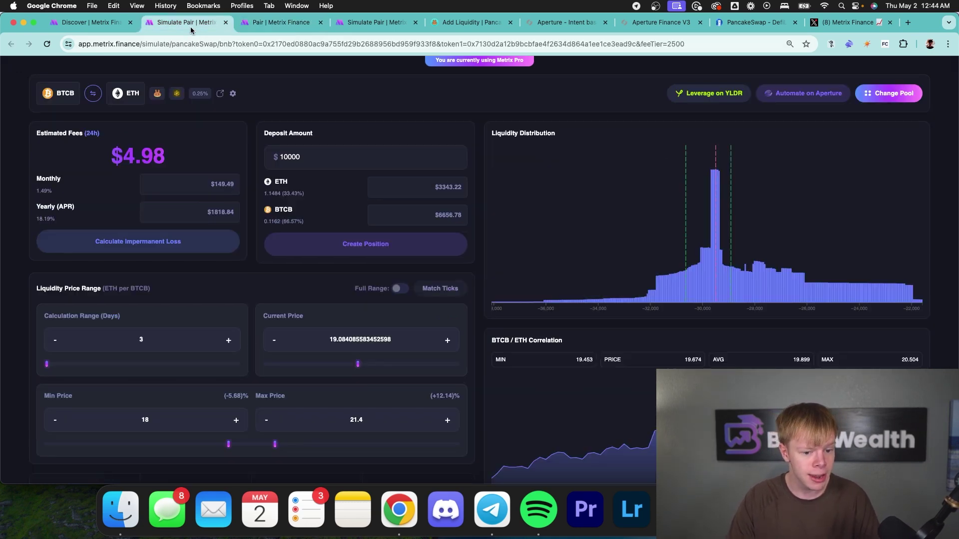
triple_click(361, 339)
key(super+c)
click(265, 29)
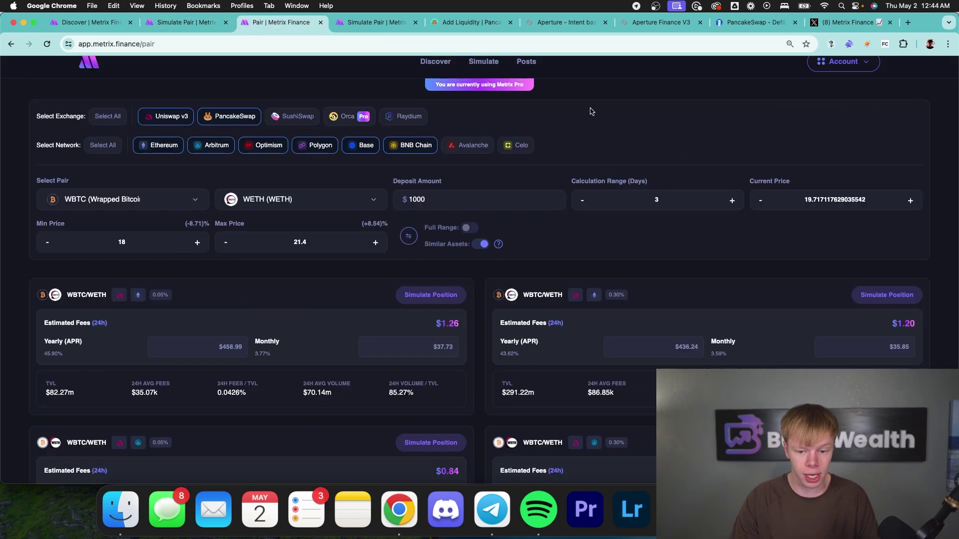
triple_click(817, 196)
key(super+v)
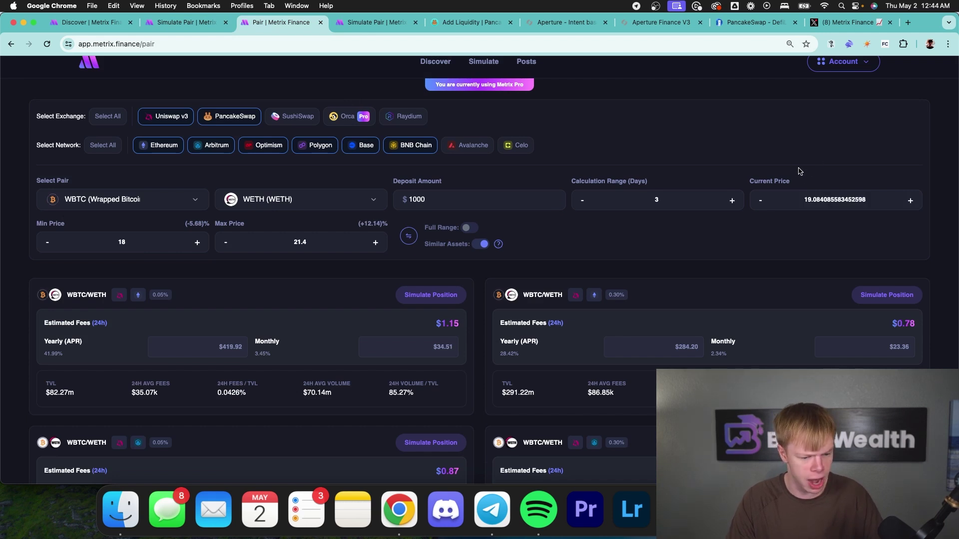
Step: Review the pool cards, marking the 41.99% and 28.42% APRs
scroll(764, 157, down, 2)
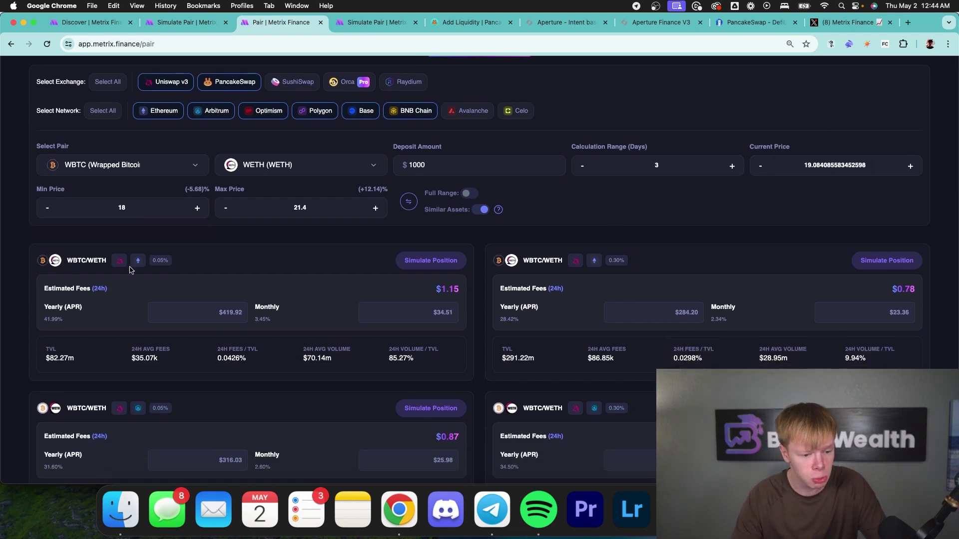
scroll(151, 281, down, 2)
scroll(152, 281, down, 1)
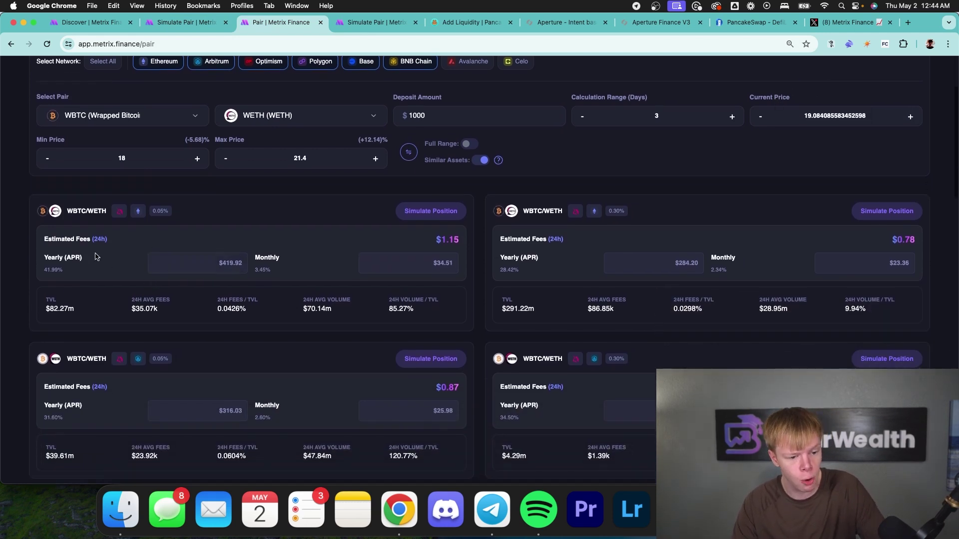
scroll(670, 271, down, 3)
drag(500, 212, 521, 213)
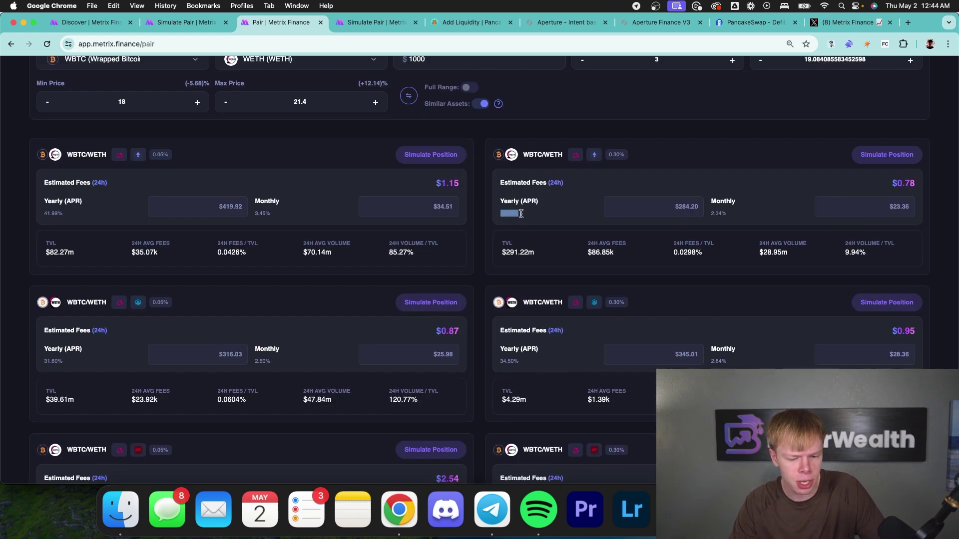
scroll(527, 217, down, 3)
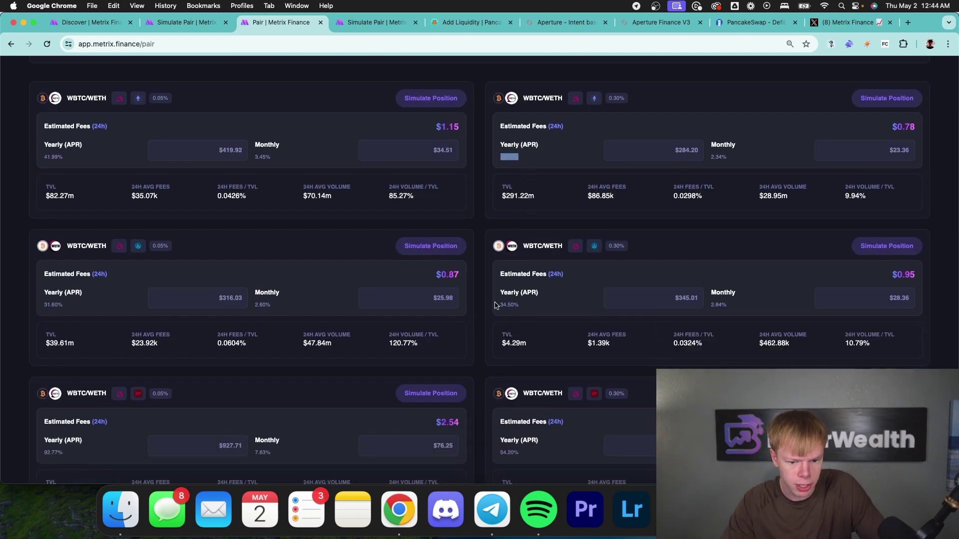
scroll(502, 304, down, 5)
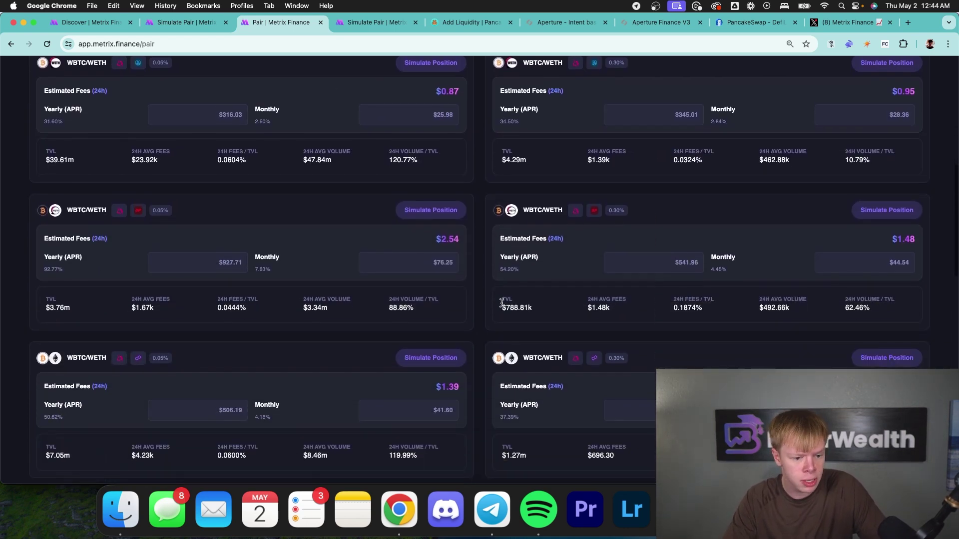
scroll(502, 303, down, 4)
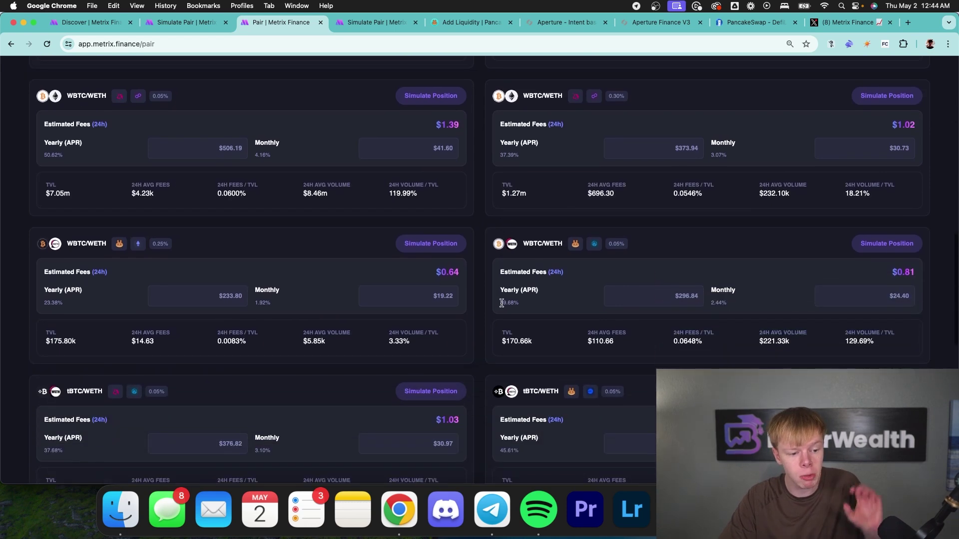
scroll(505, 302, down, 3)
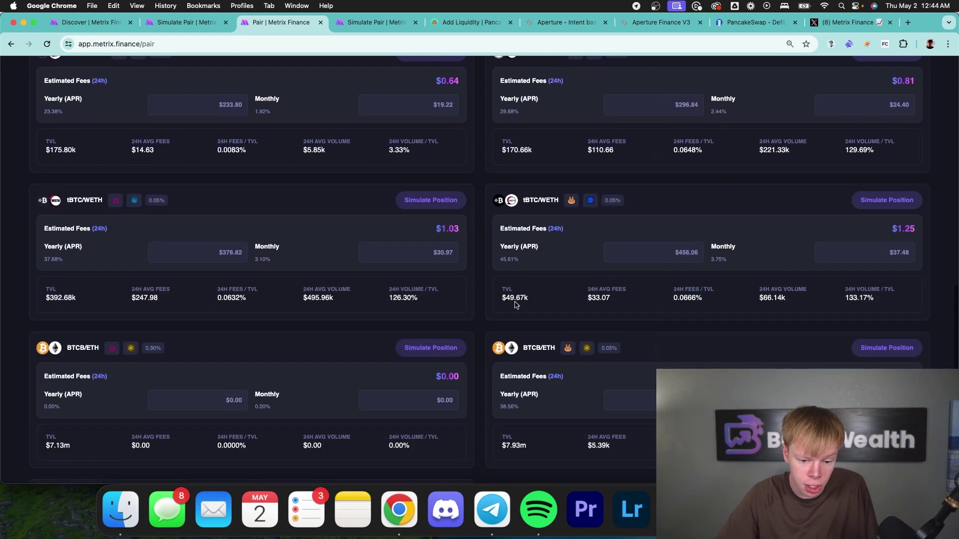
scroll(515, 304, up, 4)
scroll(518, 305, up, 6)
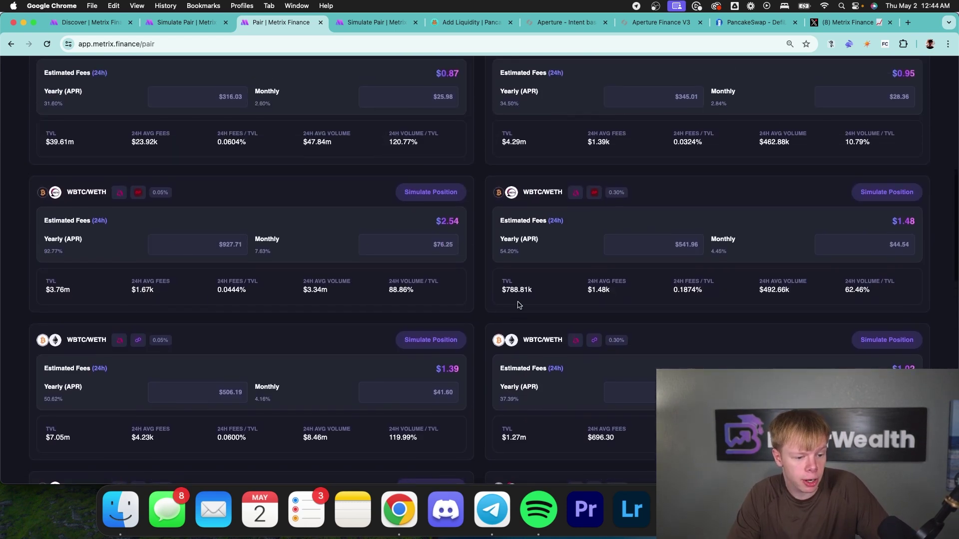
scroll(518, 305, up, 4)
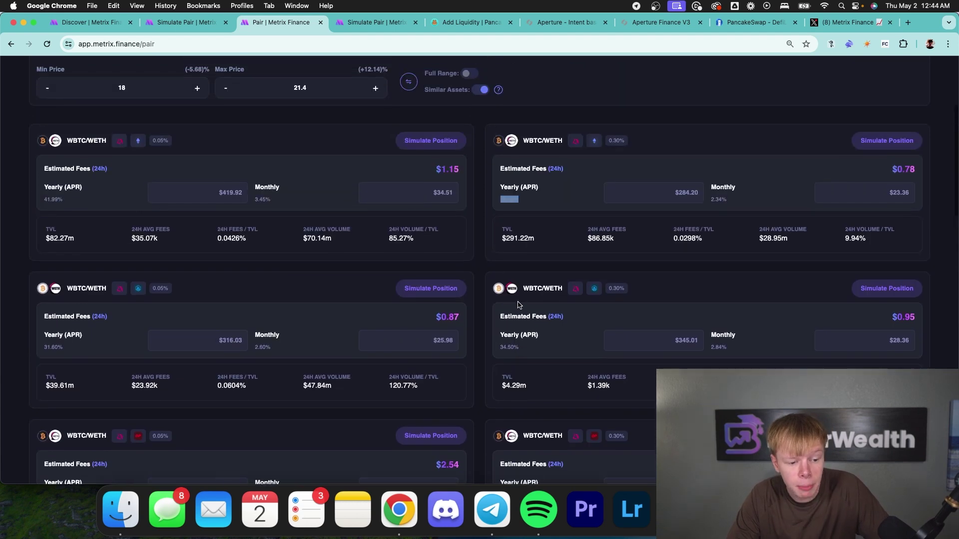
double_click(52, 230)
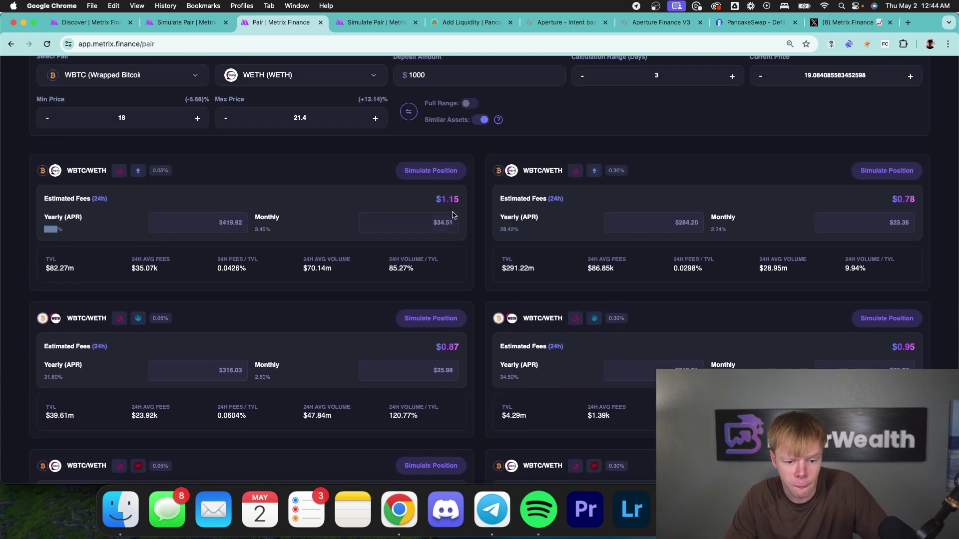
double_click(503, 230)
Step: Compare the 0.05% pool's 38.56% APR with the 0.25% pool's 18.20% APR
scroll(503, 231, down, 20)
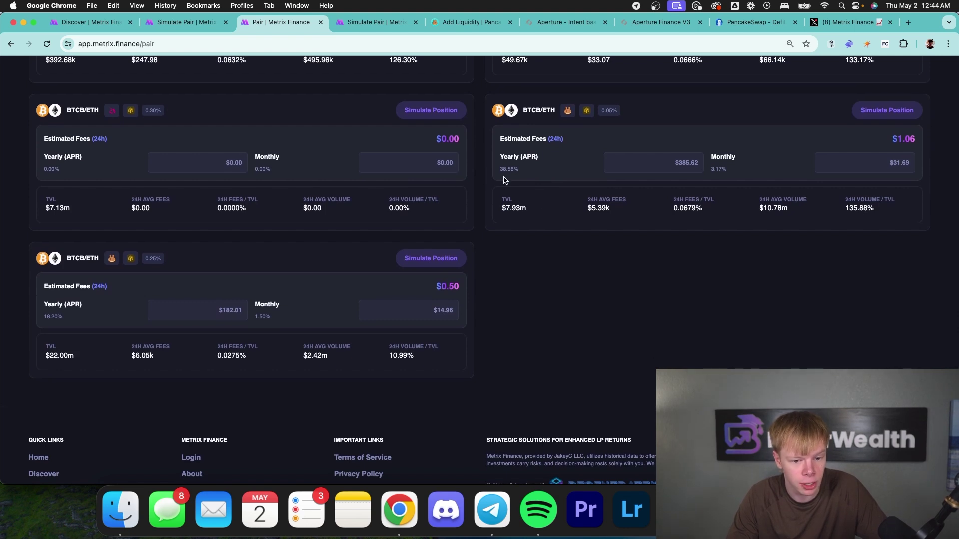
double_click(507, 169)
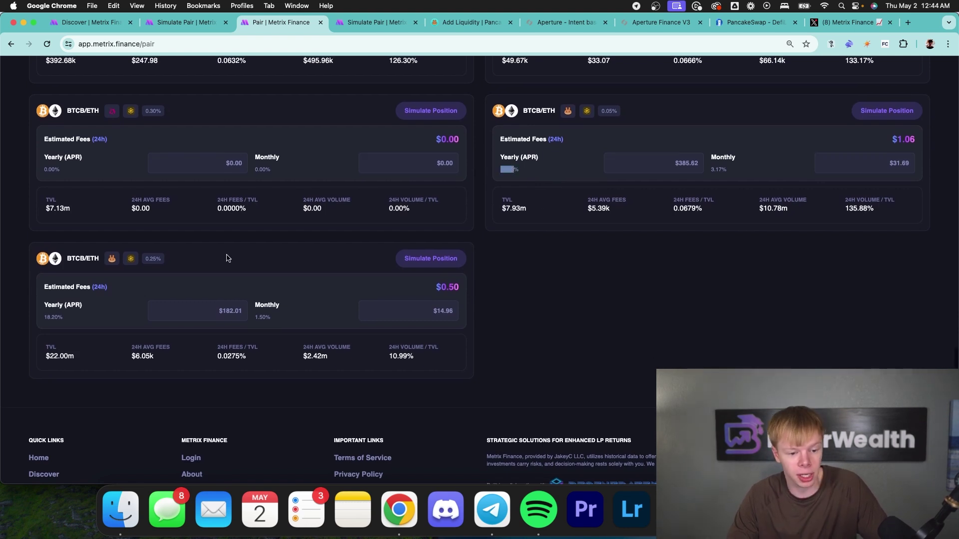
double_click(52, 317)
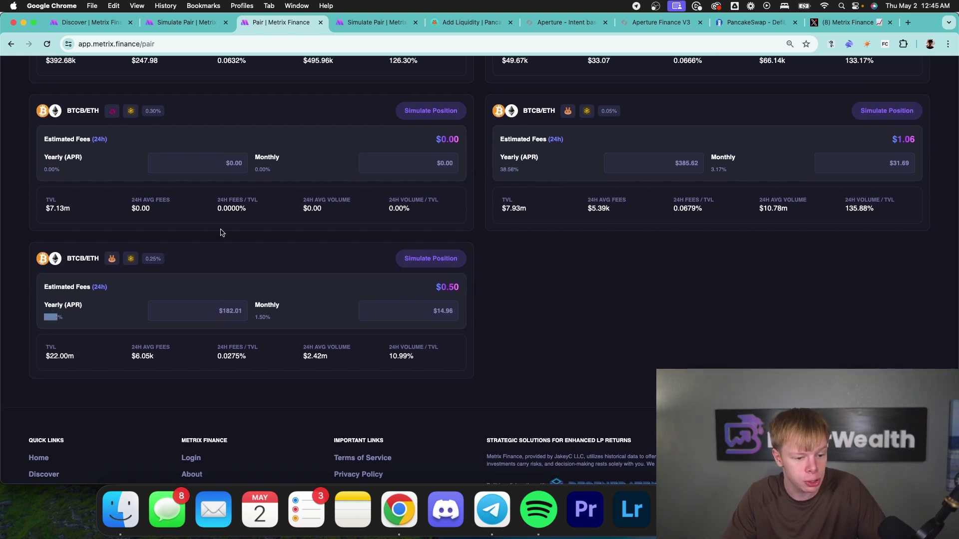
click(555, 294)
scroll(555, 293, down, 1)
scroll(813, 215, up, 3)
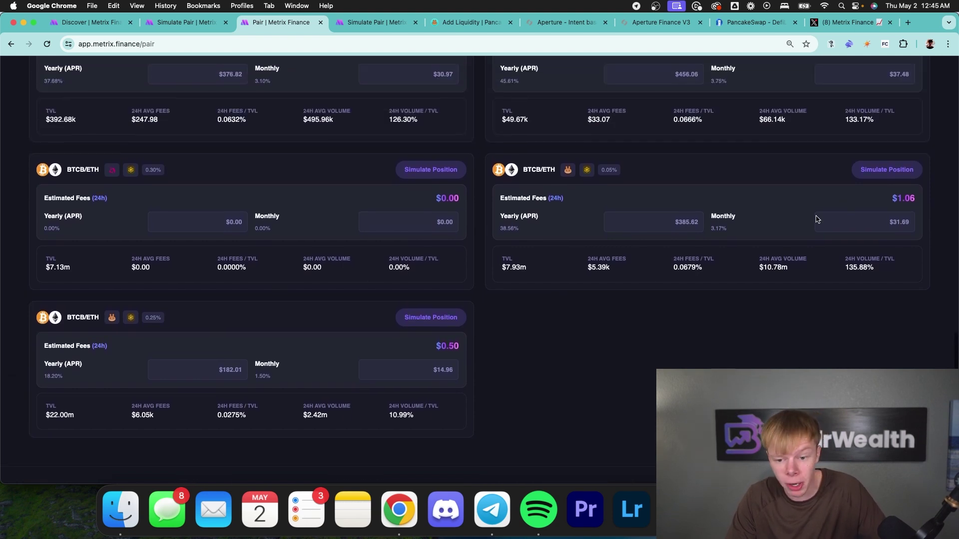
Step: Open a pool simulation in a new tab and review the 0.30% and 0.05% pool APRs
super+click(872, 175)
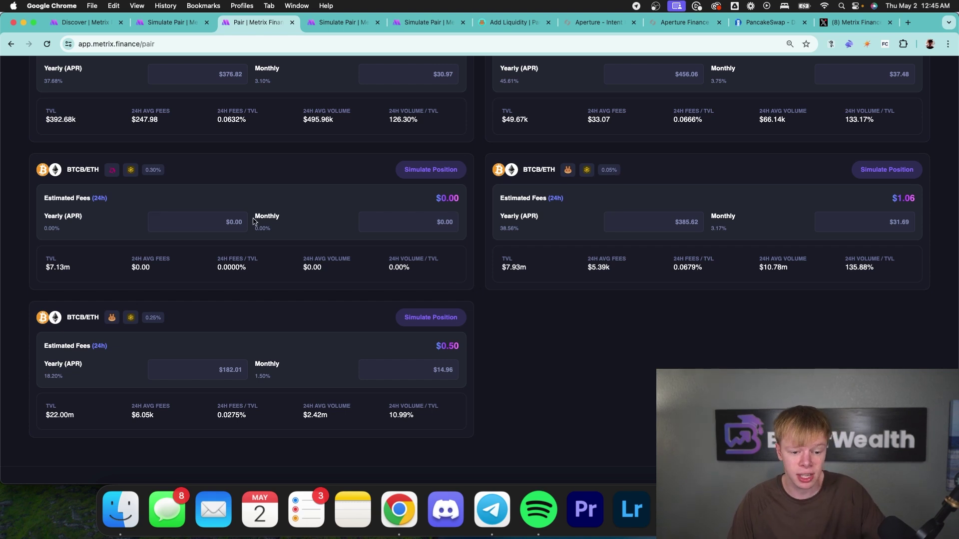
triple_click(54, 217)
double_click(218, 224)
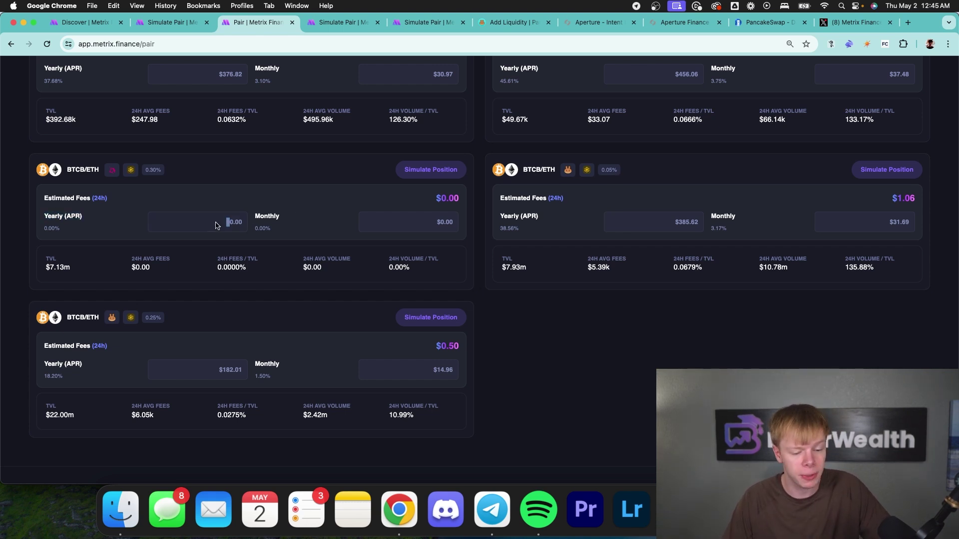
click(216, 226)
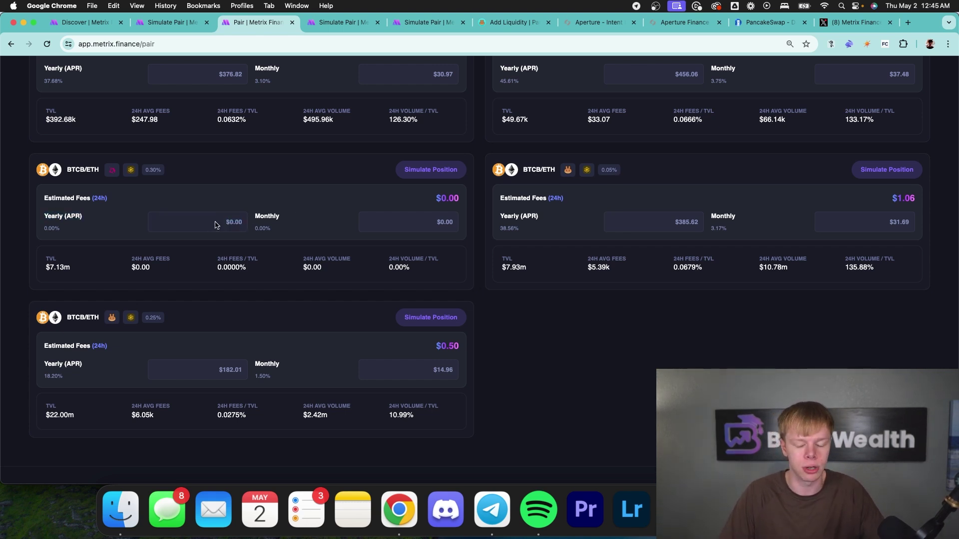
double_click(510, 229)
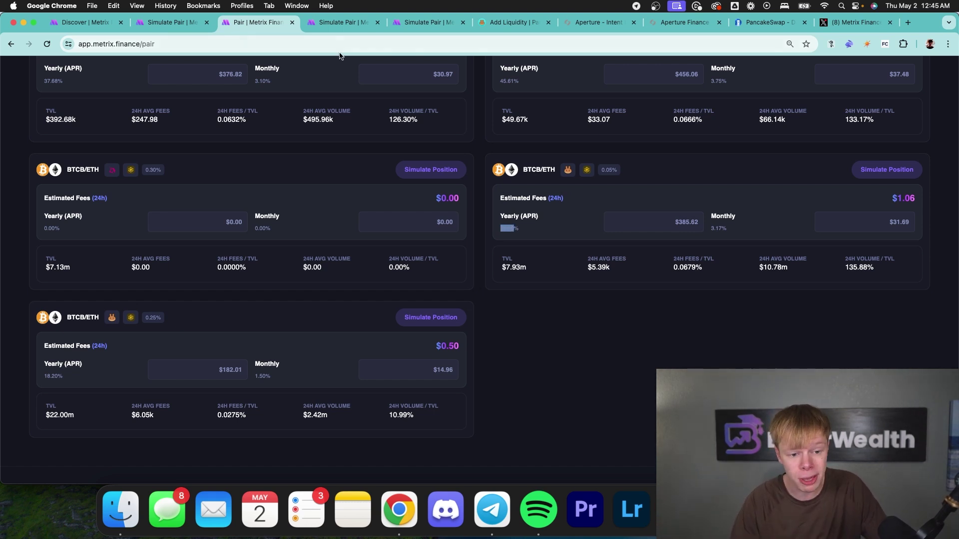
scroll(336, 154, up, 15)
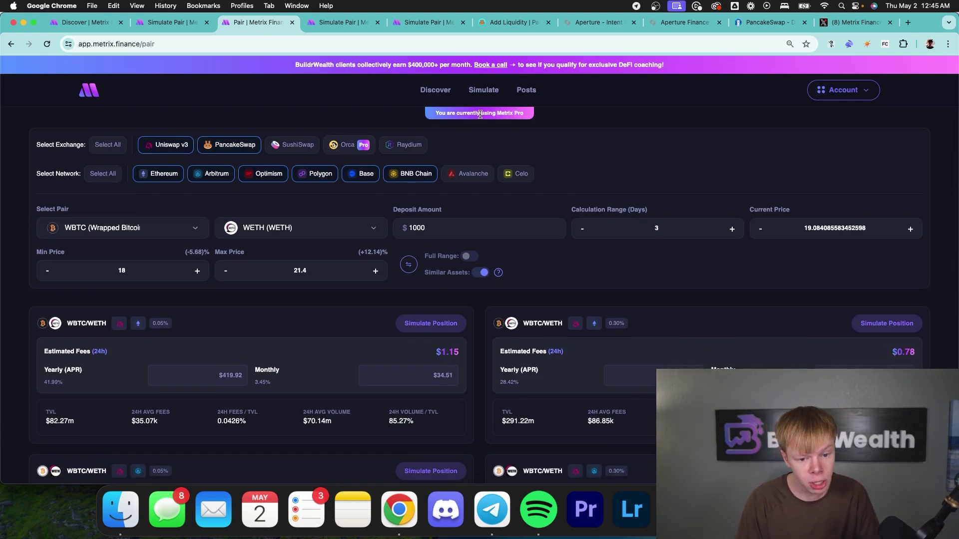
Step: Configure the simulator for PancakeSwap on BNB Chain with tokens BTCB and ETH
click(475, 92)
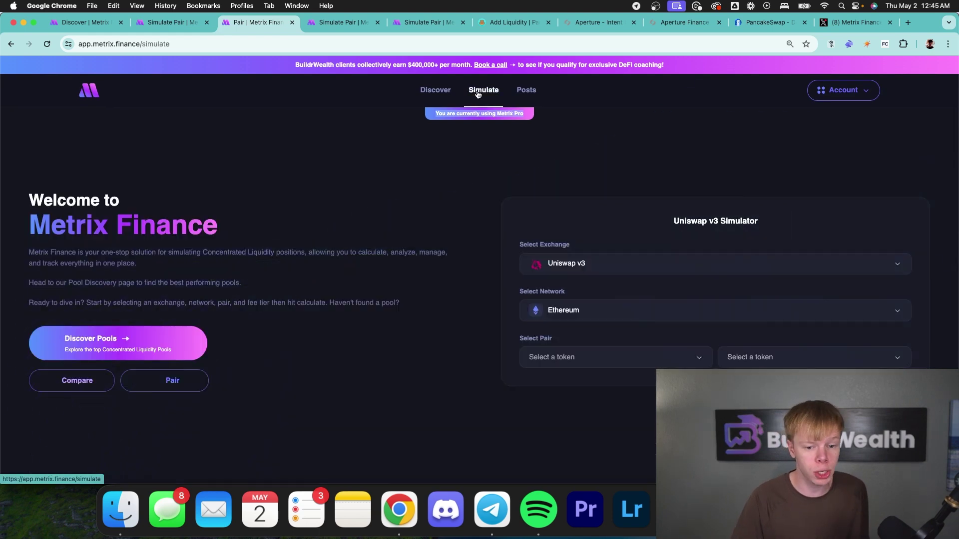
click(603, 267)
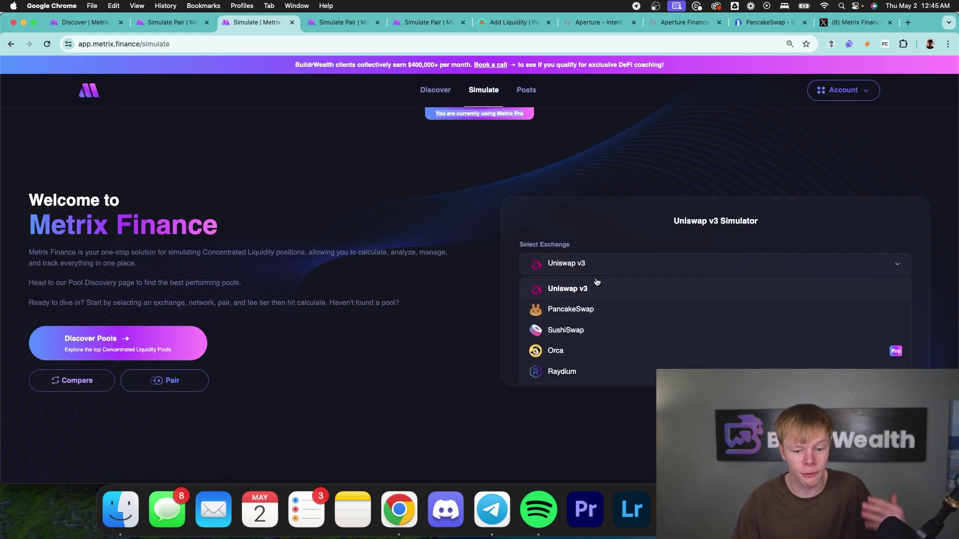
click(594, 314)
click(594, 307)
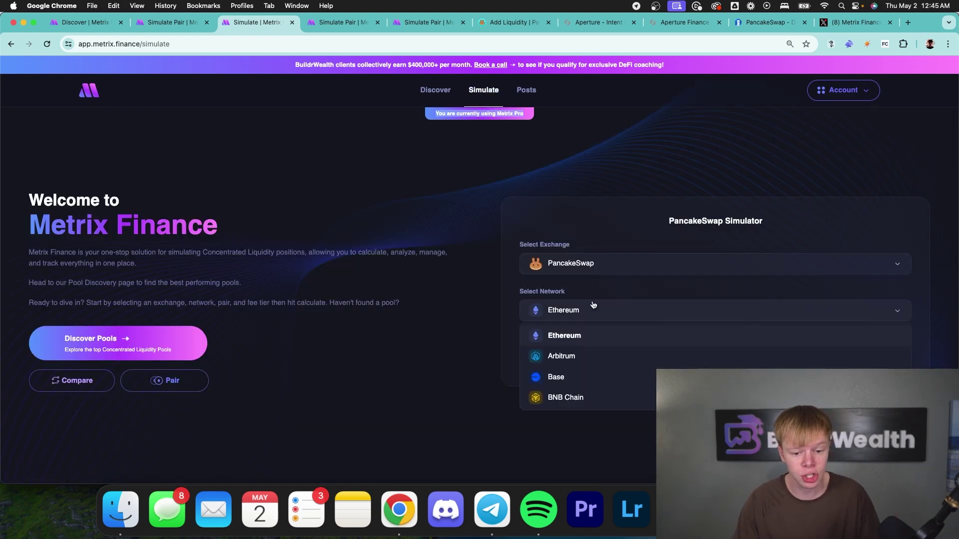
click(585, 401)
click(573, 355)
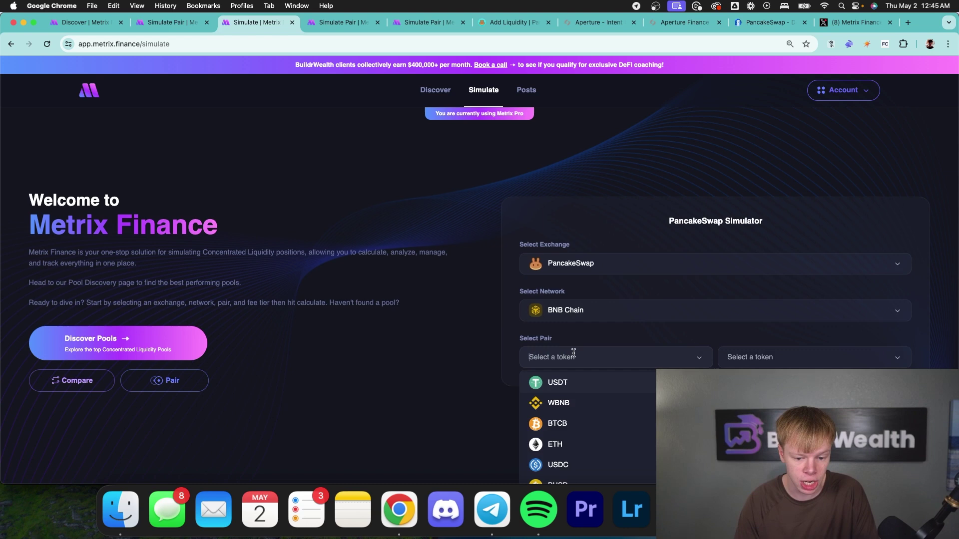
click(584, 425)
click(799, 400)
scroll(823, 261, down, 3)
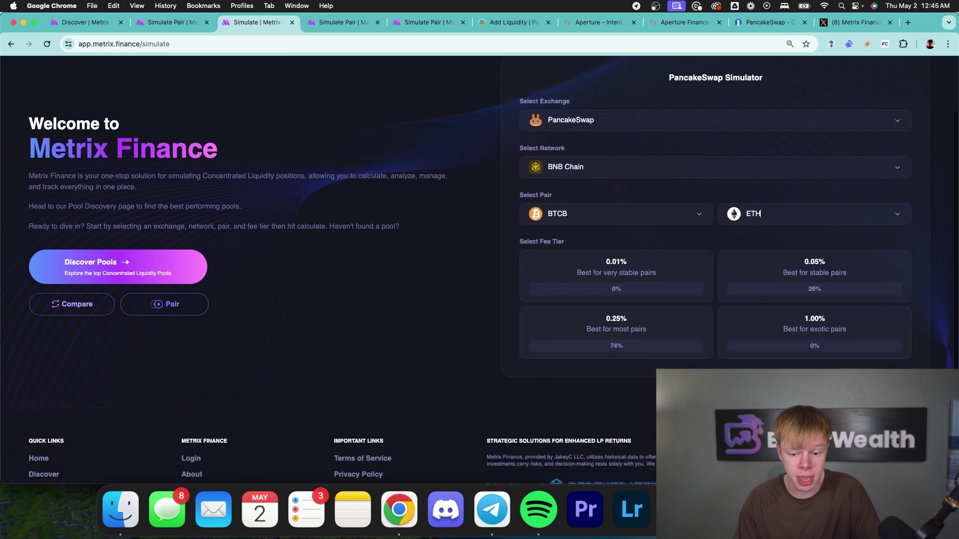
scroll(823, 261, down, 3)
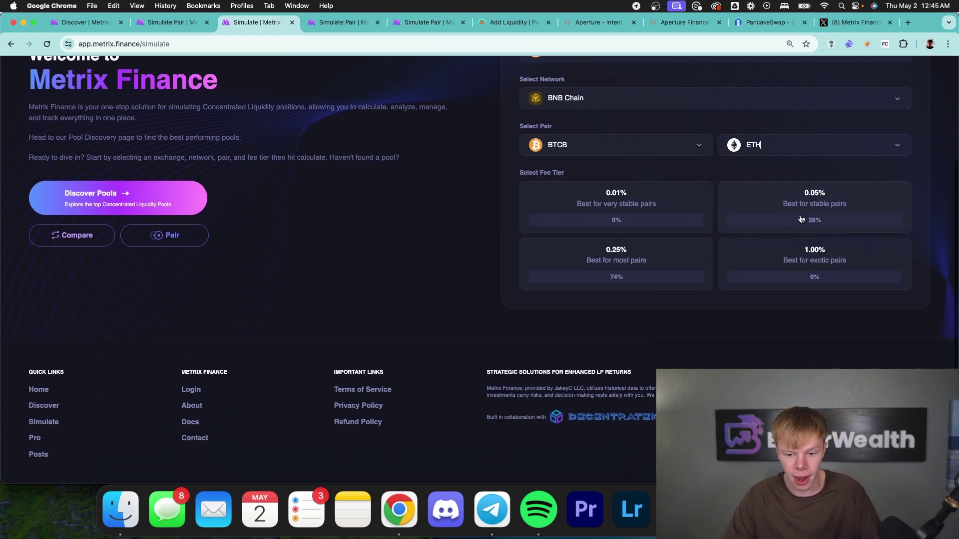
Step: Pick the 0.25% fee tier, then open the FET/WBNB position's Rebalance view in Aperture
click(626, 267)
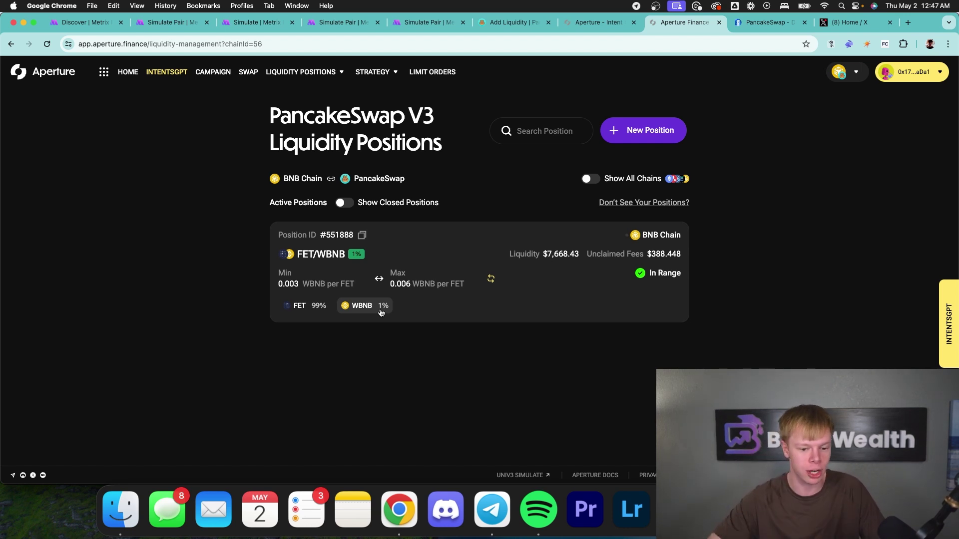
click(495, 311)
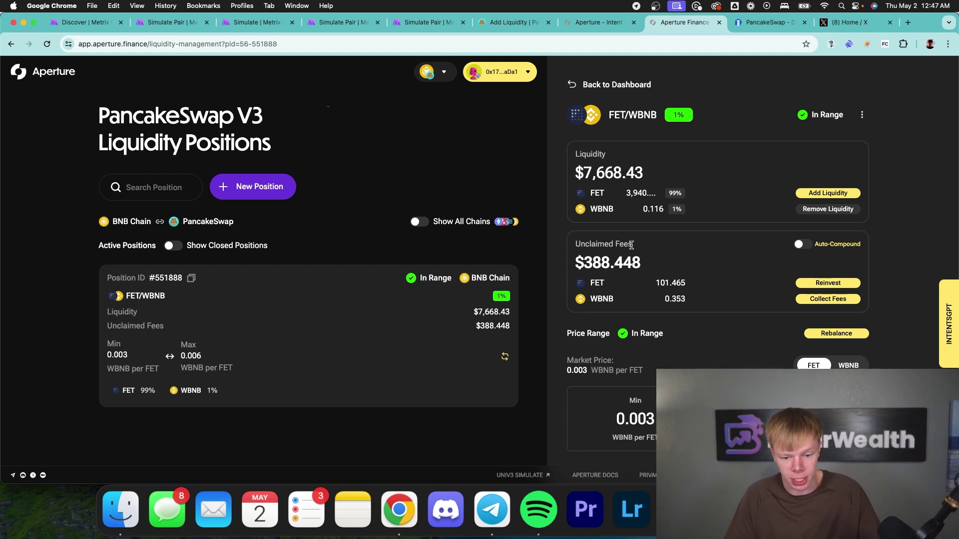
scroll(632, 245, down, 5)
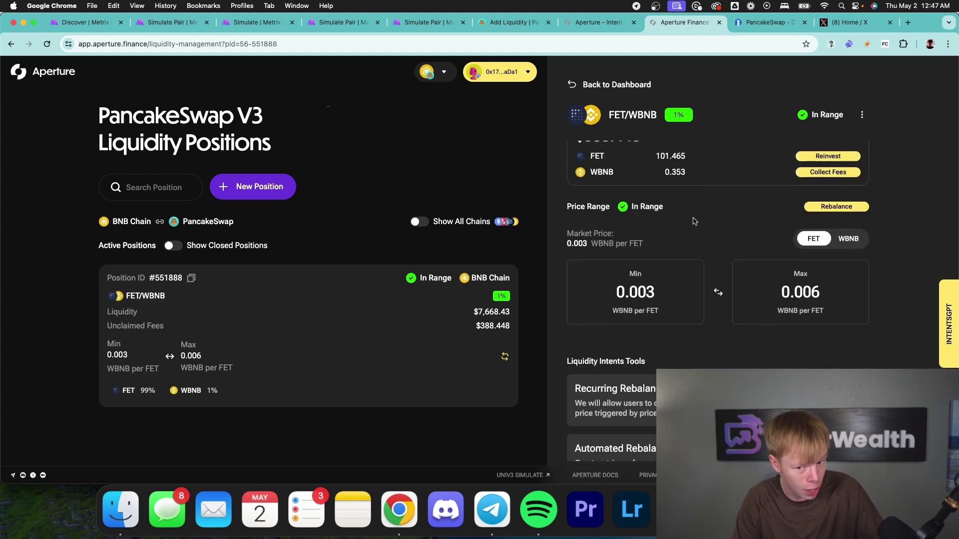
scroll(694, 221, up, 4)
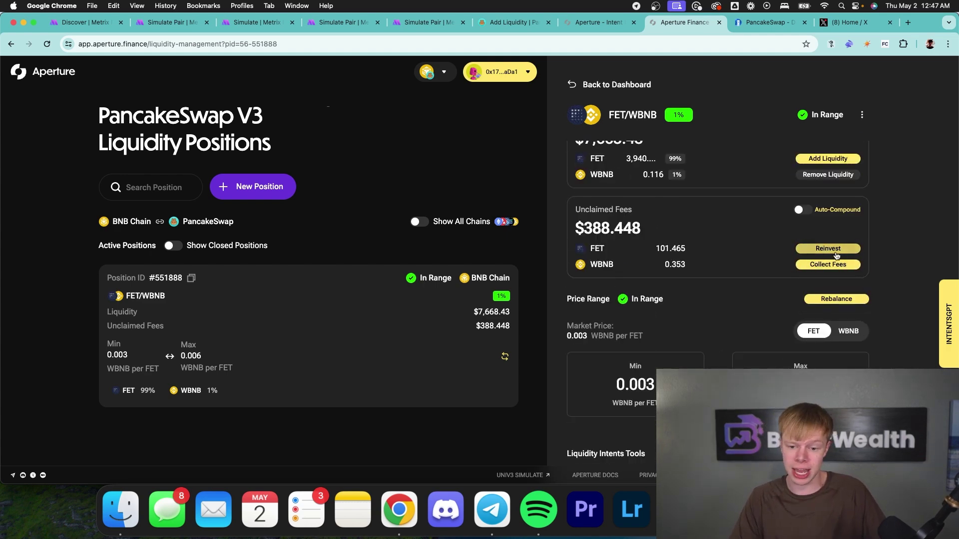
scroll(837, 255, up, 1)
Step: Start rebalancing the FET/WBNB position with a minimum price of 0.00335 WBNB per FET
click(845, 334)
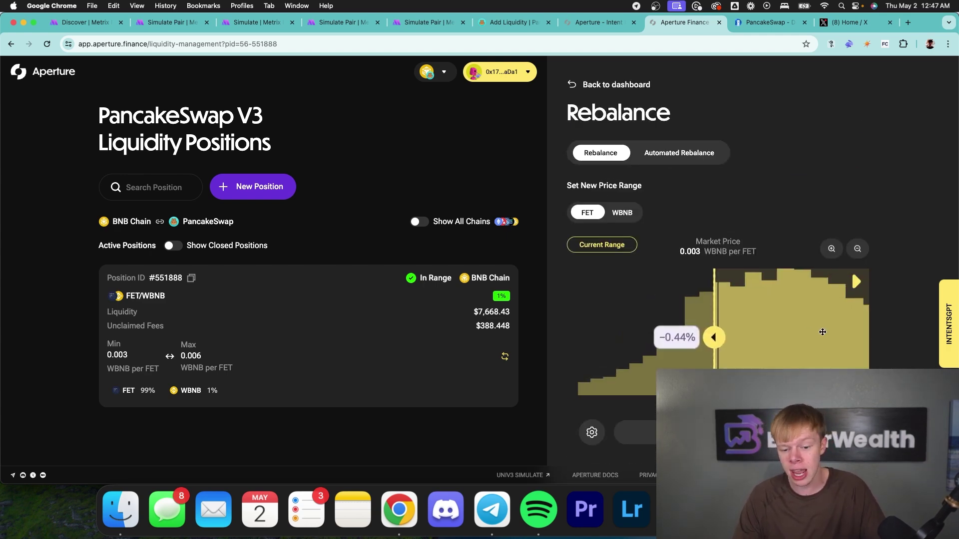
scroll(823, 332, down, 3)
click(634, 313)
double_click(634, 313)
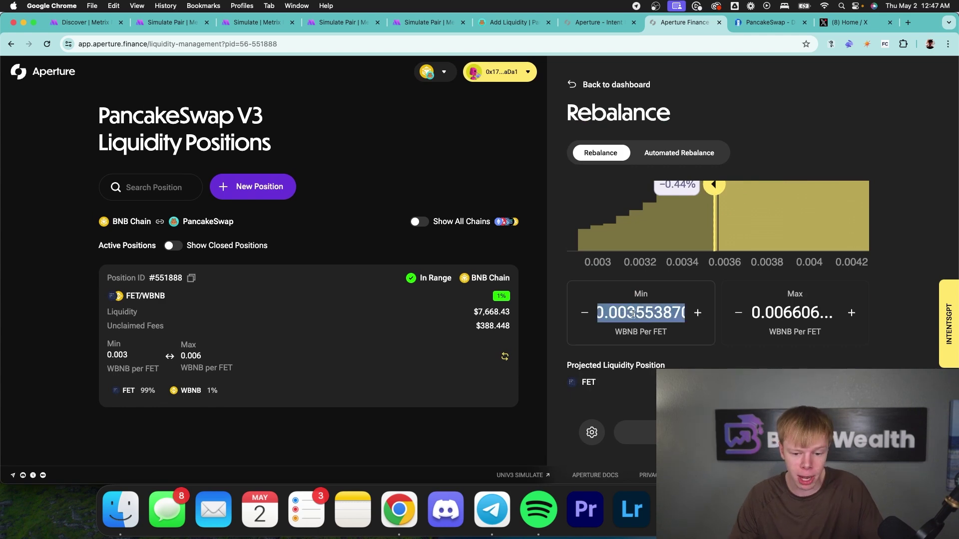
text(0.00335)
key(Return)
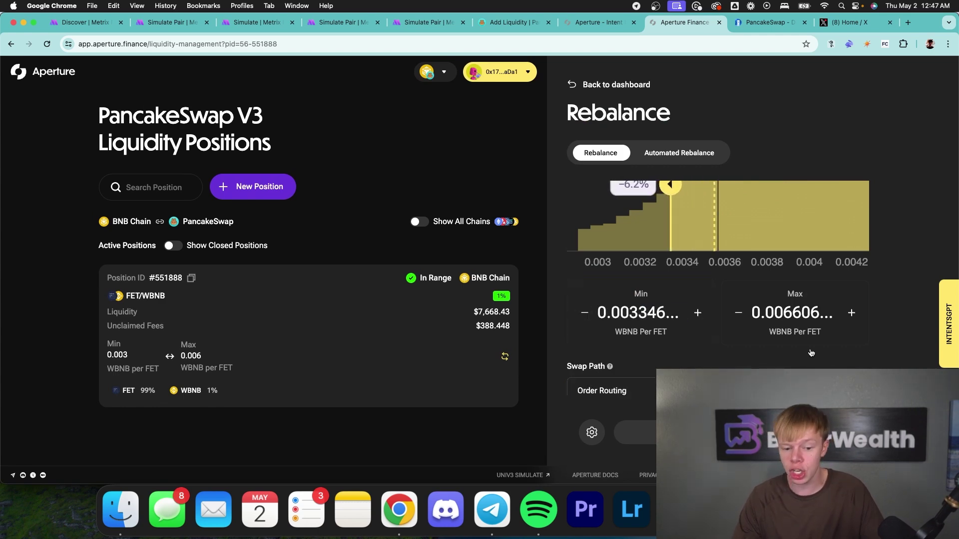
Step: Check the projected 89% FET / 11% WBNB split, glance at the PancakeSwap and Aperture pages, and return
scroll(798, 331, down, 3)
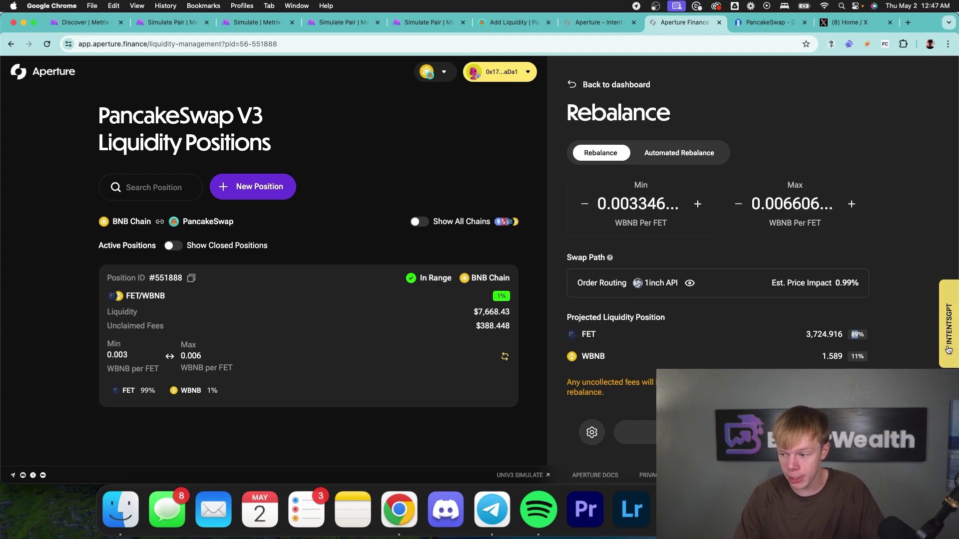
drag(866, 357, 859, 358)
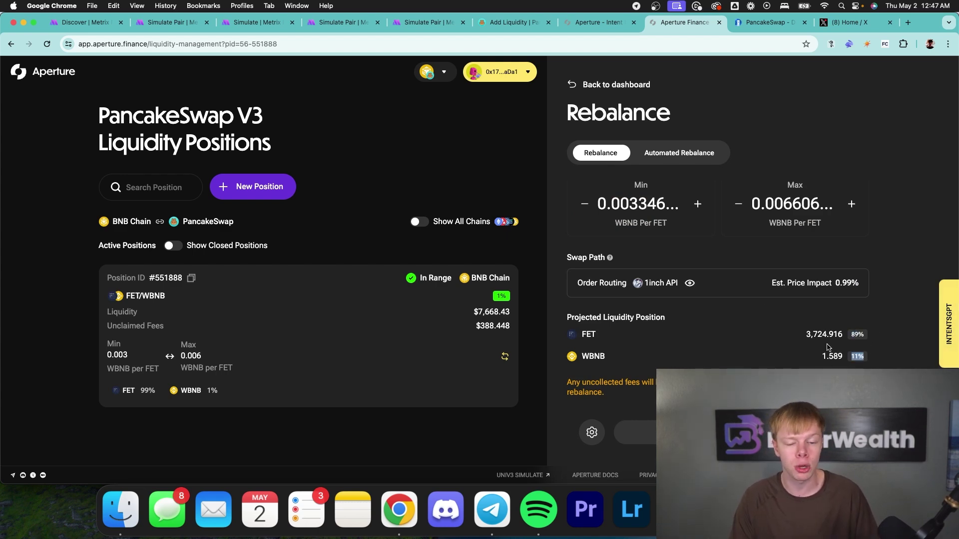
click(491, 28)
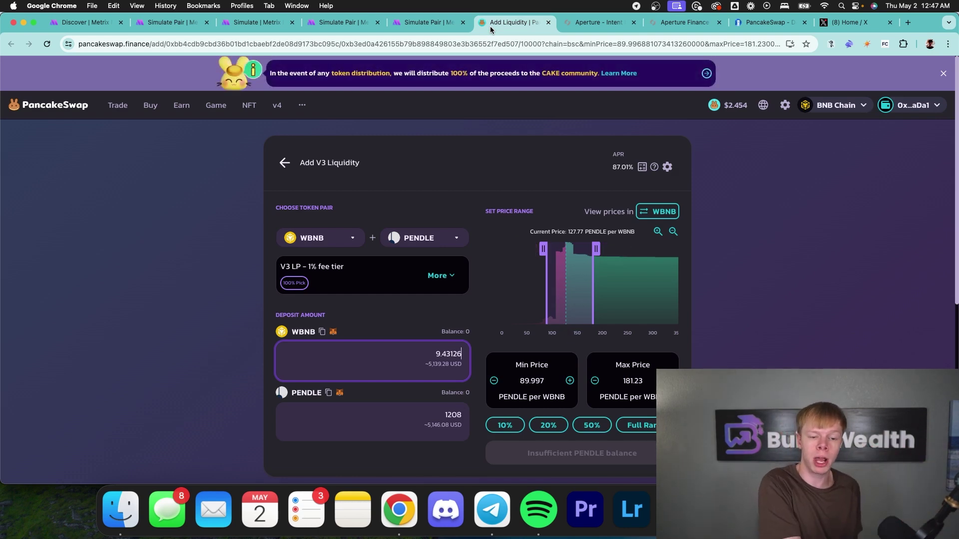
click(600, 23)
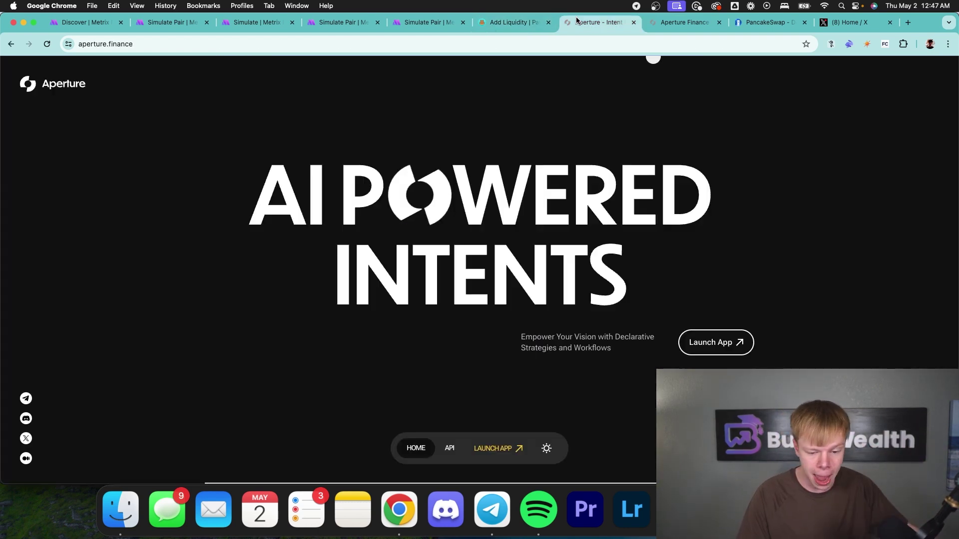
click(663, 26)
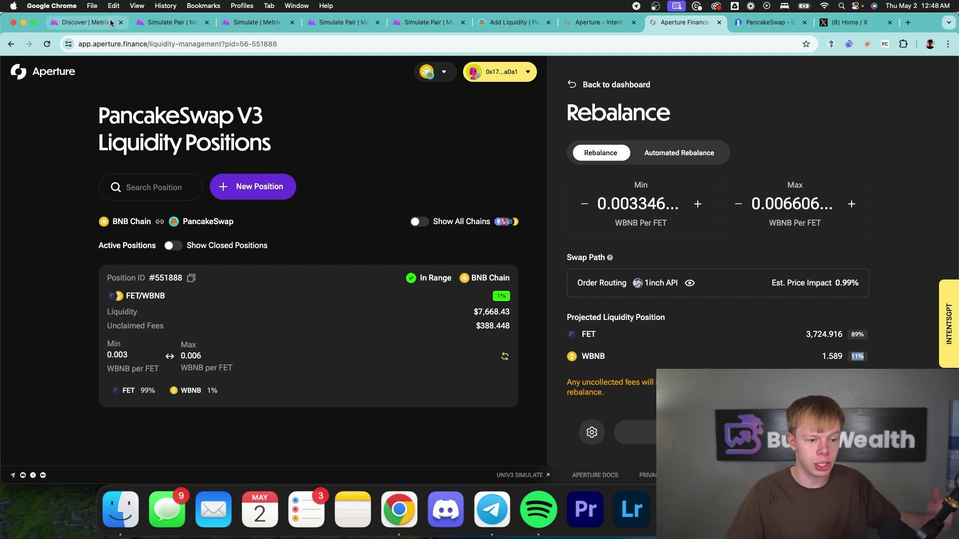
Step: Go back to the BTCB/ETH 0.25% simulation, showing $4.98 daily fees on $10000
click(170, 23)
scroll(605, 276, up, 3)
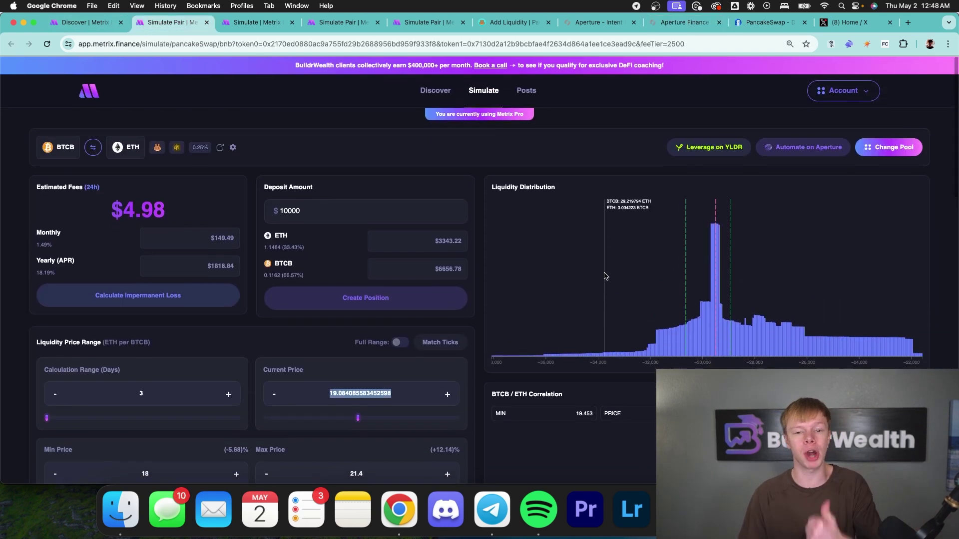